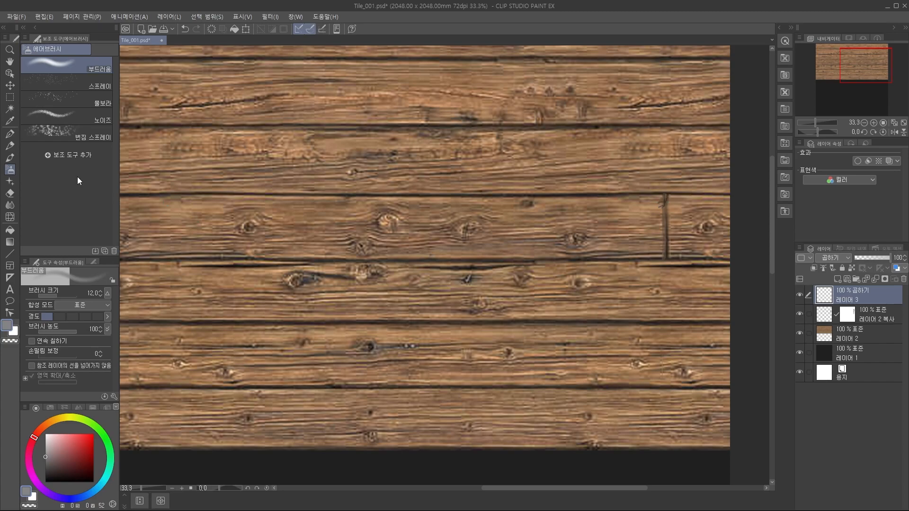
- Set the airbrush size to 25 and its brush density to 43, checking the whole wood plank texture
drag(70, 333, 55, 333)
drag(478, 229, 480, 221)
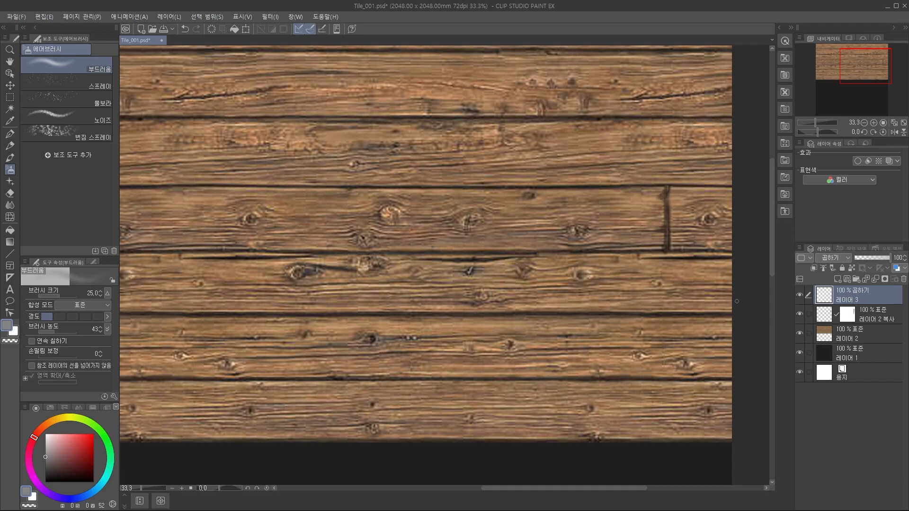
scroll(736, 302, down, 3)
scroll(736, 302, up, 1)
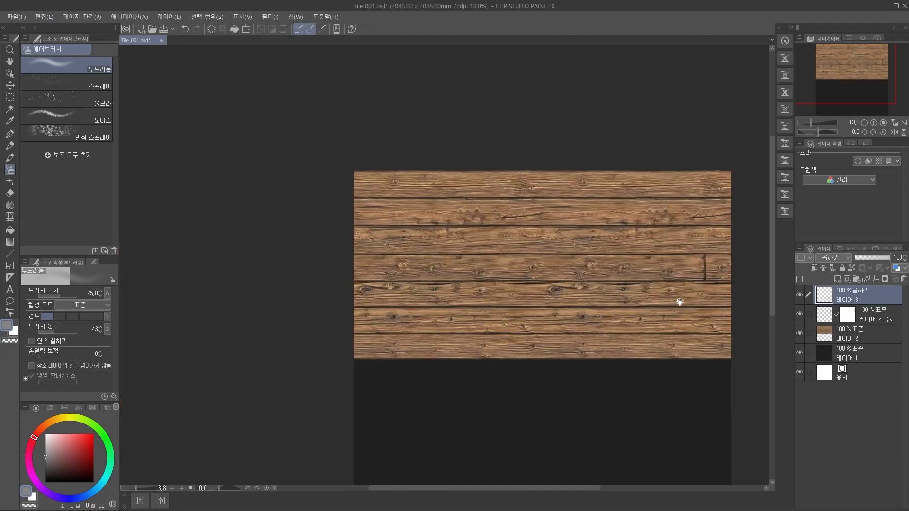
drag(675, 327, 585, 278)
- Save a duplicate of the texture in Targa format as Tile_001.tga, overwriting the existing file and accepting the loss of layer information
click(10, 16)
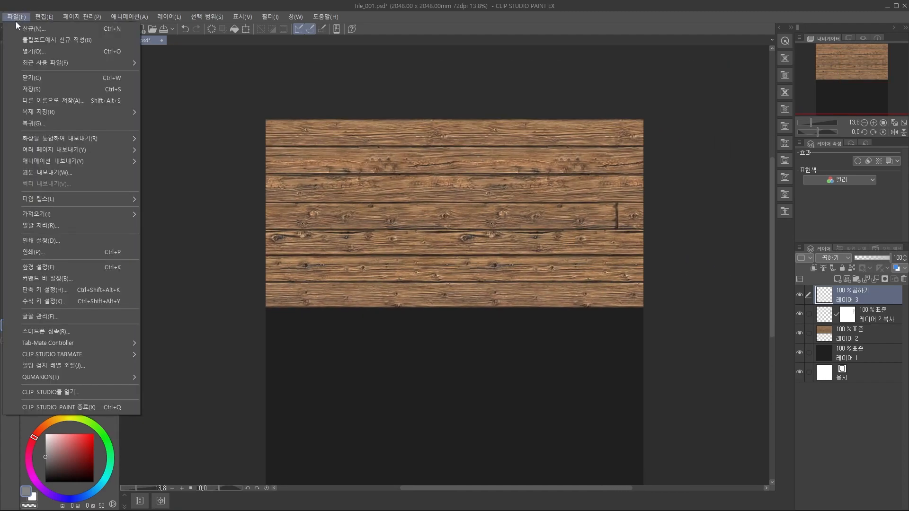
mouse_move(59, 110)
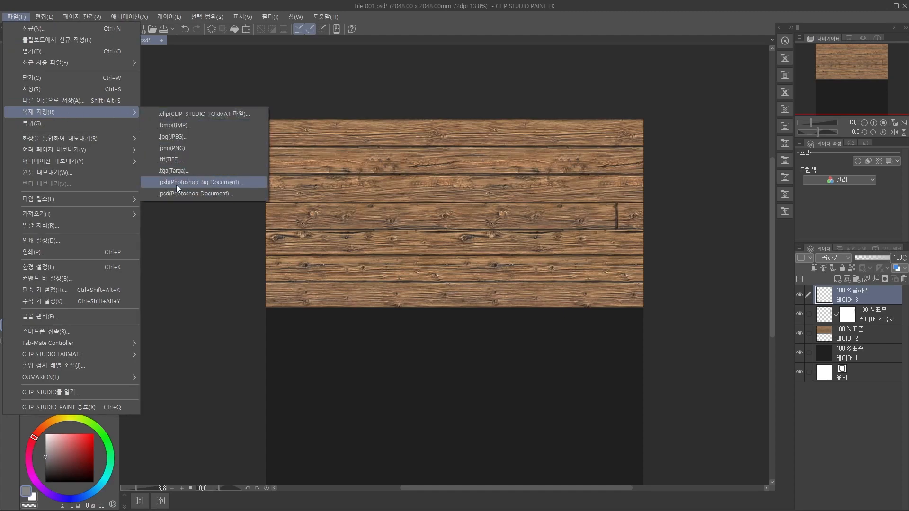
click(181, 170)
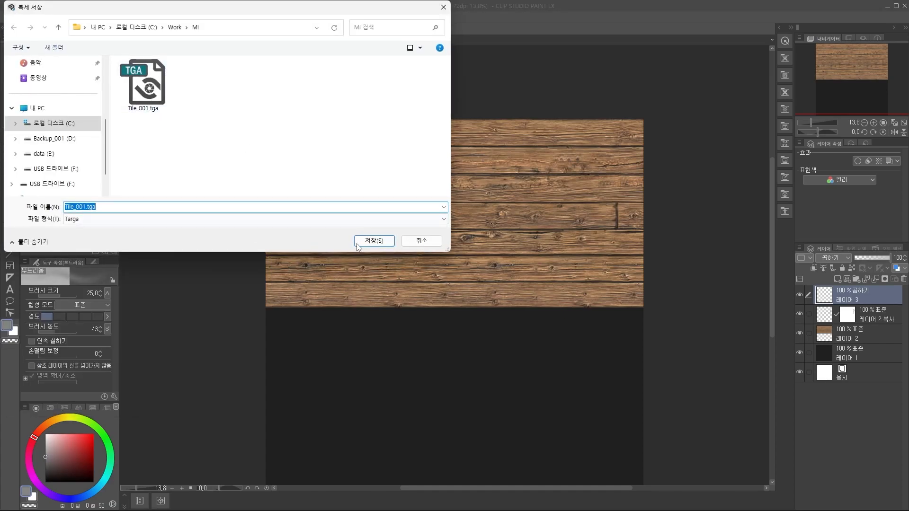
click(364, 242)
click(461, 260)
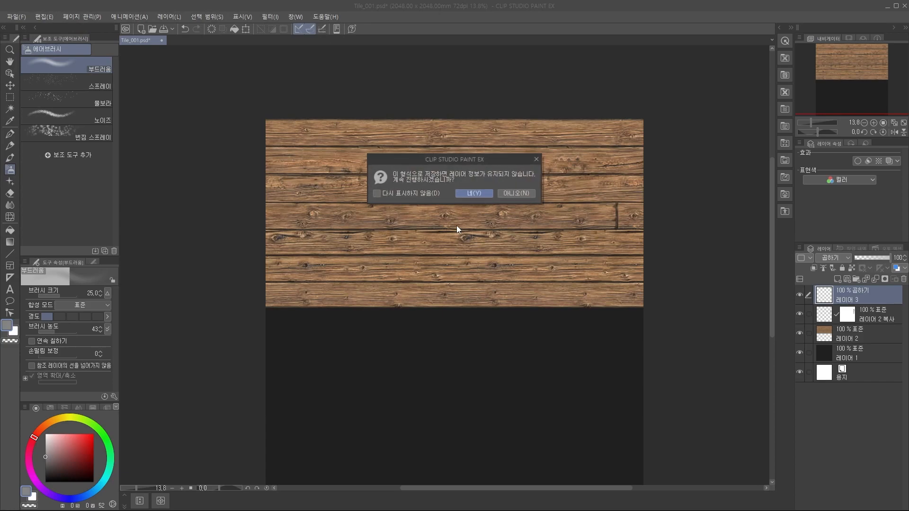
click(485, 194)
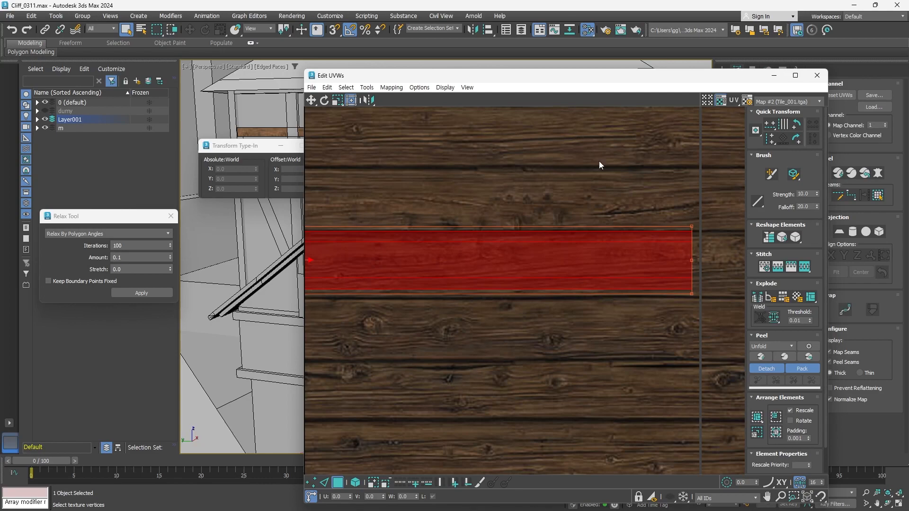
- Switch to 3ds Max and reload the updated Tile_001.tga map behind the UVs in the UV editor
click(468, 88)
click(483, 199)
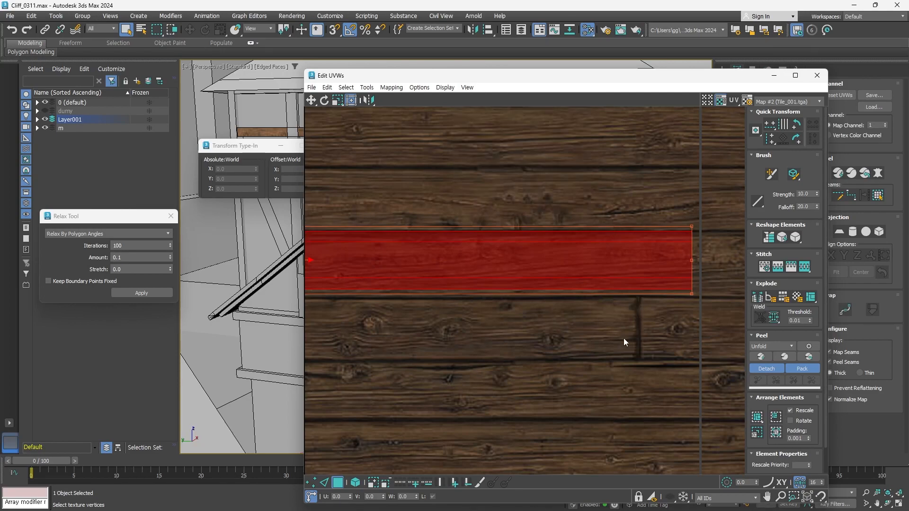
scroll(596, 313, down, 5)
scroll(532, 293, up, 3)
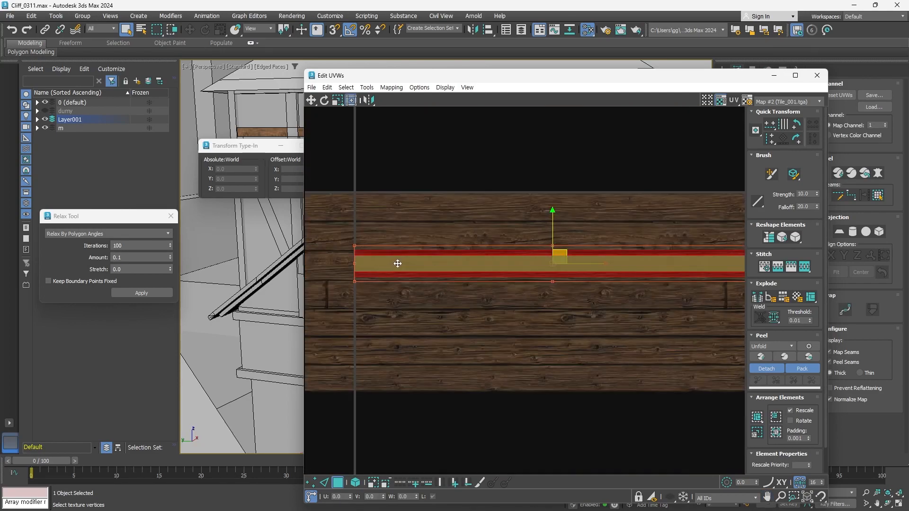
- Move the selected UV shell down onto the plank row with the vertical joint, aligning its end edge with that joint
drag(554, 225, 556, 258)
drag(586, 293, 559, 305)
middle_drag(356, 305, 501, 287)
scroll(501, 286, up, 7)
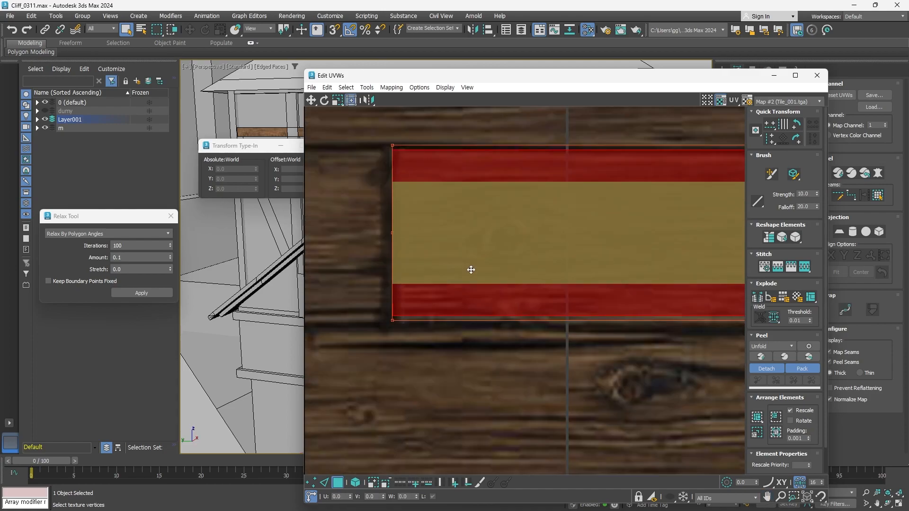
scroll(479, 253, down, 5)
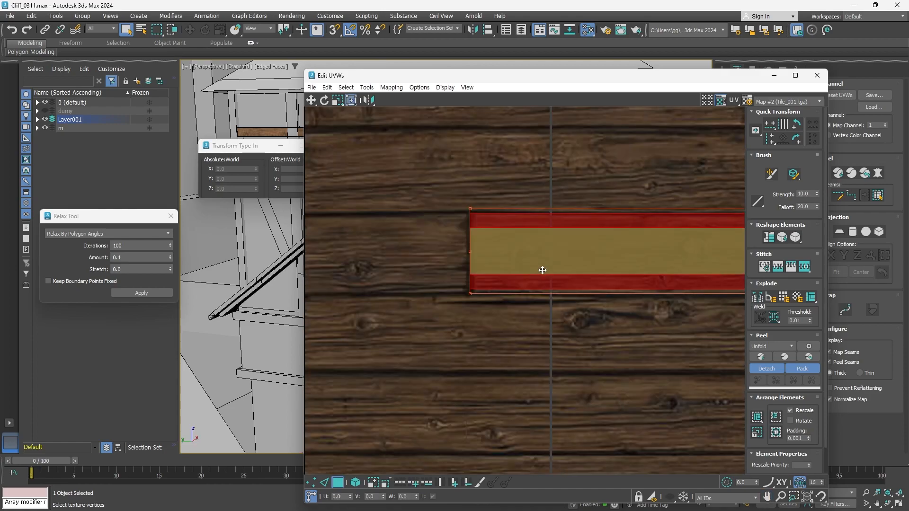
scroll(544, 279, up, 5)
scroll(483, 291, up, 3)
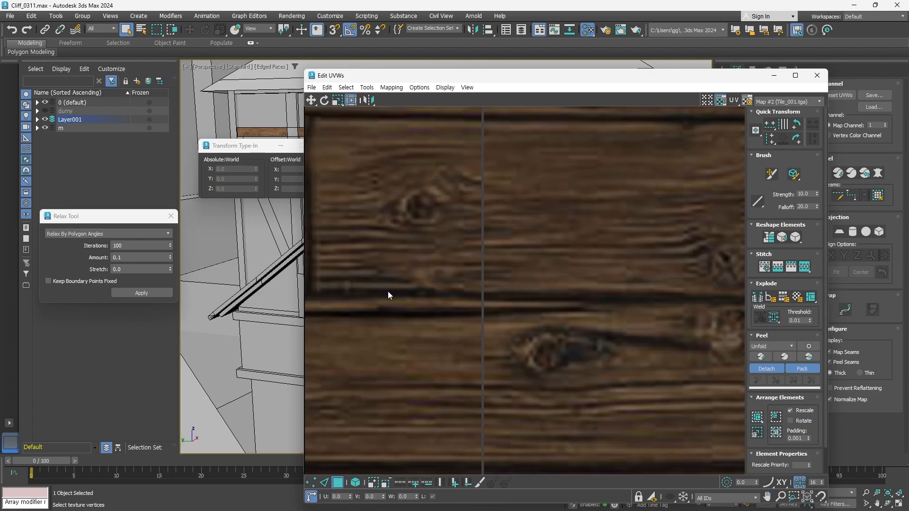
- Adjust the beam's UV placement on the jointed plank row and close the UV editor
middle_drag(313, 304, 464, 345)
drag(435, 324, 450, 361)
shift+drag(450, 151, 450, 104)
scroll(457, 329, down, 3)
middle_drag(457, 329, 581, 338)
mouse_move(581, 366)
shift+mouse_down()
mouse_move(585, 382)
mouse_move(585, 371)
shift+mouse_up()
click(632, 303)
click(815, 77)
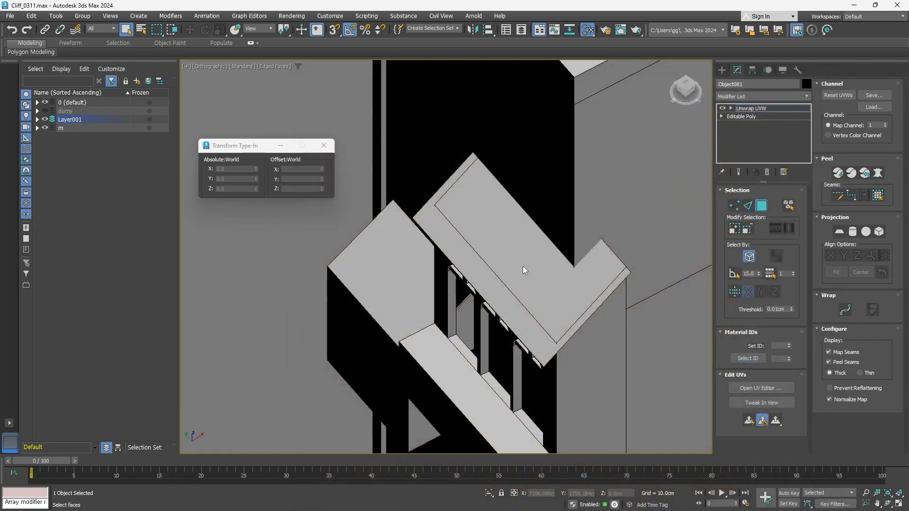
- Clone the short textured gable beam as one copy, about 129 cm higher, just below the long wall beam
scroll(510, 287, down, 5)
scroll(492, 287, down, 8)
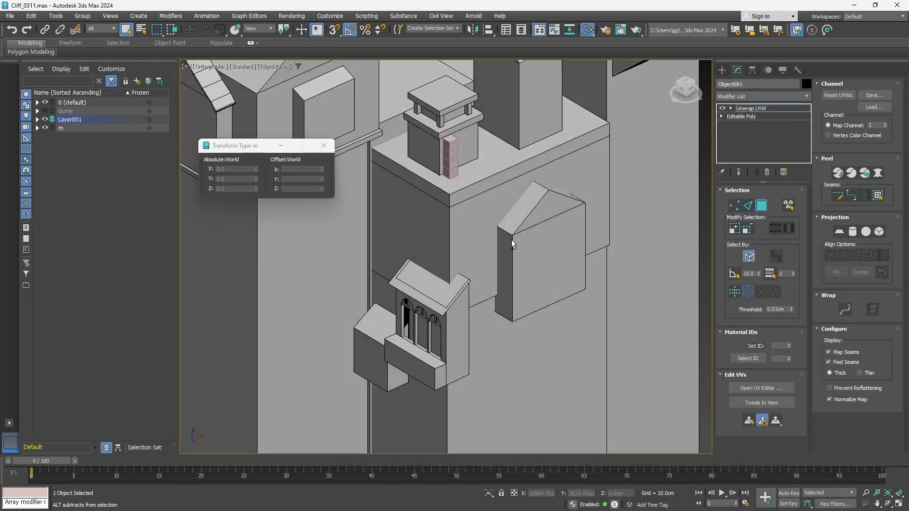
key(z)
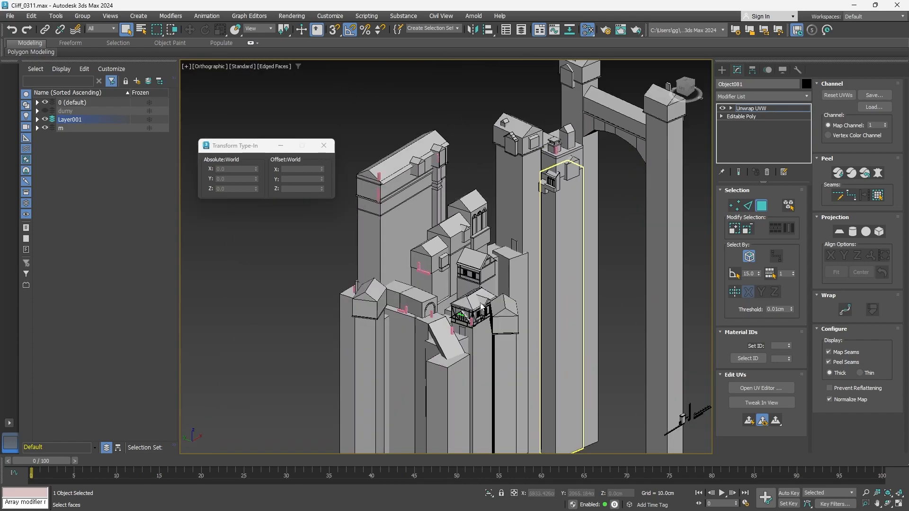
key(3)
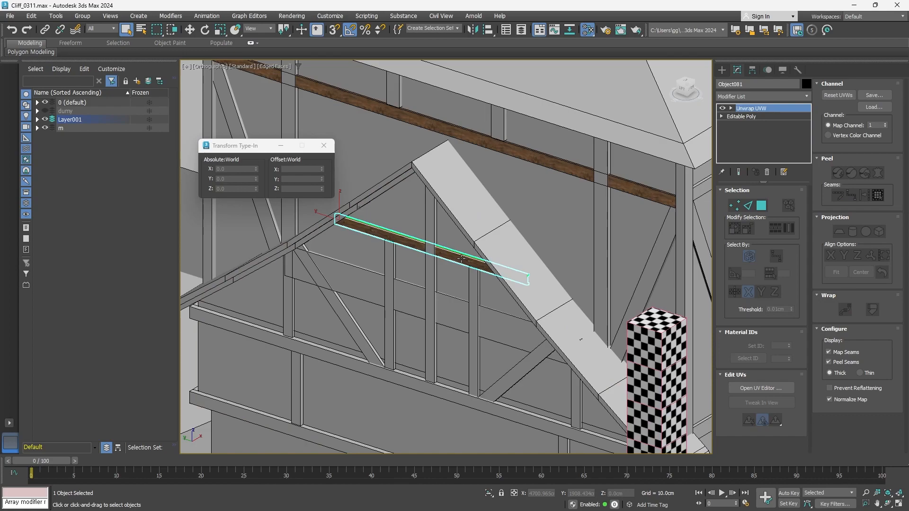
key(p)
key(z)
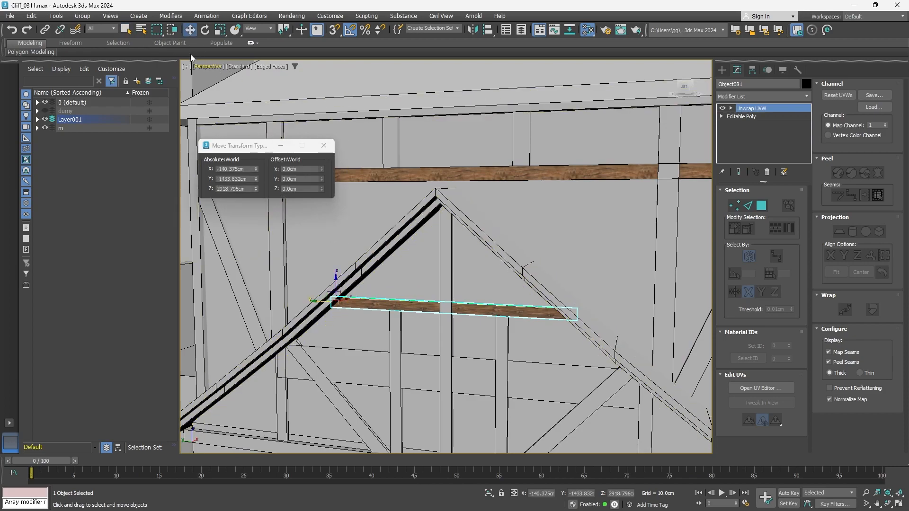
key(w)
shift+drag(336, 260, 337, 141)
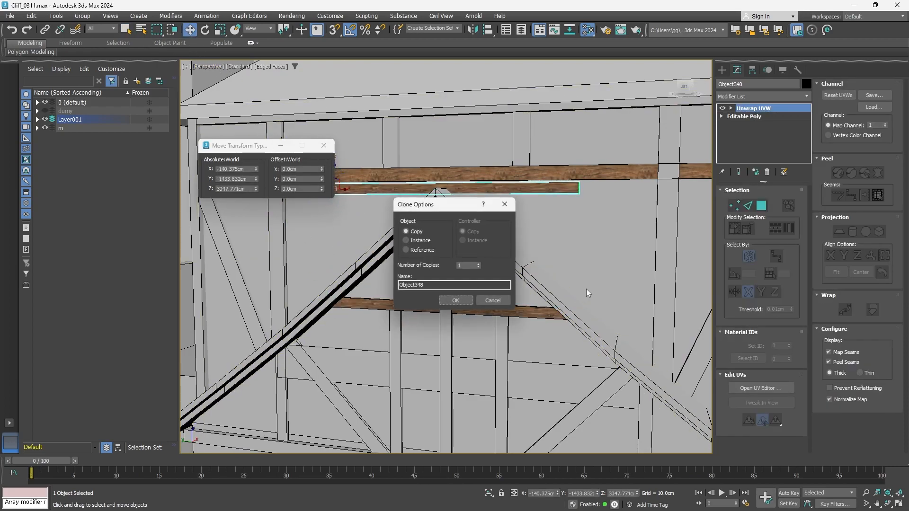
click(456, 301)
- Hide the edged-face display and examine the wood texture on the long wall beam and the cloned beam
scroll(555, 201, up, 8)
scroll(555, 202, down, 3)
mouse_move(555, 202)
middle_down()
mouse_move(509, 235)
mouse_move(489, 237)
mouse_move(538, 264)
mouse_move(497, 255)
middle_up()
key(F4)
scroll(493, 245, down, 5)
scroll(493, 246, up, 2)
middle_drag(268, 254, 382, 260)
scroll(327, 260, up, 4)
middle_drag(340, 226, 374, 299)
scroll(432, 229, down, 5)
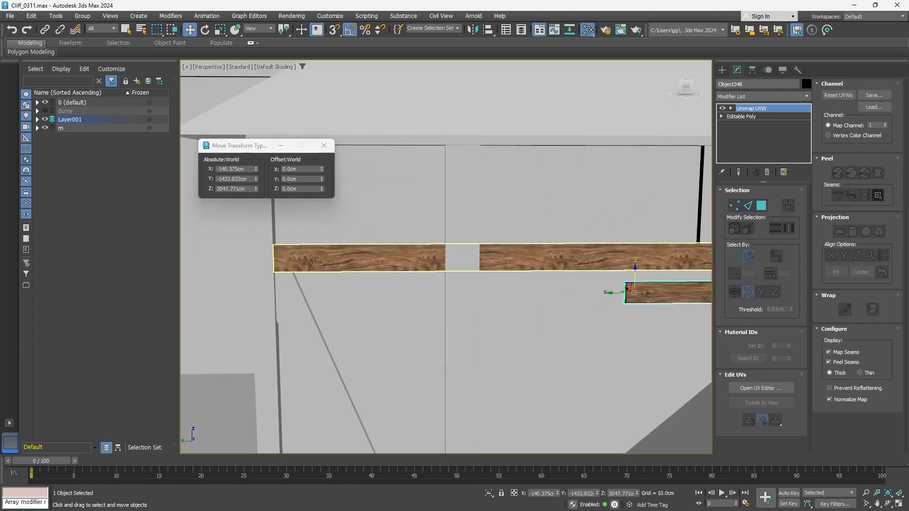
middle_drag(497, 256, 416, 254)
scroll(483, 230, up, 5)
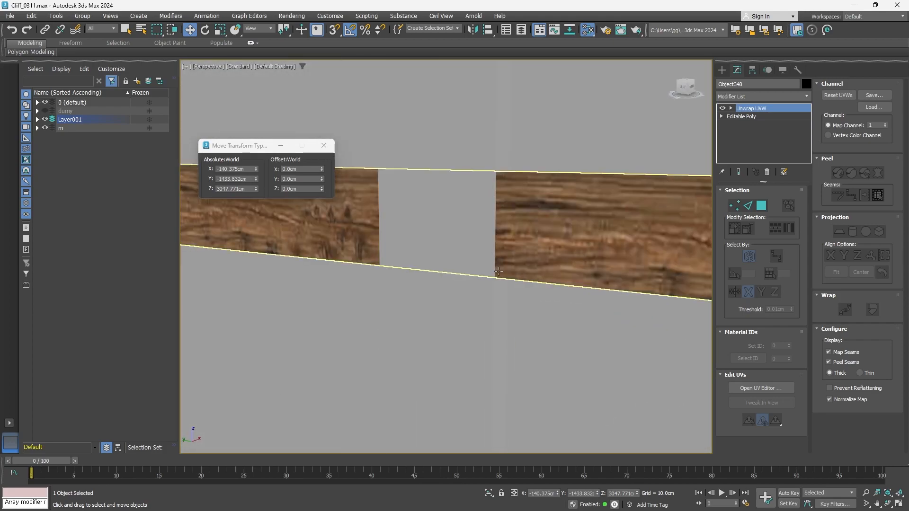
scroll(493, 273, down, 5)
middle_drag(556, 290, 521, 287)
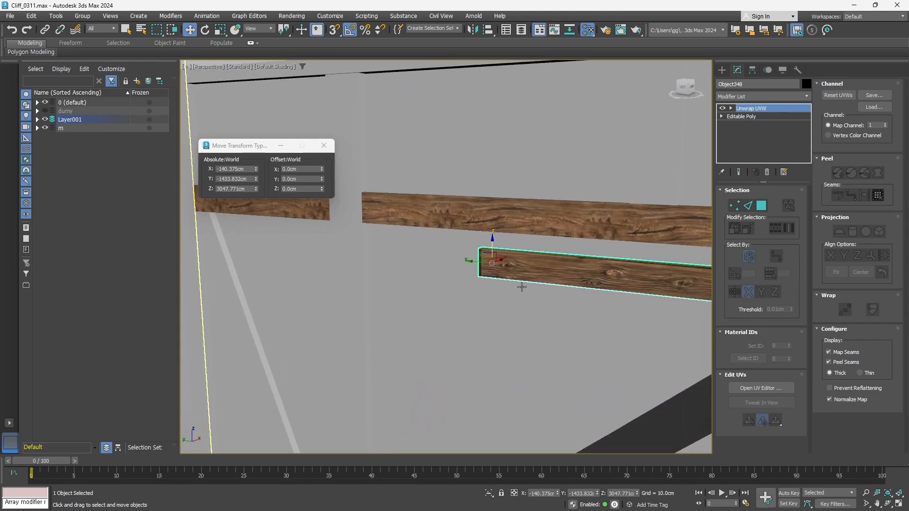
- Move the cloned beam against the wall below the long beam, with its end flush against the vertical post
drag(473, 267, 361, 325)
alt+middle_drag(362, 325, 542, 255)
scroll(542, 256, up, 4)
mouse_move(488, 269)
mouse_down()
mouse_move(482, 258)
mouse_move(482, 279)
mouse_up()
scroll(475, 296, down, 5)
alt+middle_drag(469, 315, 556, 309)
scroll(459, 330, up, 4)
key(alt+e)
click(544, 326)
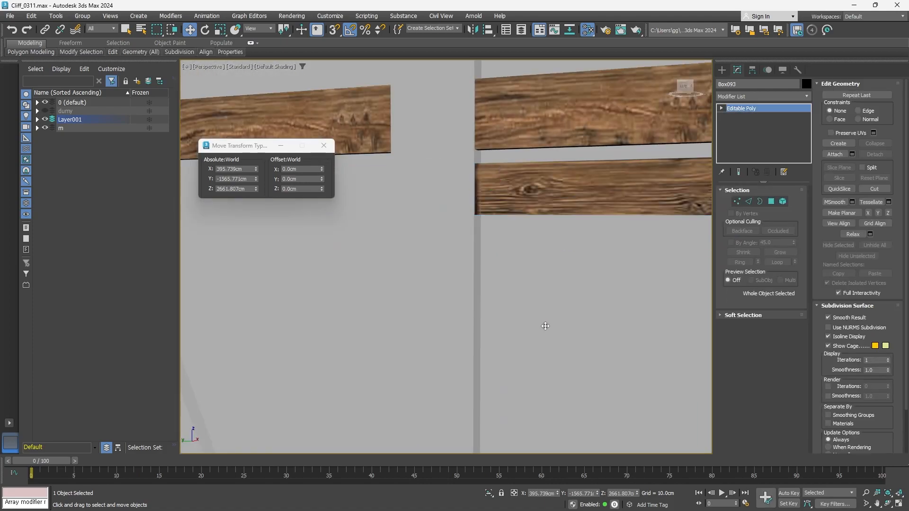
- Select the cloned beam below the long wall beam and convert it to an Editable Poly
scroll(551, 255, down, 2)
middle_drag(551, 256, 510, 285)
scroll(521, 303, down, 5)
scroll(561, 319, up, 4)
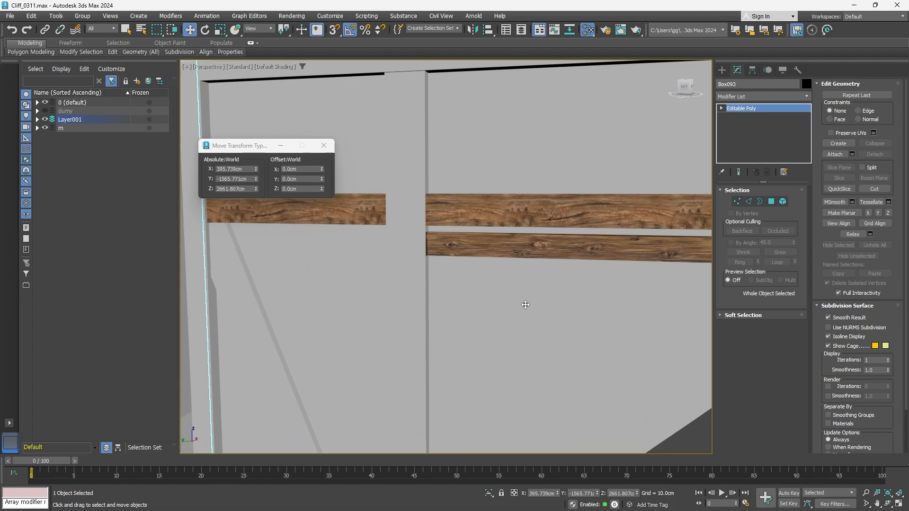
scroll(536, 292, down, 2)
middle_drag(537, 292, 412, 286)
scroll(412, 286, down, 5)
scroll(544, 307, up, 4)
middle_drag(544, 307, 494, 296)
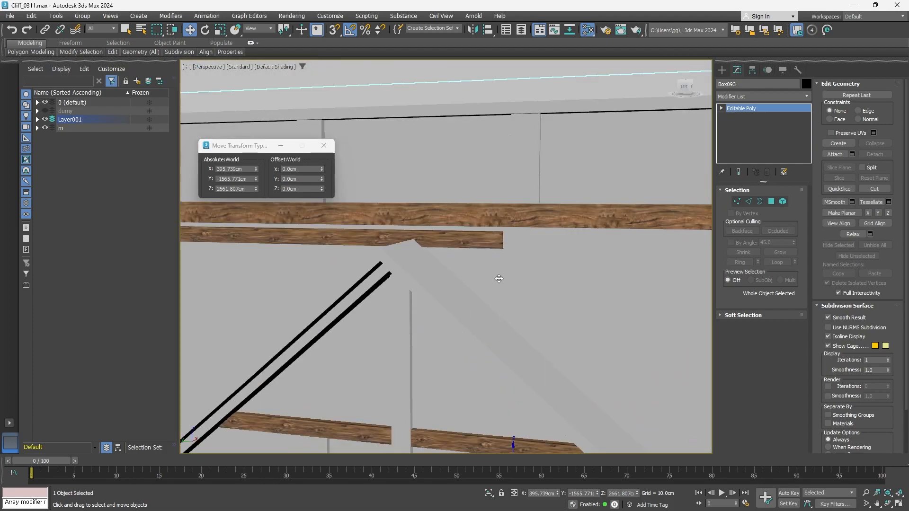
scroll(497, 280, up, 2)
click(487, 220)
drag(475, 178, 548, 288)
middle_drag(548, 287, 406, 245)
scroll(417, 251, down, 2)
right_click(416, 251)
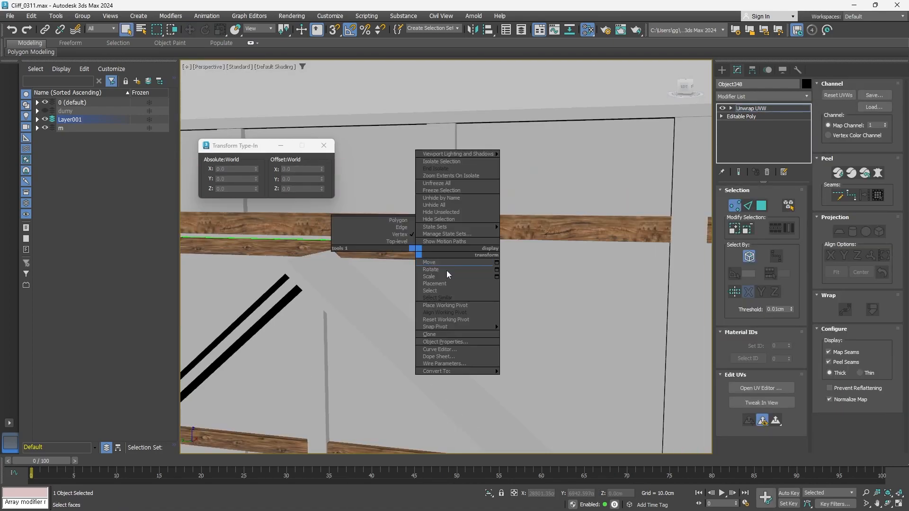
click(479, 378)
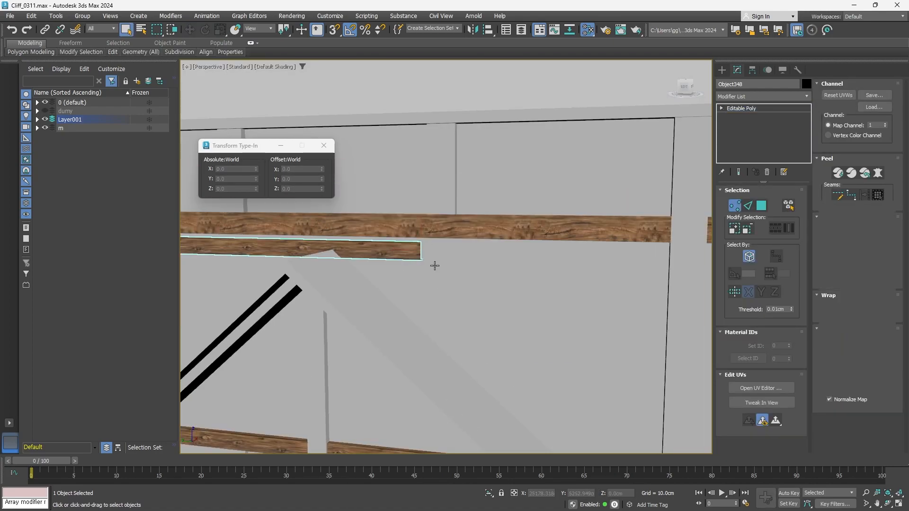
- Try to stretch the cloned beam by moving its free-end vertices to the opposite vertical post
drag(399, 227, 650, 262)
key(w)
scroll(596, 300, up, 5)
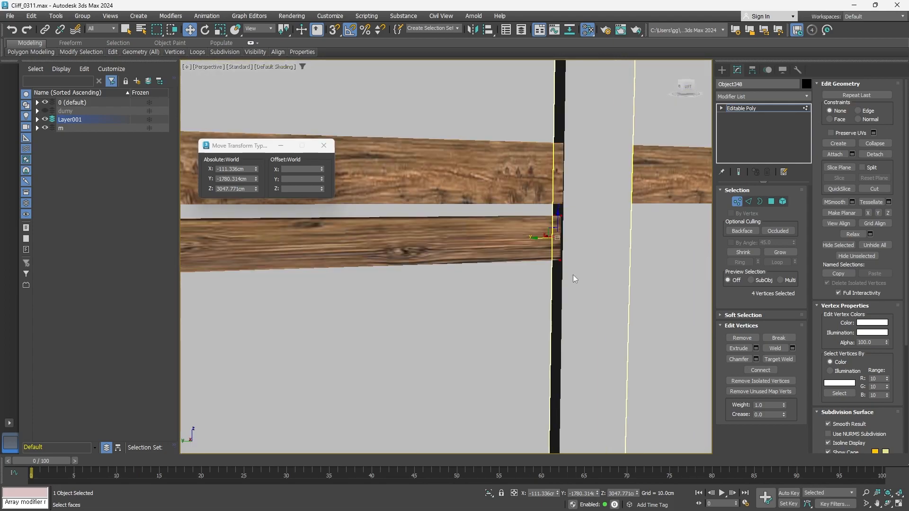
scroll(579, 222, down, 3)
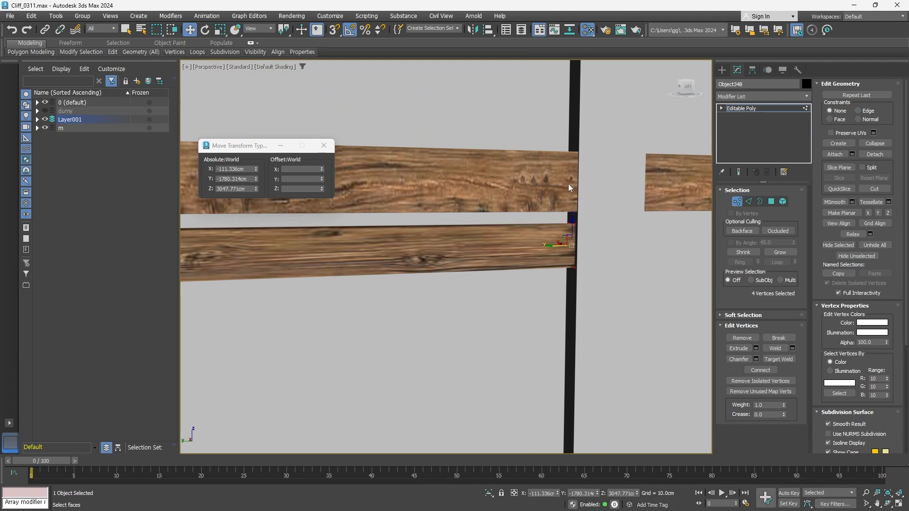
scroll(478, 259, down, 6)
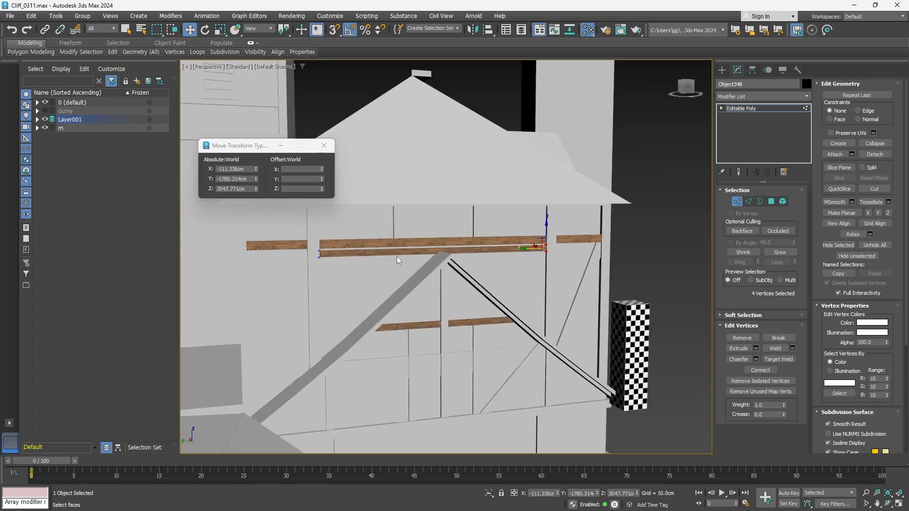
- Undo the beam's stretch, shorten its free end to the gable's apex, and leave vertex editing
alt+middle_drag(370, 233, 337, 251)
scroll(338, 213, up, 3)
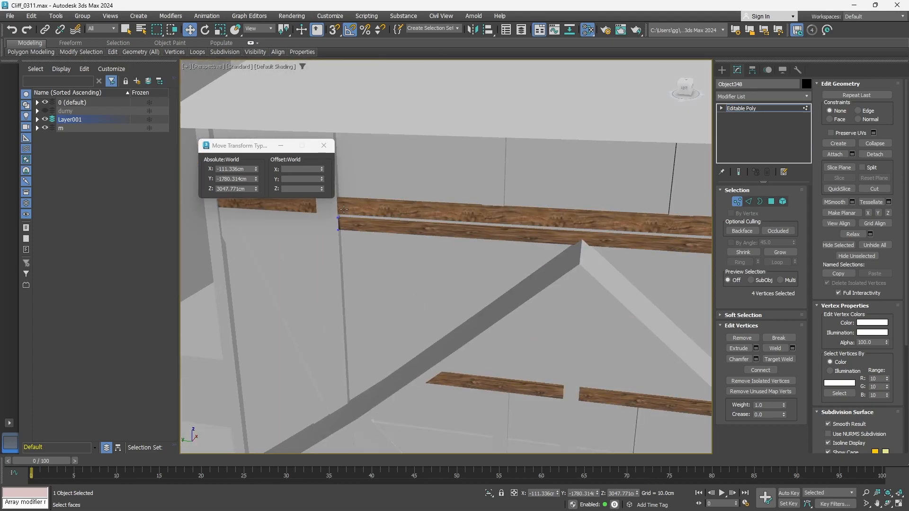
scroll(484, 258, down, 3)
middle_drag(587, 253, 504, 232)
key(ctrl+z)
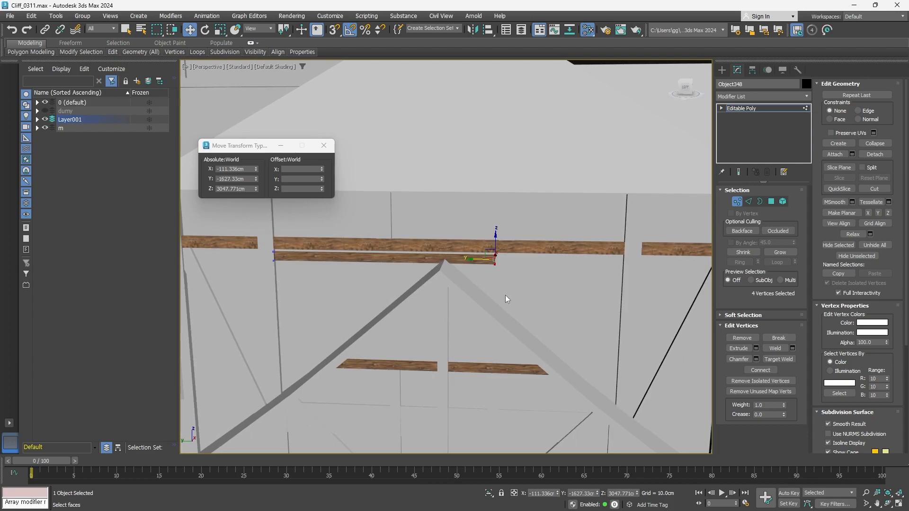
key(ctrl+z)
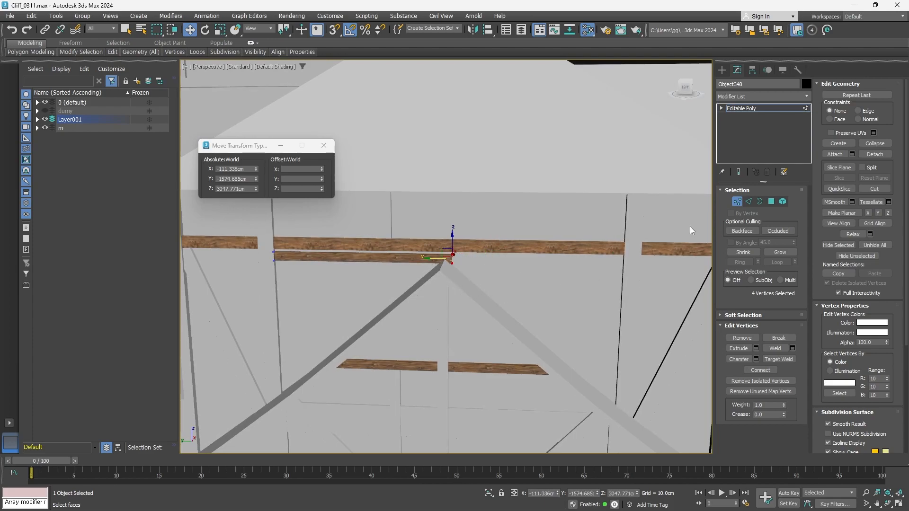
click(737, 202)
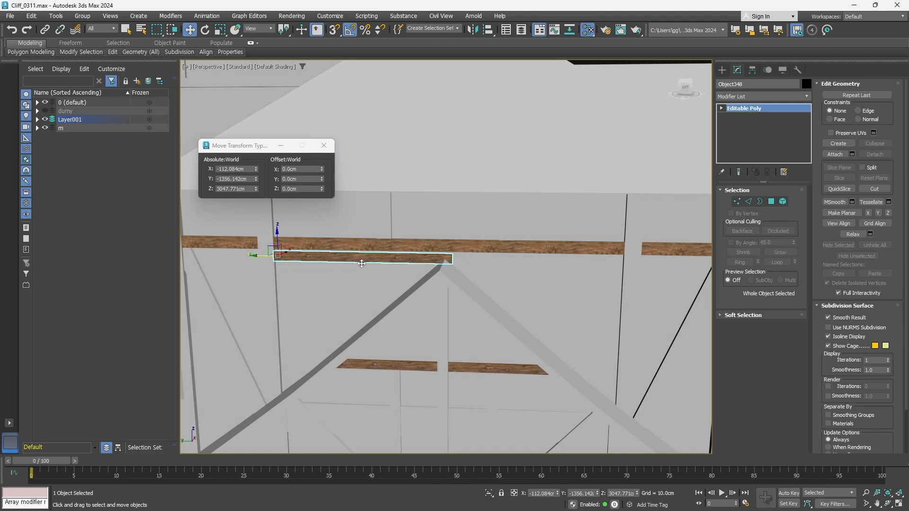
- Clone the shortened beam about 224 cm along the wall and extend the copy's end vertices to the opposite post
shift+drag(449, 267, 446, 269)
click(453, 303)
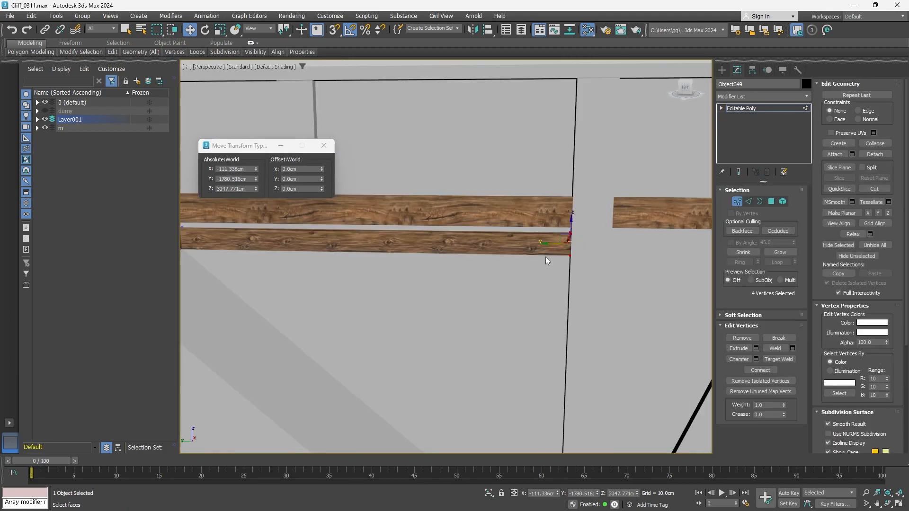
click(597, 265)
click(737, 202)
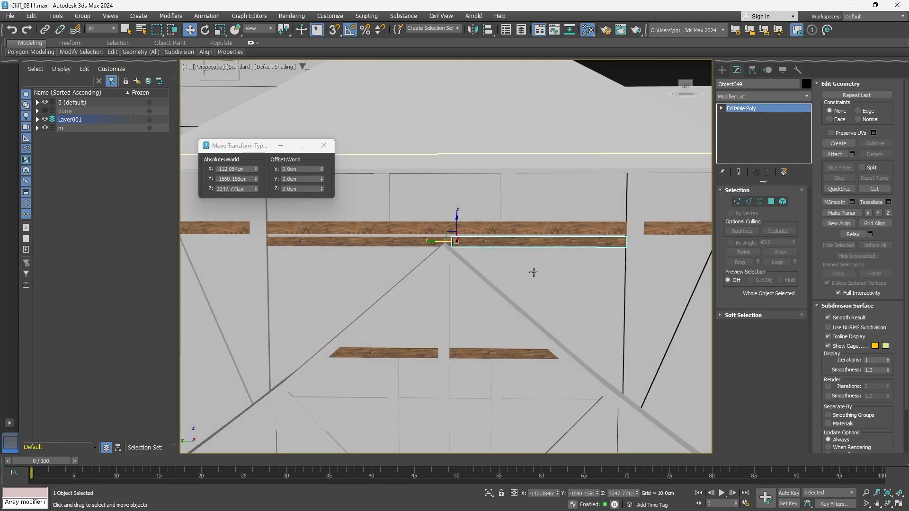
- Select the long upper wall beam and connect its lengthwise edges with a new edge loop across it
click(534, 272)
scroll(463, 264, up, 6)
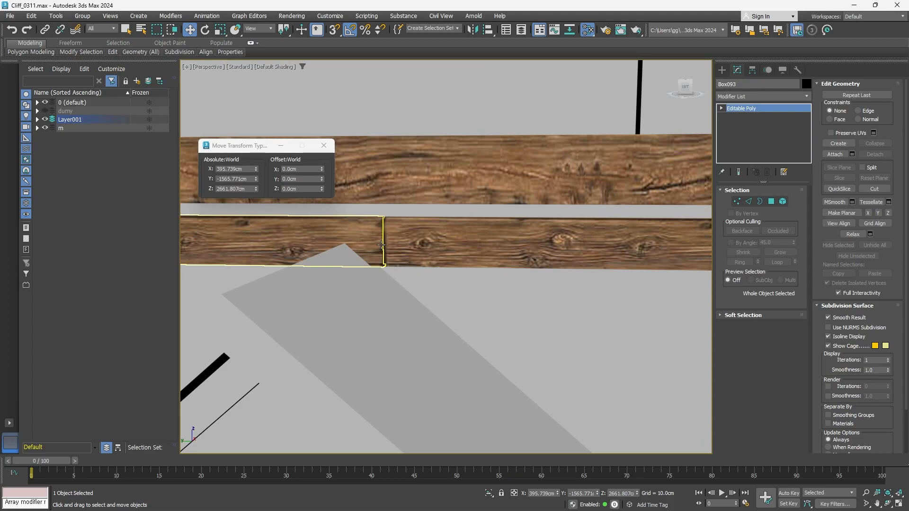
scroll(382, 244, down, 5)
click(534, 235)
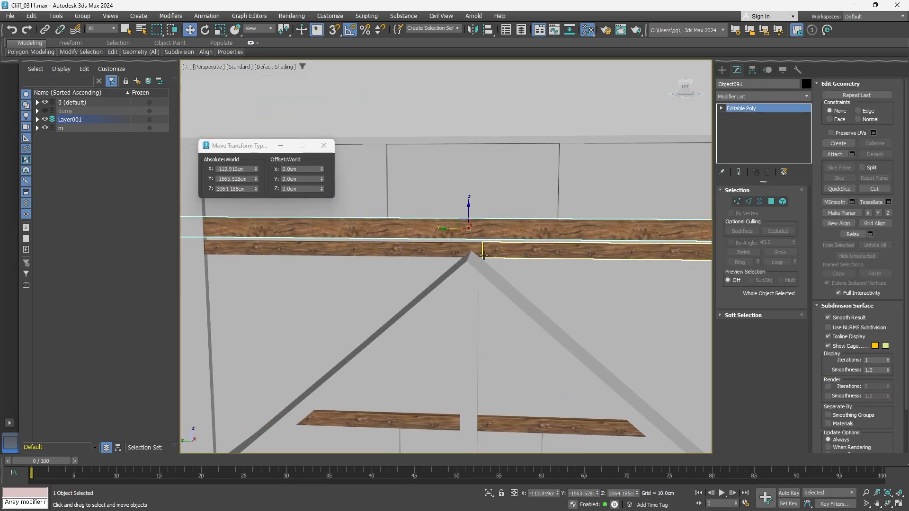
scroll(260, 243, up, 4)
scroll(260, 243, up, 3)
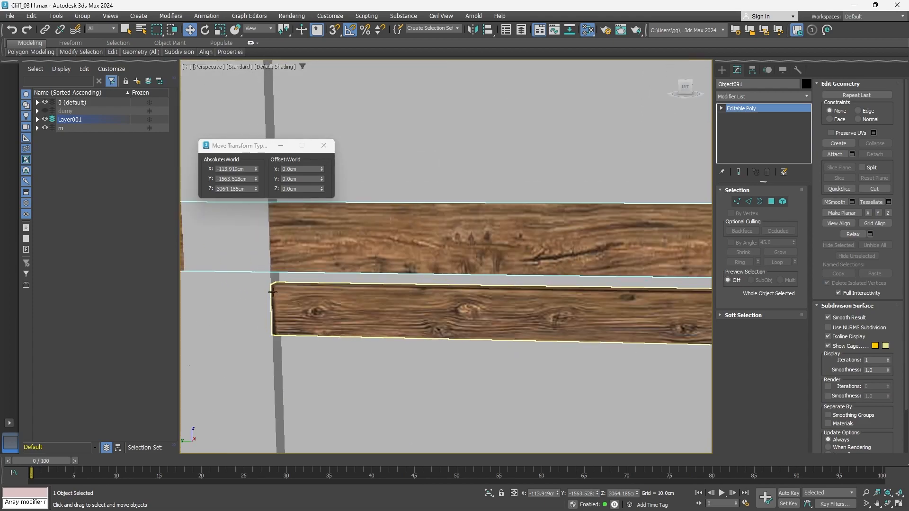
mouse_move(317, 214)
middle_down()
mouse_move(332, 261)
mouse_move(434, 280)
middle_up()
key(F3)
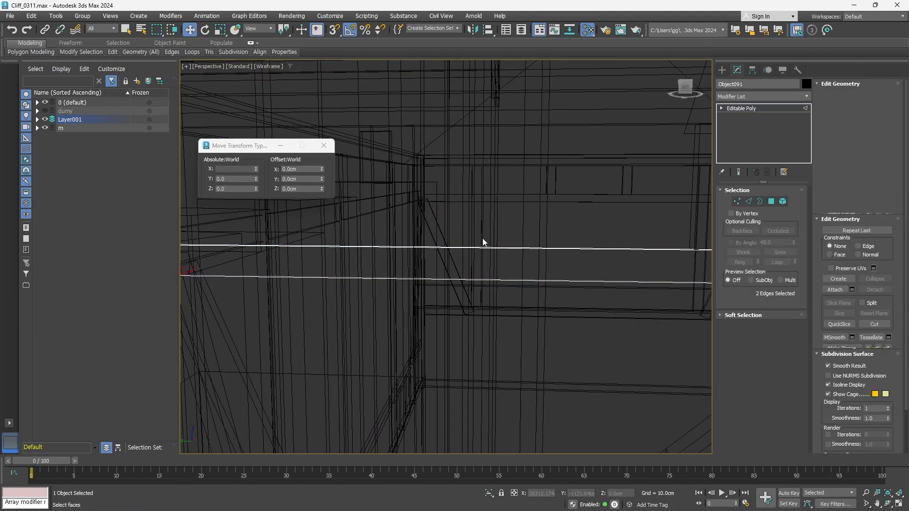
key(2)
key(ctrl+shift+e)
key(ctrl+shift+w)
scroll(563, 285, down, 3)
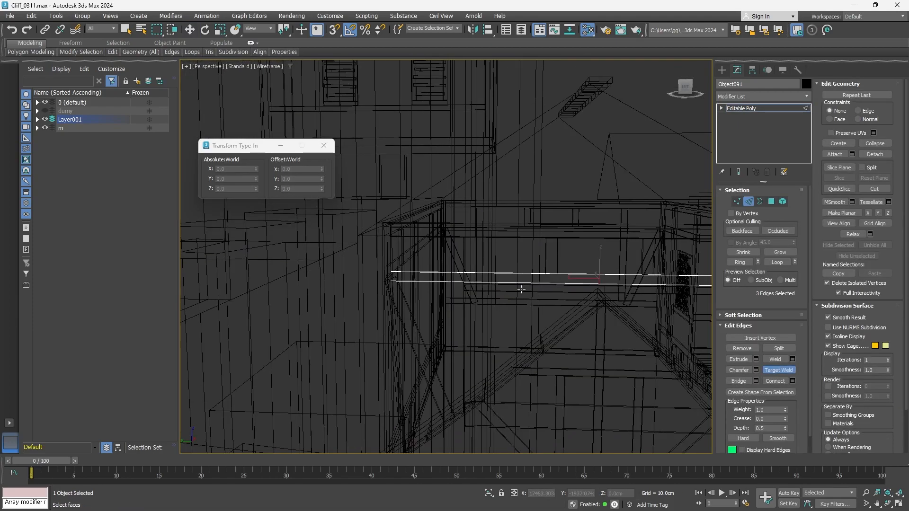
- Move the new edge loop about 167 cm along Y toward the vertical post and restore the shaded view
alt+middle_drag(535, 303, 537, 309)
key(w)
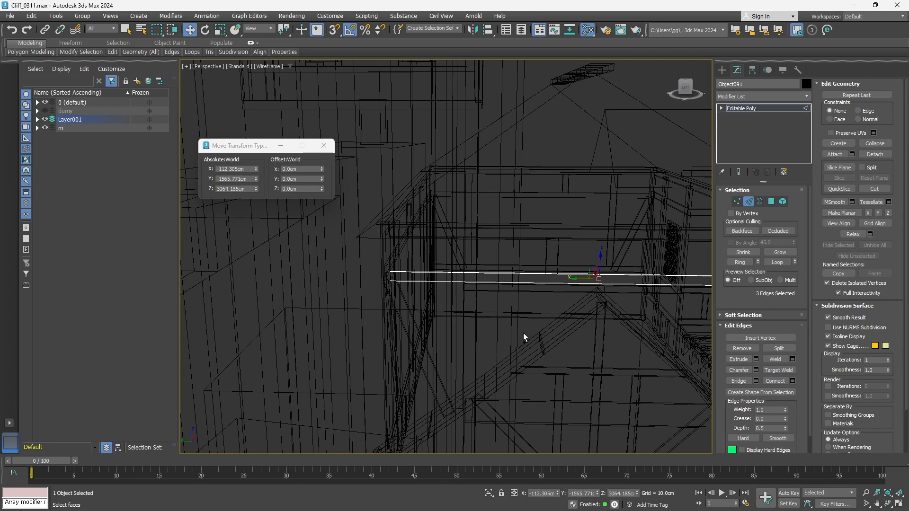
drag(584, 279, 478, 278)
middle_drag(531, 290, 552, 313)
scroll(527, 284, up, 4)
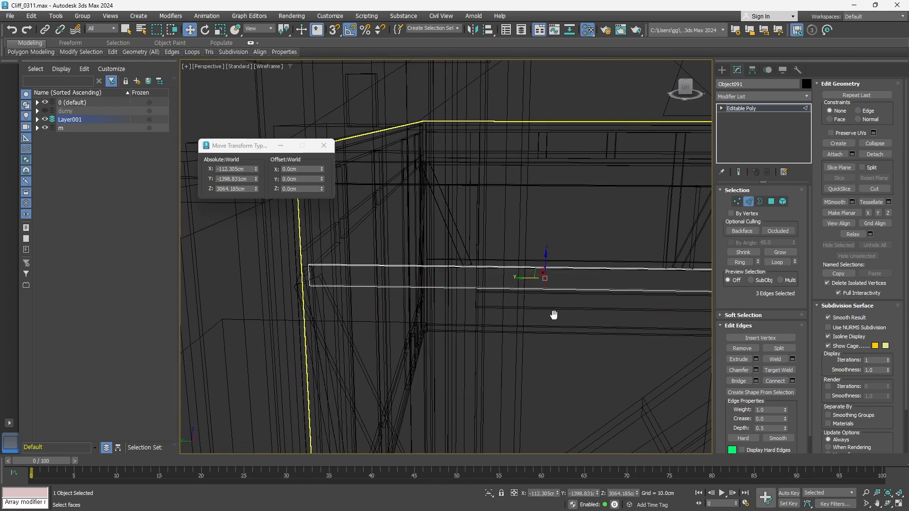
scroll(540, 296, up, 4)
key(F3)
scroll(531, 290, up, 3)
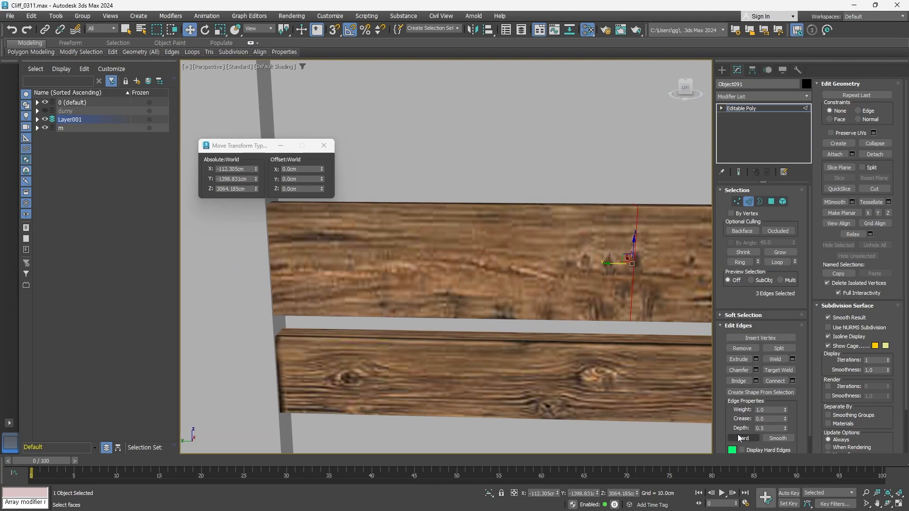
- Enable Preserve UVs and slide the edge loop about 48 cm further along Y to the vertical post's edge
drag(611, 262, 316, 273)
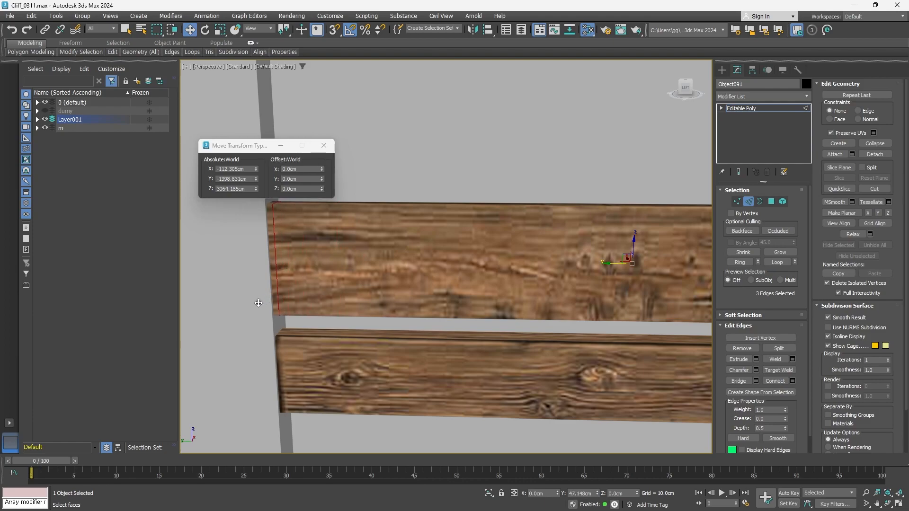
drag(255, 306, 255, 306)
drag(561, 331, 563, 327)
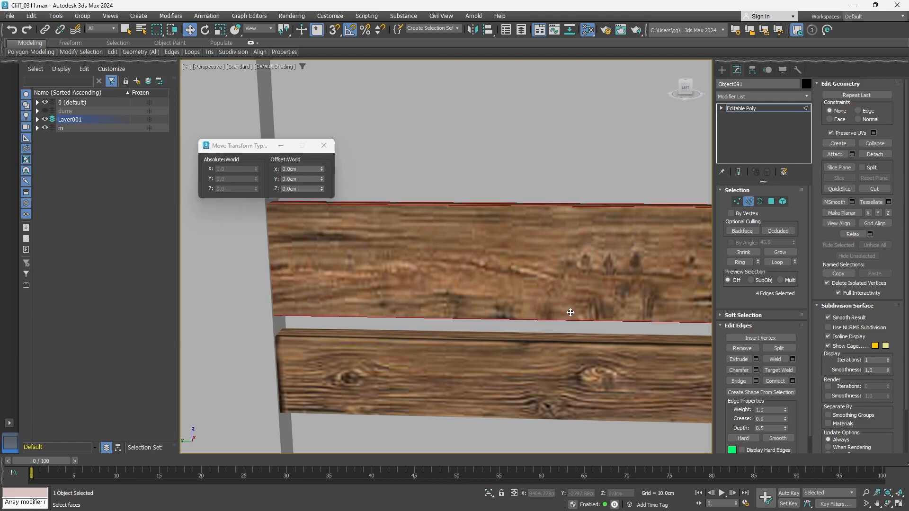
scroll(614, 317, down, 4)
scroll(426, 268, up, 2)
drag(614, 300, 426, 268)
middle_drag(440, 252, 446, 259)
scroll(466, 269, up, 5)
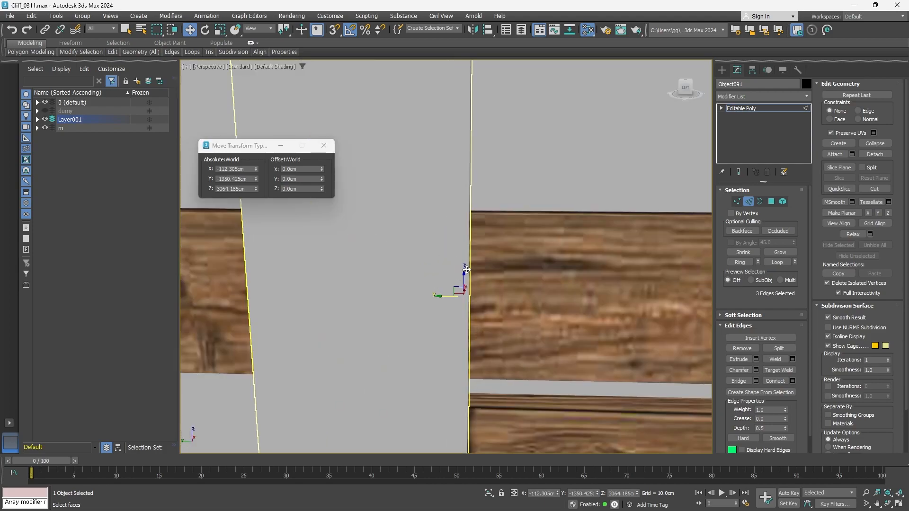
scroll(466, 270, up, 2)
- Turn off Preserve UVs and move the single vertical front edge beside the post about 1.1 cm inward along X
key(F4)
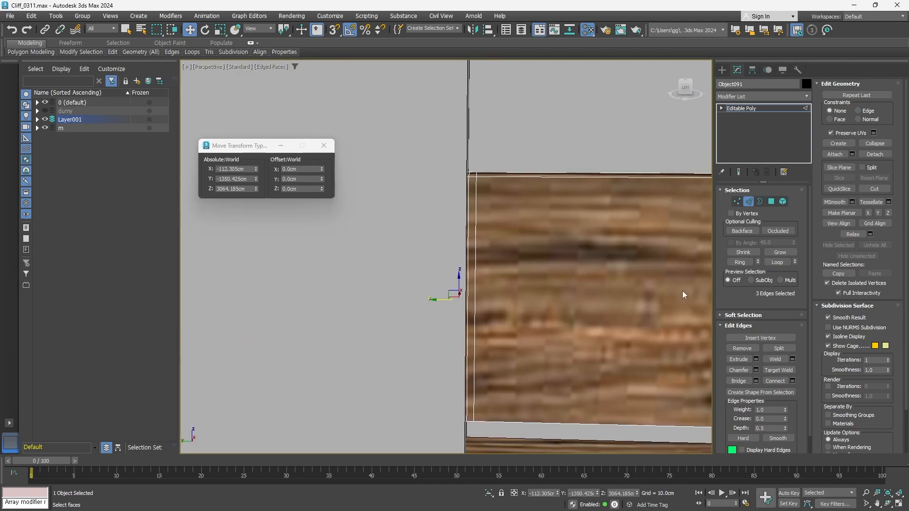
drag(468, 311, 468, 314)
alt+middle_drag(468, 313, 469, 324)
click(463, 237)
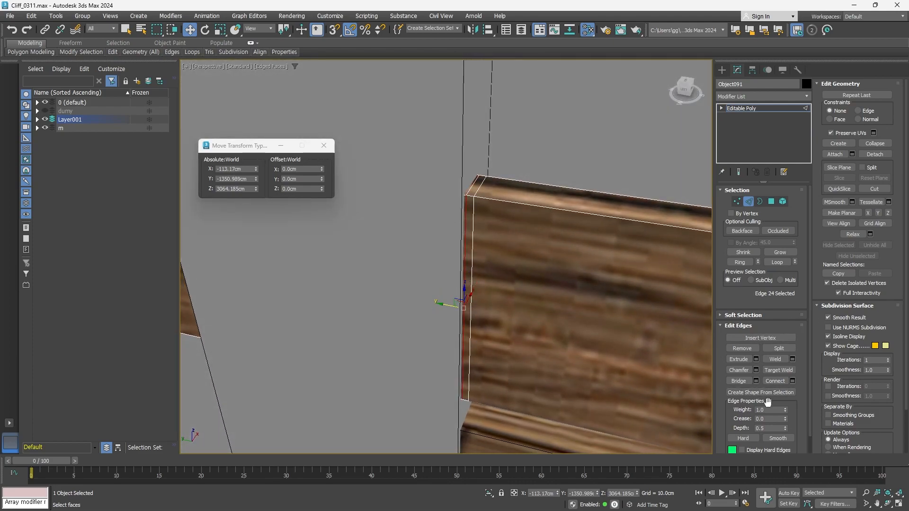
click(831, 132)
drag(470, 294, 481, 286)
scroll(530, 253, down, 4)
alt+middle_drag(530, 252, 539, 227)
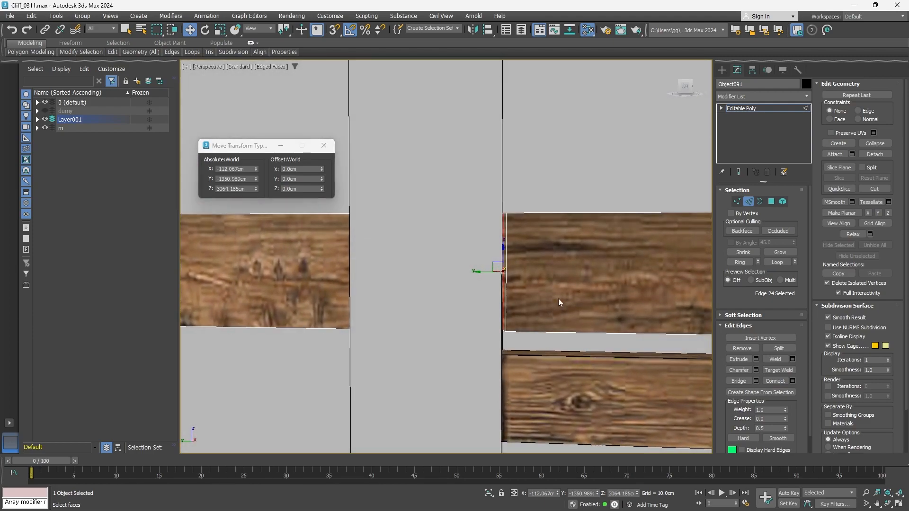
- Clear the edge selection, turn off the edged-faces display and leave edge editing
click(572, 185)
key(F4)
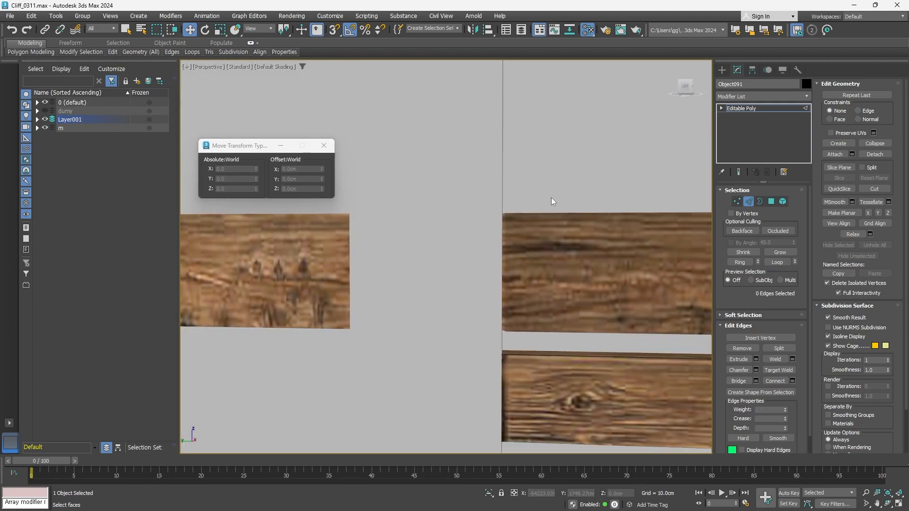
scroll(546, 228, down, 2)
alt+middle_drag(546, 228, 538, 237)
scroll(538, 220, up, 4)
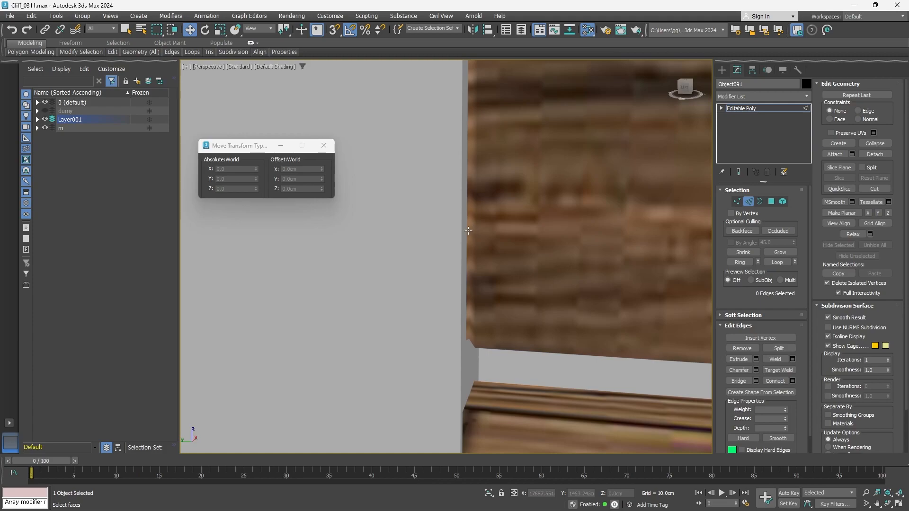
click(748, 201)
middle_drag(509, 188, 525, 205)
scroll(525, 205, down, 5)
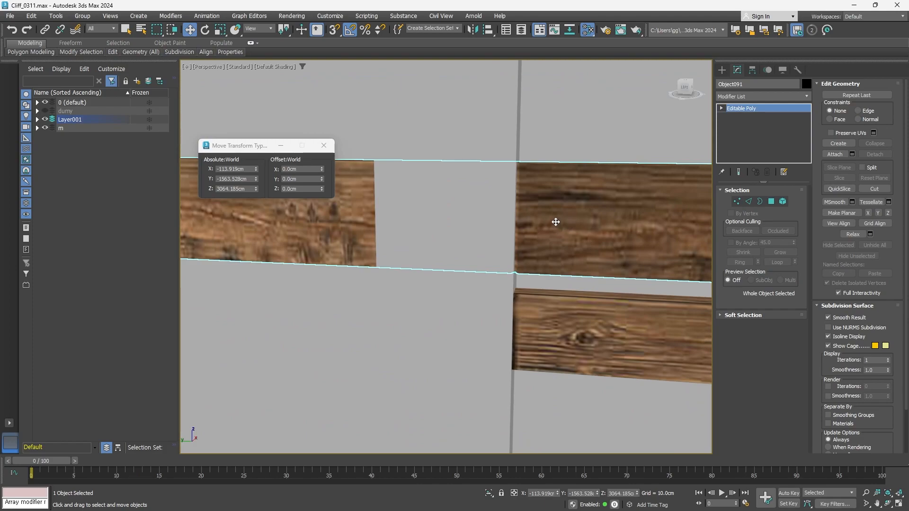
- Clear the smoothing groups of the long beam's narrow polygon beside the post, assign it group 8, and leave polygon editing
scroll(559, 214, up, 5)
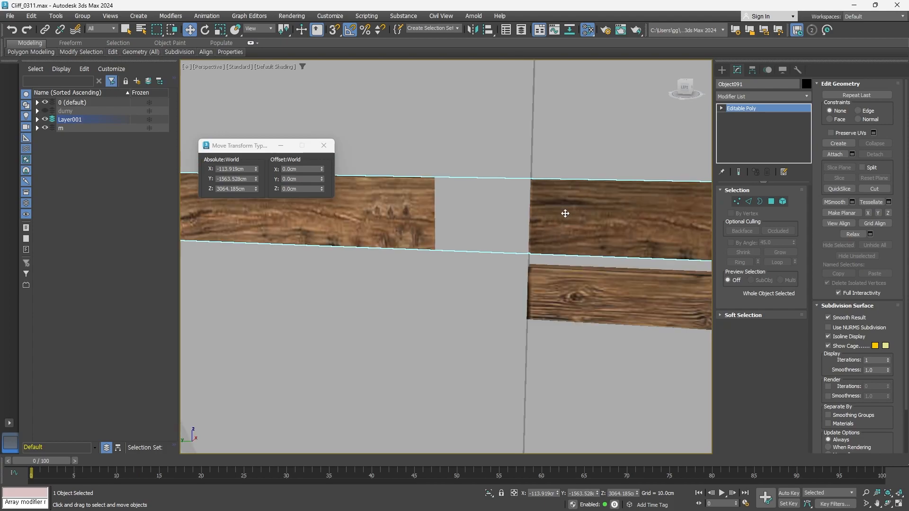
click(771, 202)
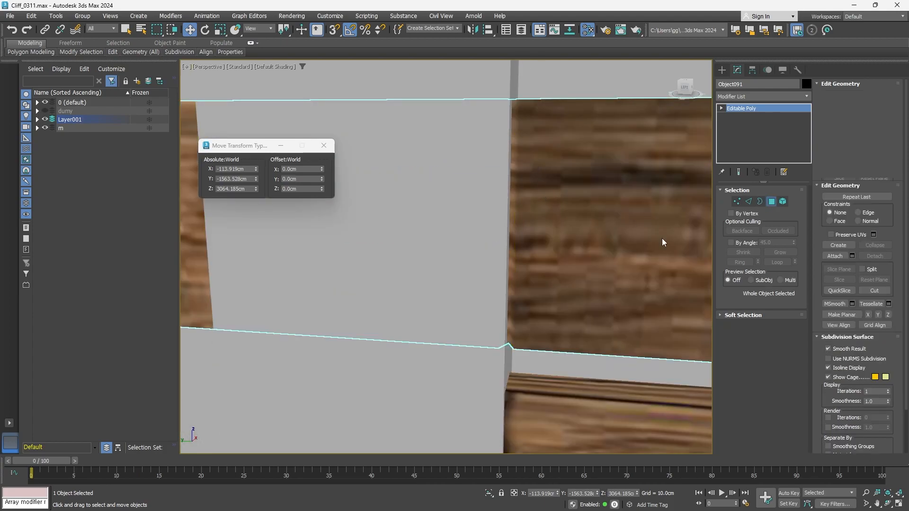
click(512, 232)
alt+middle_drag(512, 254, 568, 292)
click(880, 419)
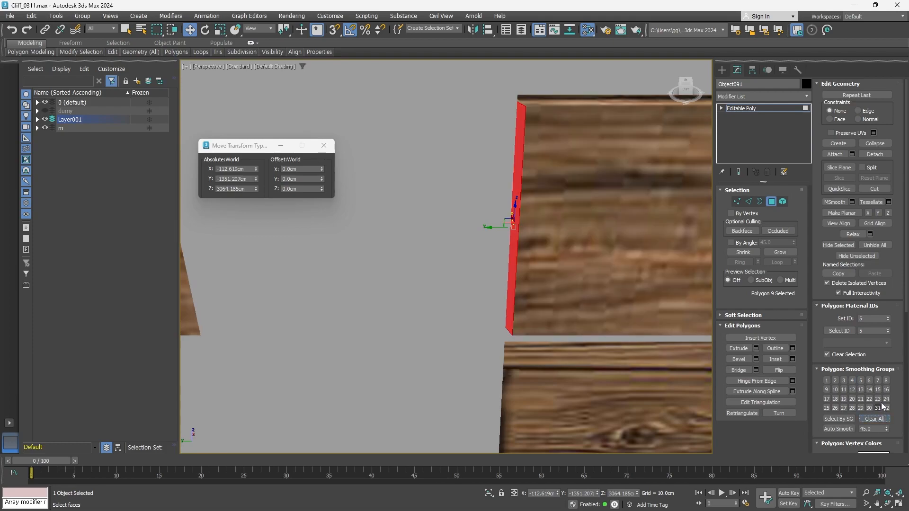
click(887, 381)
click(548, 385)
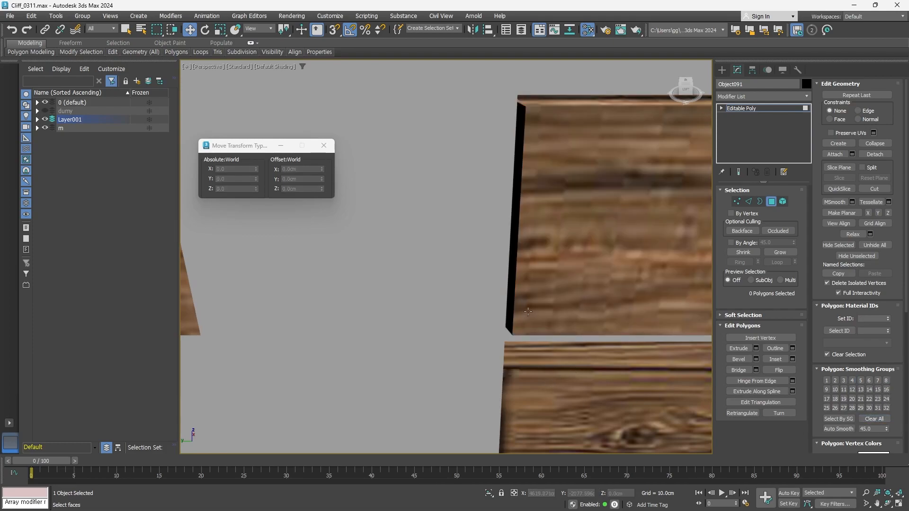
scroll(518, 295, down, 4)
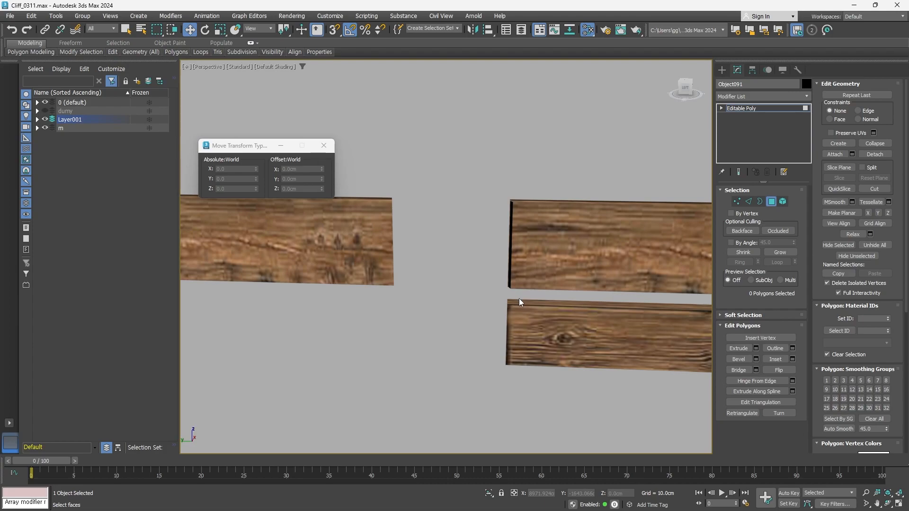
middle_drag(530, 301, 521, 231)
scroll(503, 272, up, 3)
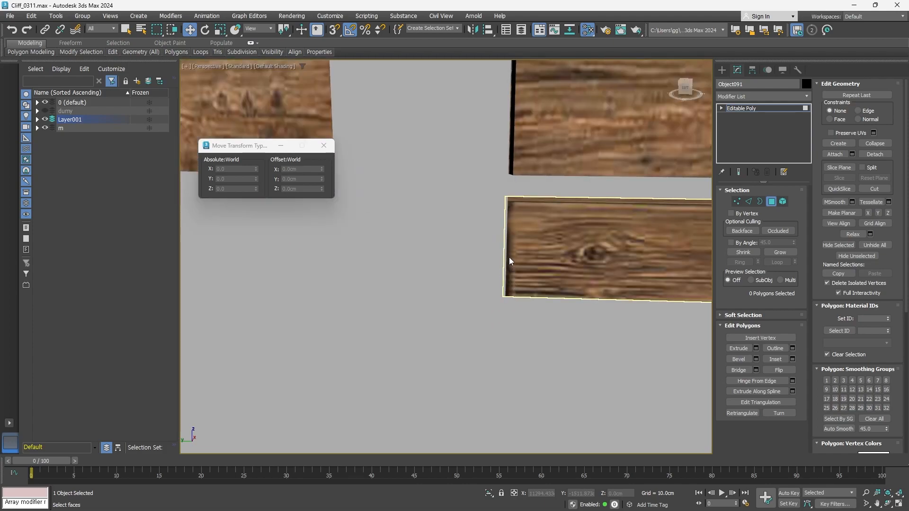
middle_drag(506, 280, 514, 318)
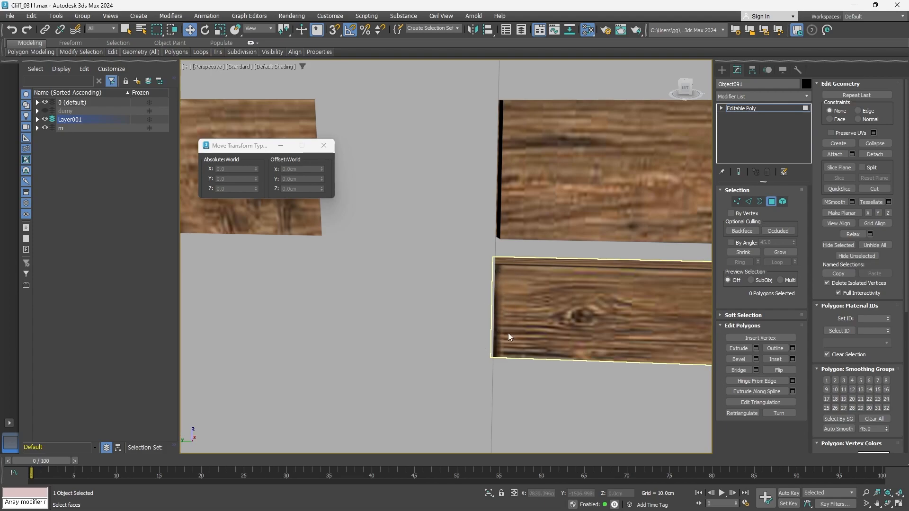
click(771, 202)
- Compare the shading of the long beam's edge at the post with the end of the shorter beam below
scroll(560, 206, down, 5)
scroll(560, 206, down, 4)
alt+middle_drag(560, 206, 483, 205)
scroll(496, 210, up, 4)
scroll(483, 205, up, 5)
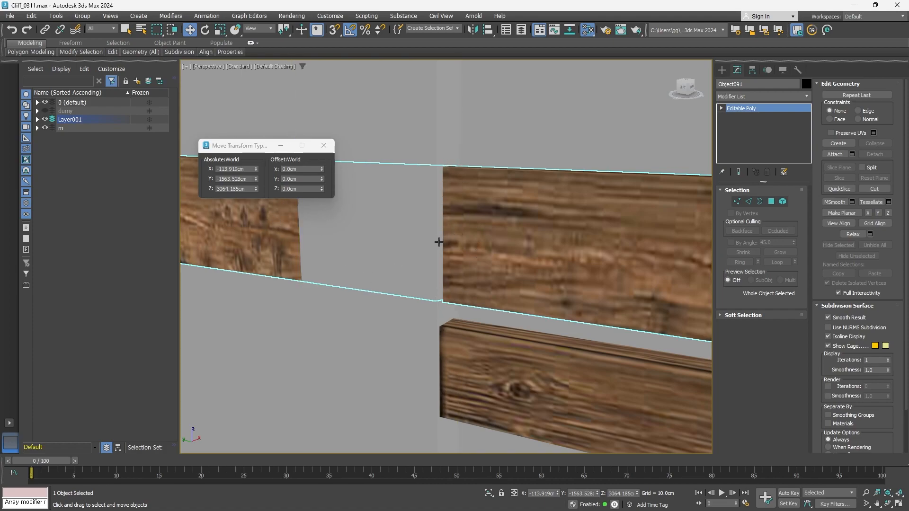
scroll(475, 289, down, 4)
alt+middle_drag(430, 257, 457, 252)
alt+middle_drag(391, 293, 493, 241)
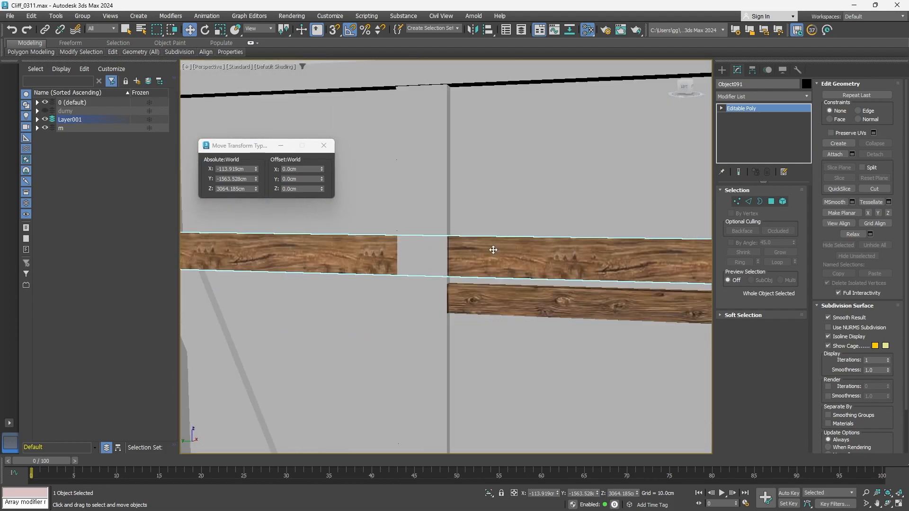
scroll(435, 274, up, 5)
click(413, 254)
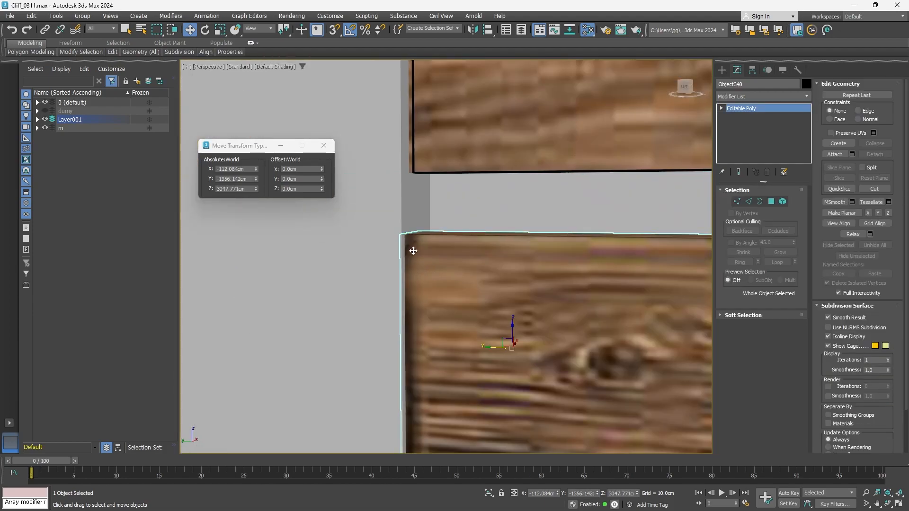
alt+middle_drag(423, 271, 442, 271)
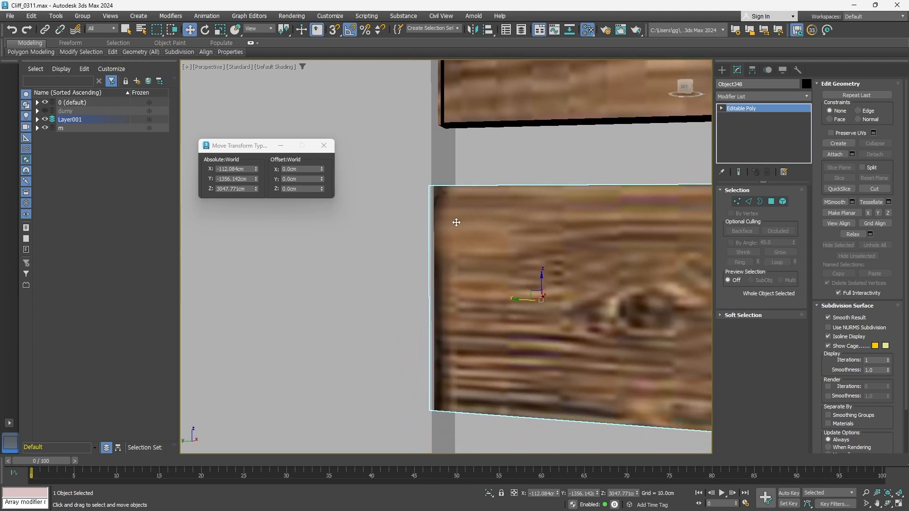
alt+middle_drag(447, 197, 503, 146)
- Reselect the long upper beam, clone it as a copy about 74 cm lower, and shift the copy about 144 cm along Y
click(489, 222)
scroll(488, 222, down, 4)
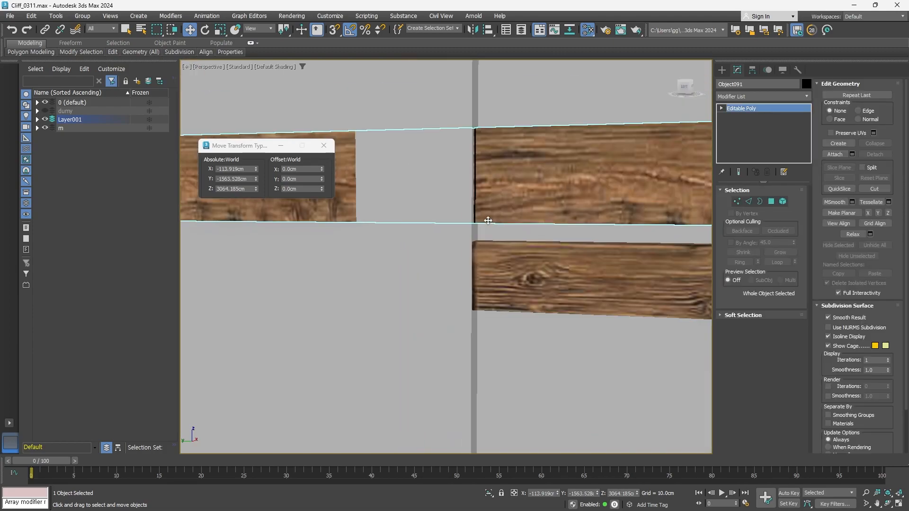
alt+middle_drag(489, 210, 488, 195)
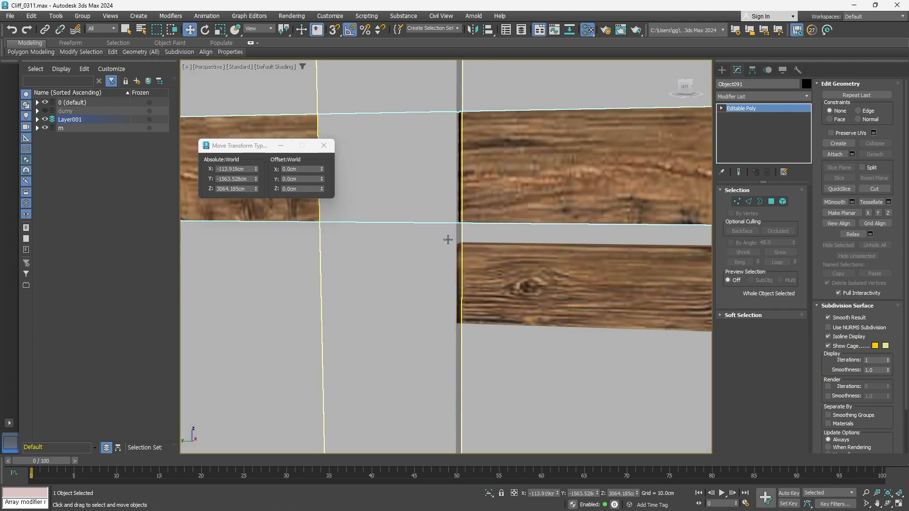
scroll(447, 240, down, 4)
alt+middle_drag(448, 240, 482, 240)
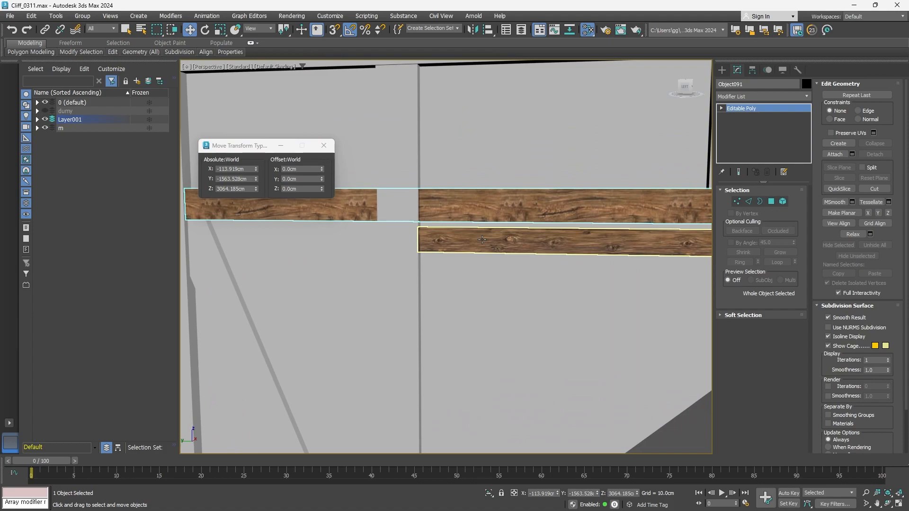
scroll(505, 243, down, 5)
alt+middle_drag(506, 243, 473, 237)
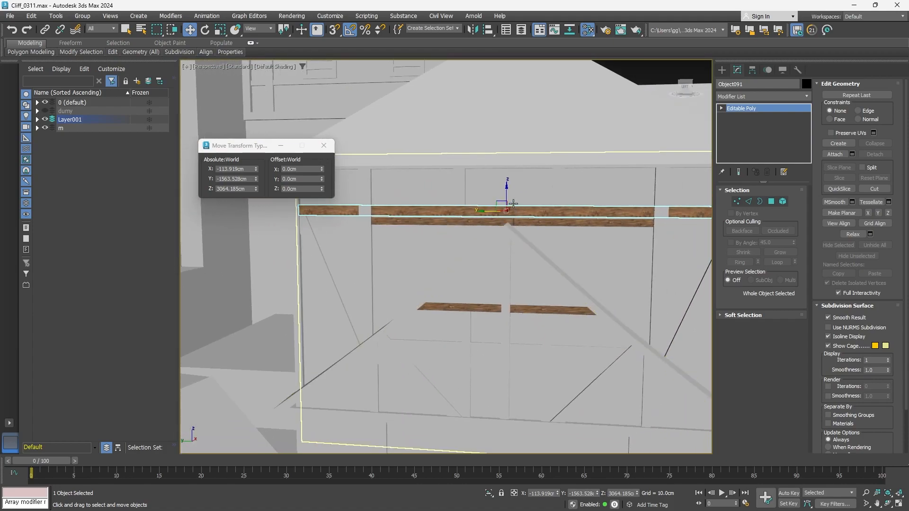
mouse_move(507, 193)
shift+mouse_down()
mouse_move(524, 334)
mouse_move(529, 256)
shift+mouse_up()
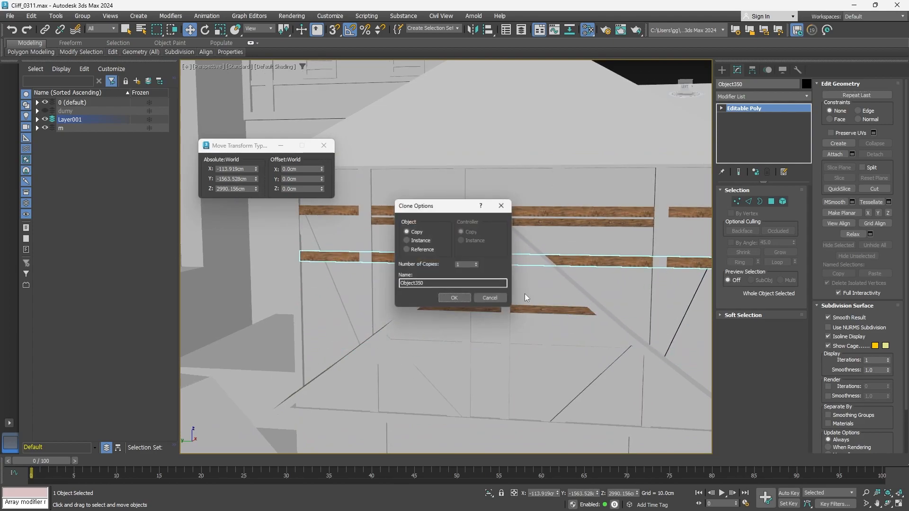
click(455, 301)
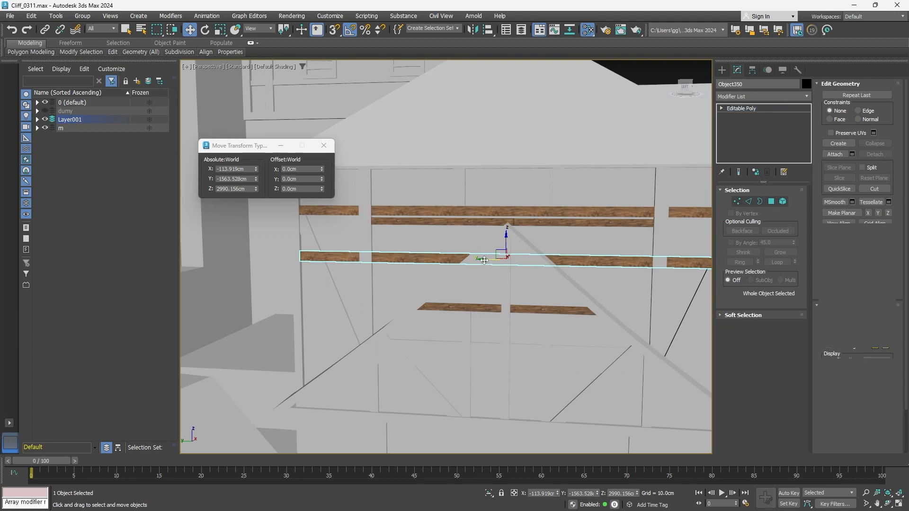
drag(480, 259, 390, 259)
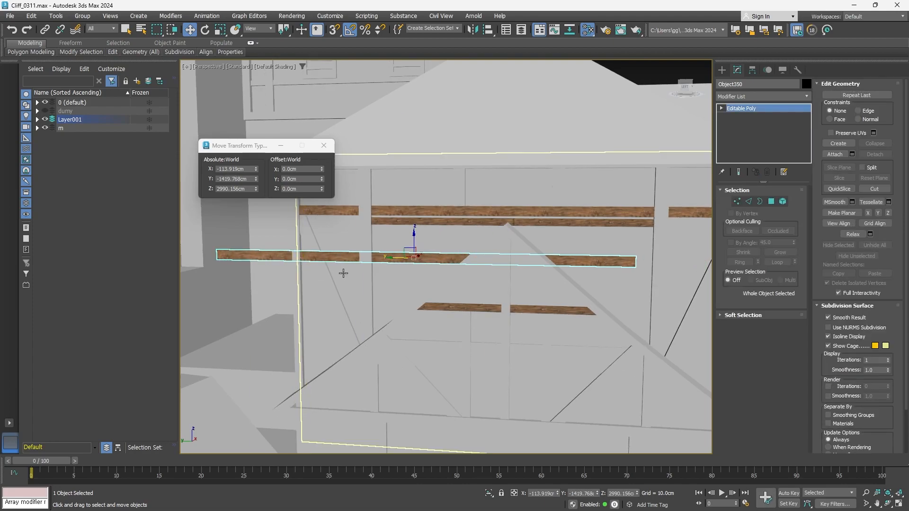
- Apply an Unwrap UVW modifier to the copied long beam and open its UVs for editing
alt+middle_drag(472, 279, 630, 239)
alt+middle_drag(488, 251, 414, 269)
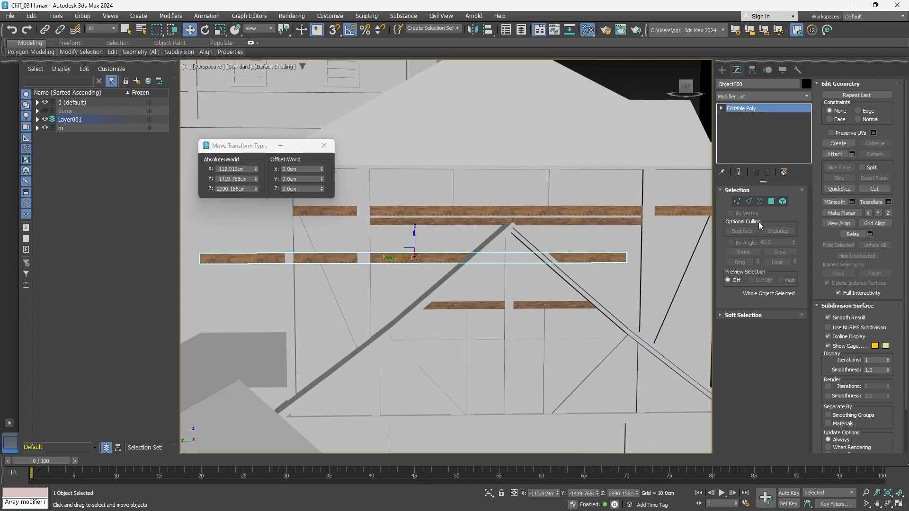
click(760, 97)
scroll(746, 236, down, 15)
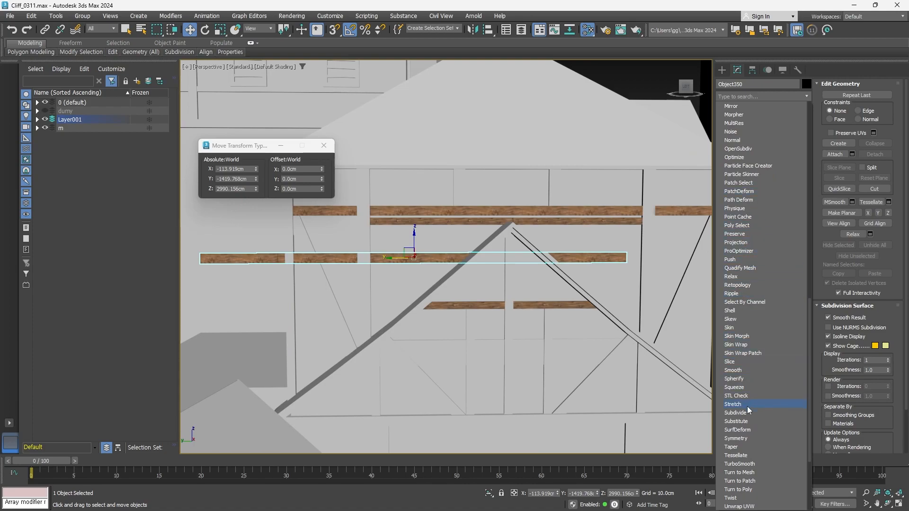
click(750, 97)
click(751, 98)
text(u)
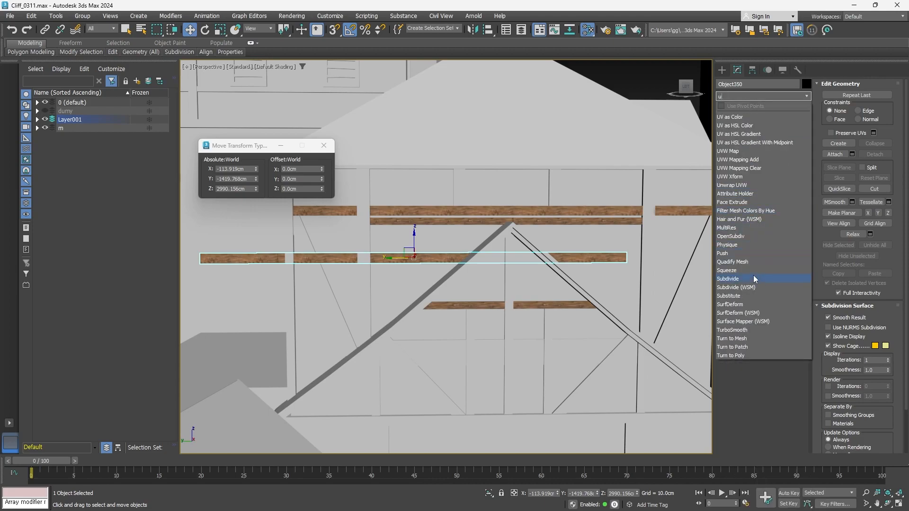
click(747, 185)
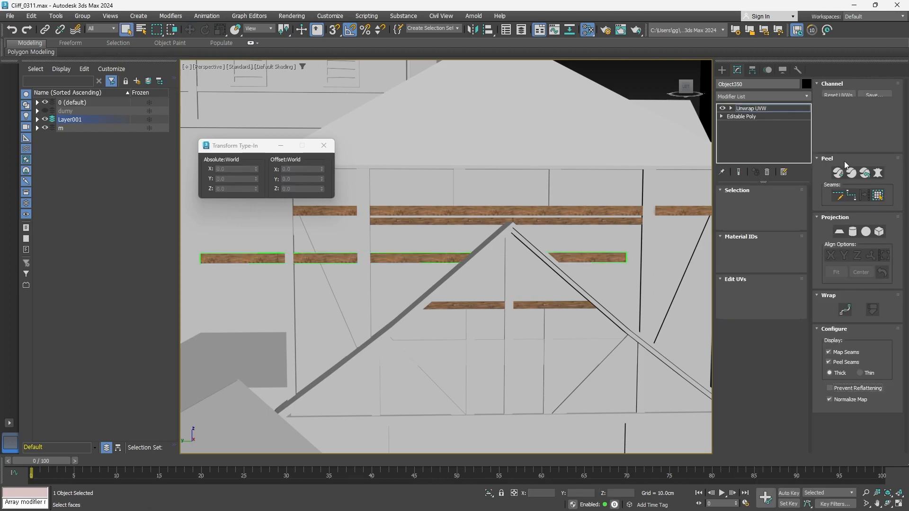
click(765, 388)
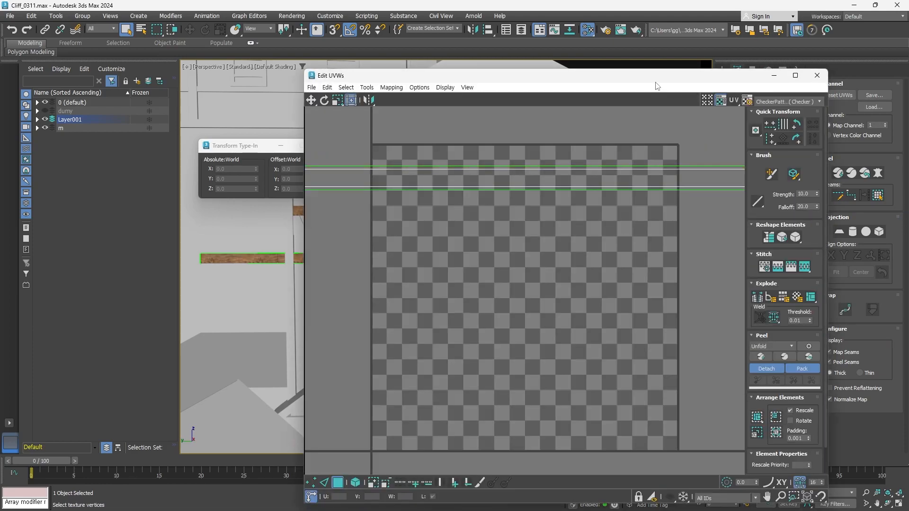
- Select the copied beam's long UV strip, shift it along negative U, and turn off the shading of selected faces
drag(655, 79, 728, 76)
scroll(655, 211, down, 9)
drag(687, 197, 518, 264)
scroll(625, 209, up, 5)
drag(634, 228, 544, 228)
drag(569, 71, 734, 64)
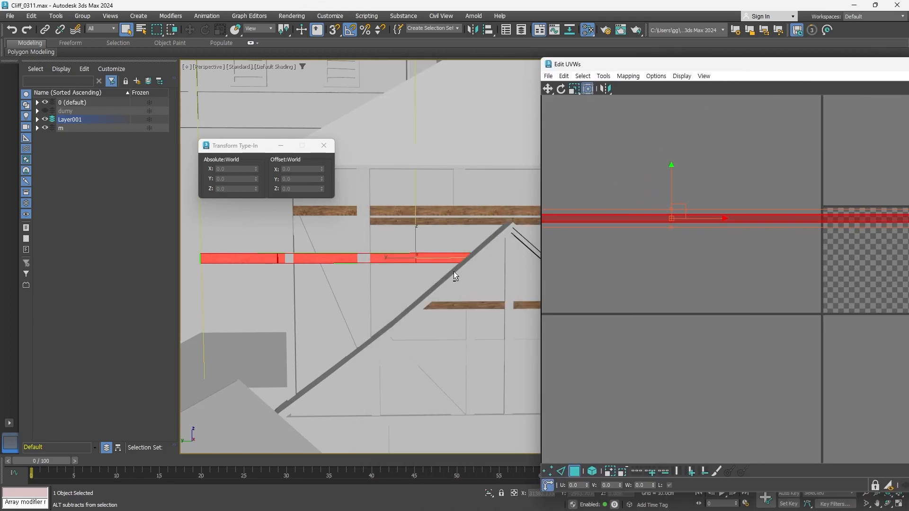
scroll(454, 272, up, 3)
middle_drag(453, 272, 429, 250)
key(F2)
middle_drag(387, 207, 390, 215)
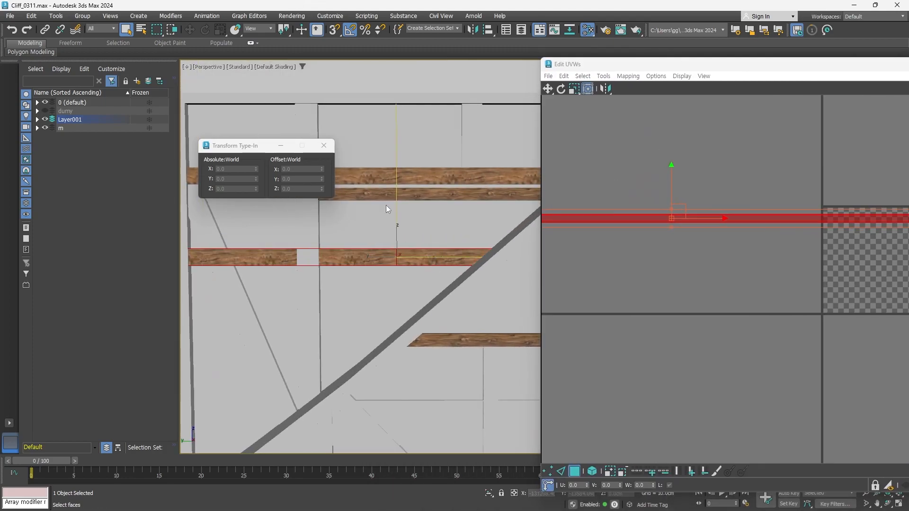
- Slide the copied beam's UV strip back and forth along U to offset its wood grain from the beams above
drag(704, 215, 779, 216)
scroll(748, 263, down, 6)
scroll(761, 267, up, 5)
scroll(812, 239, up, 3)
drag(787, 244, 679, 244)
middle_drag(581, 240, 664, 248)
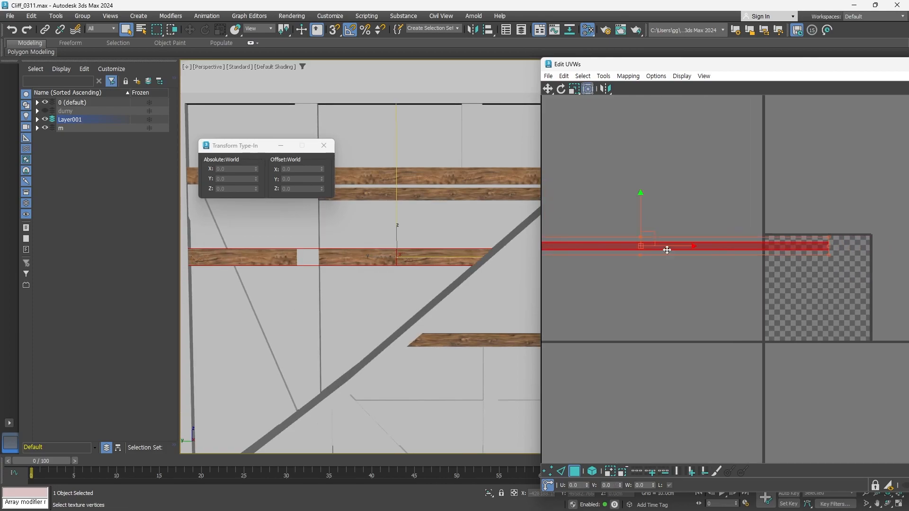
drag(672, 248, 635, 260)
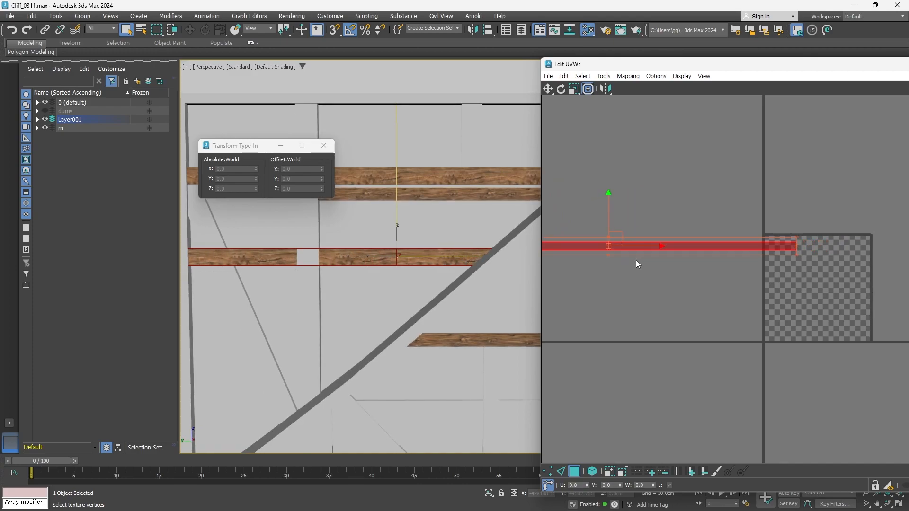
click(693, 283)
drag(708, 210, 578, 324)
scroll(416, 290, down, 4)
middle_drag(773, 259, 737, 267)
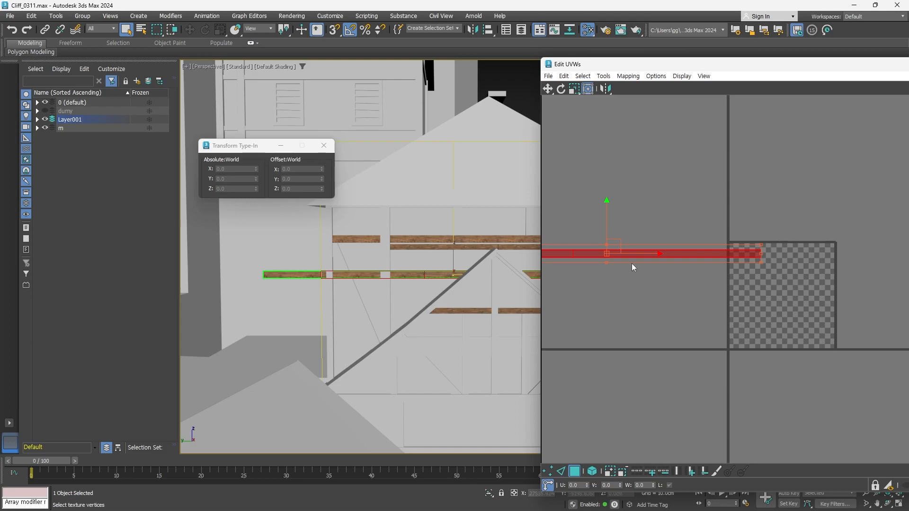
scroll(663, 285, down, 2)
scroll(691, 291, up, 3)
- Collapse the copied beam to Editable Poly and attach the long upper beam and the short right-hand beam beneath it
right_click(450, 243)
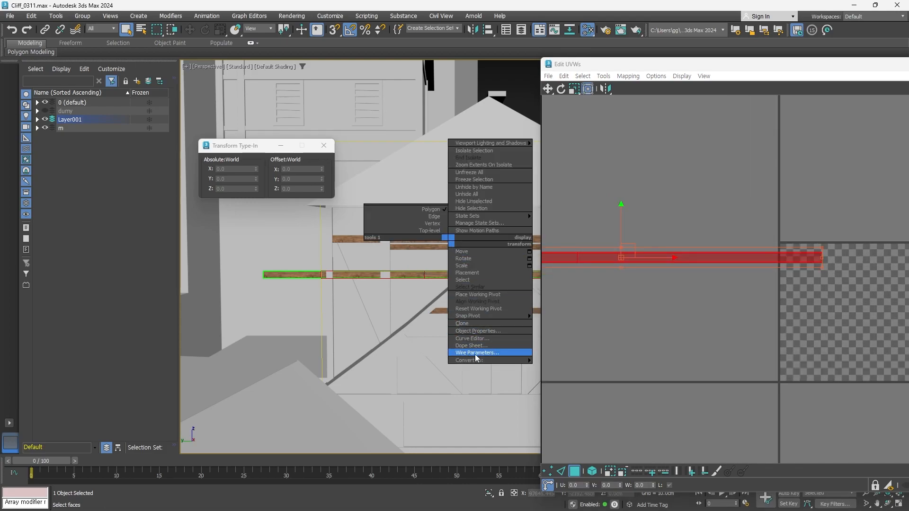
click(570, 365)
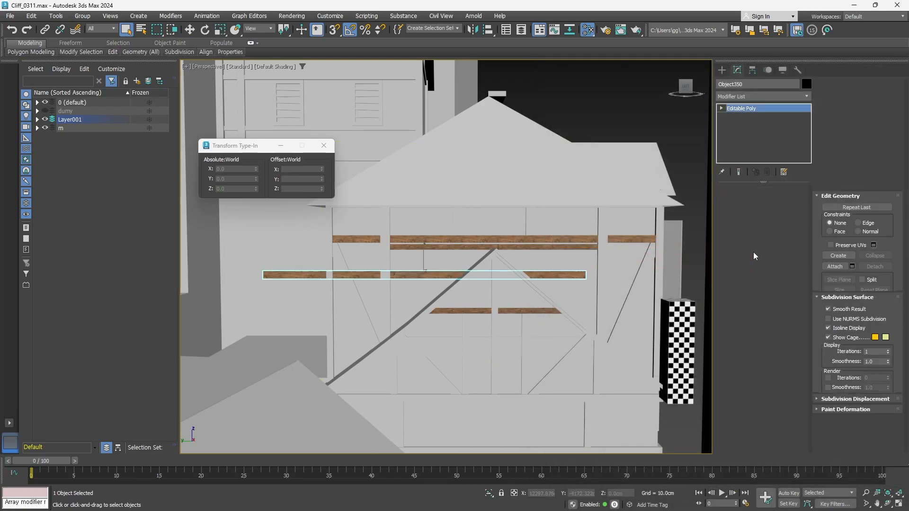
click(839, 154)
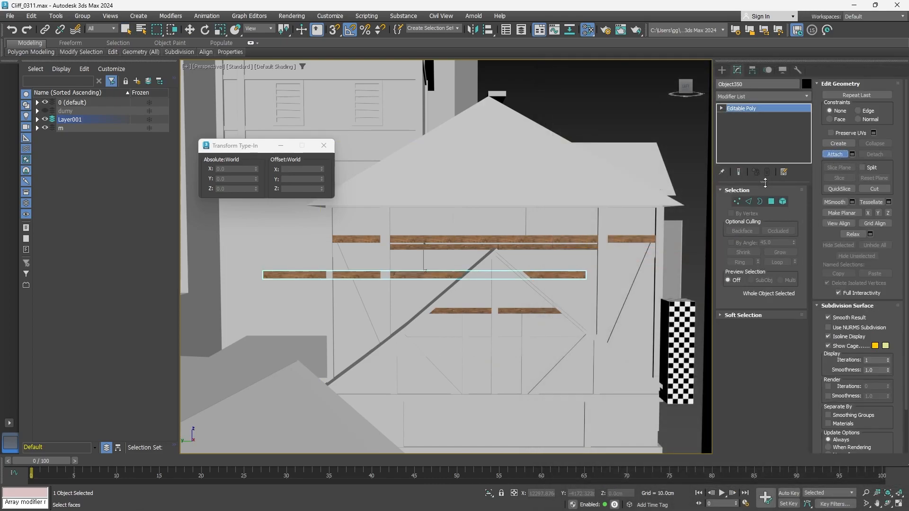
click(527, 247)
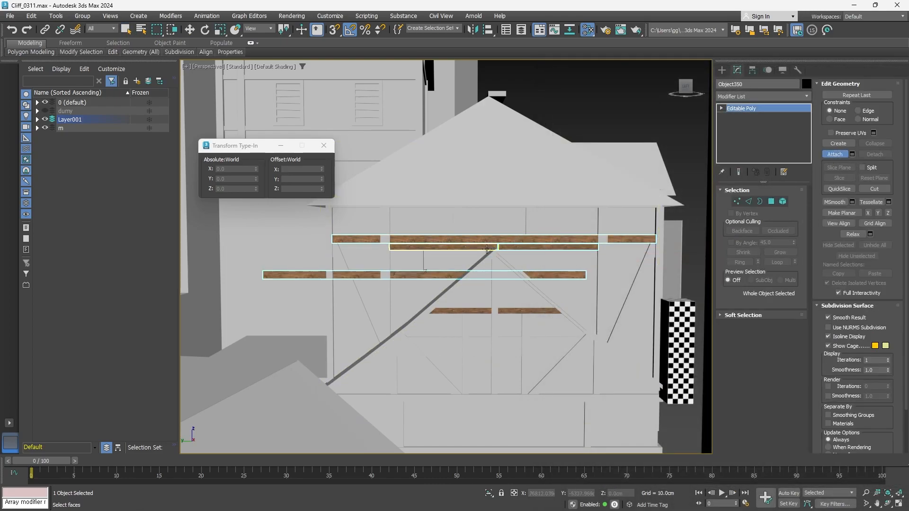
key(w)
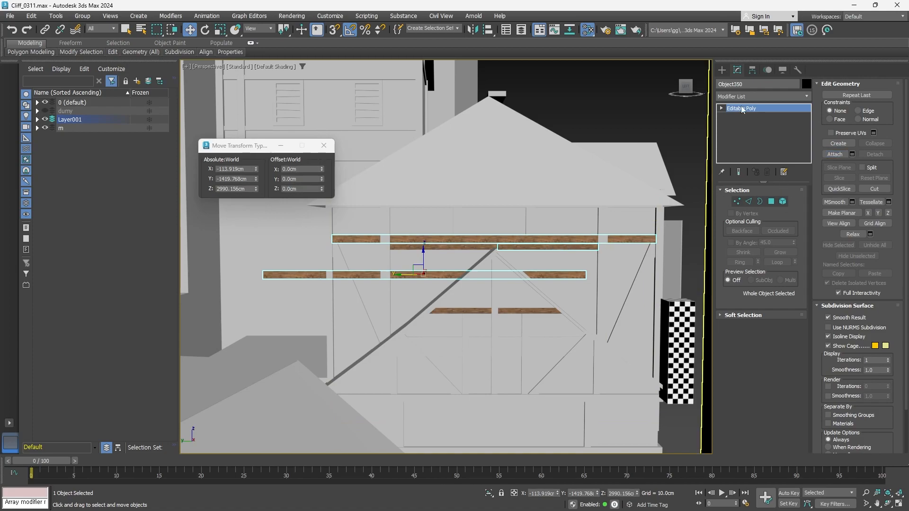
- Apply Unwrap UVW to the attached beams, open their UVs for editing, and clear the UV selection
click(779, 96)
click(778, 102)
click(779, 97)
text(u)
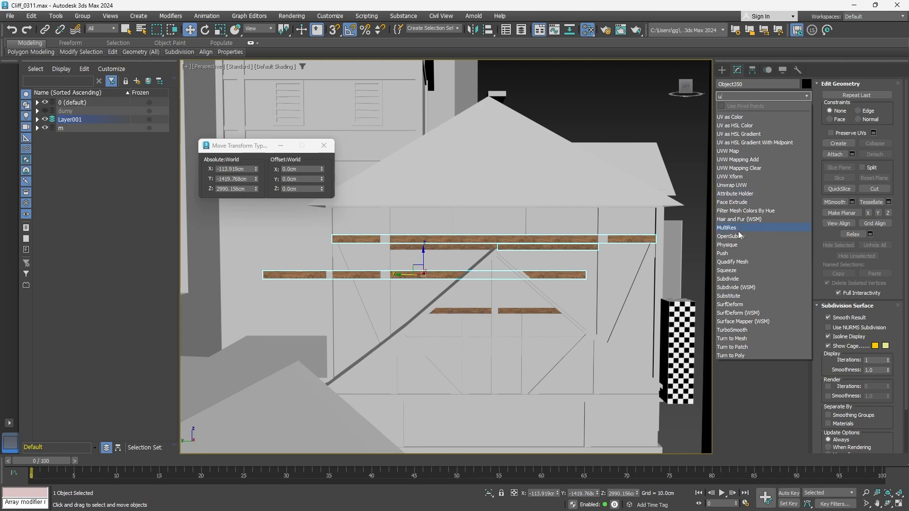
click(748, 185)
click(760, 205)
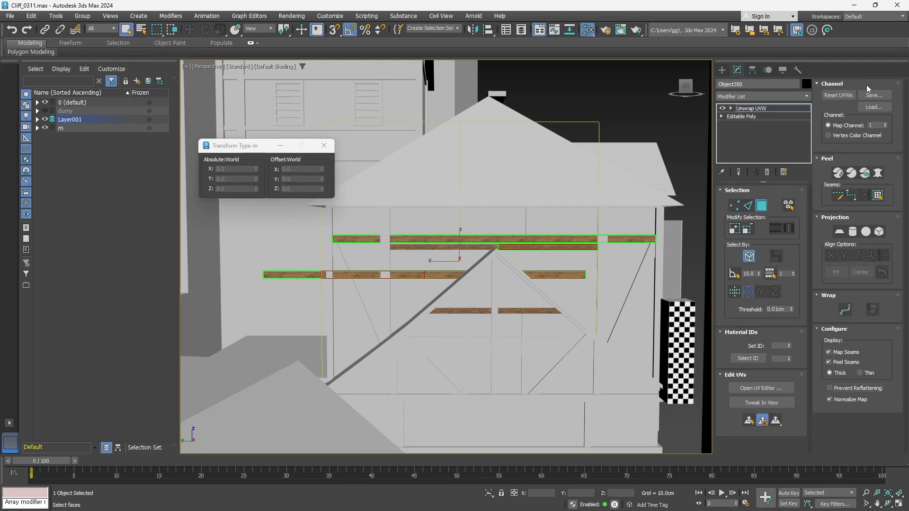
click(762, 388)
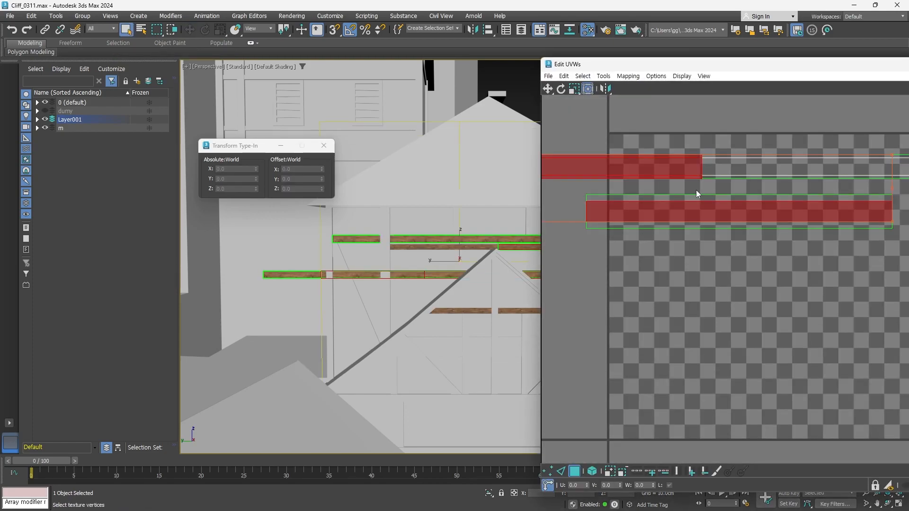
click(739, 288)
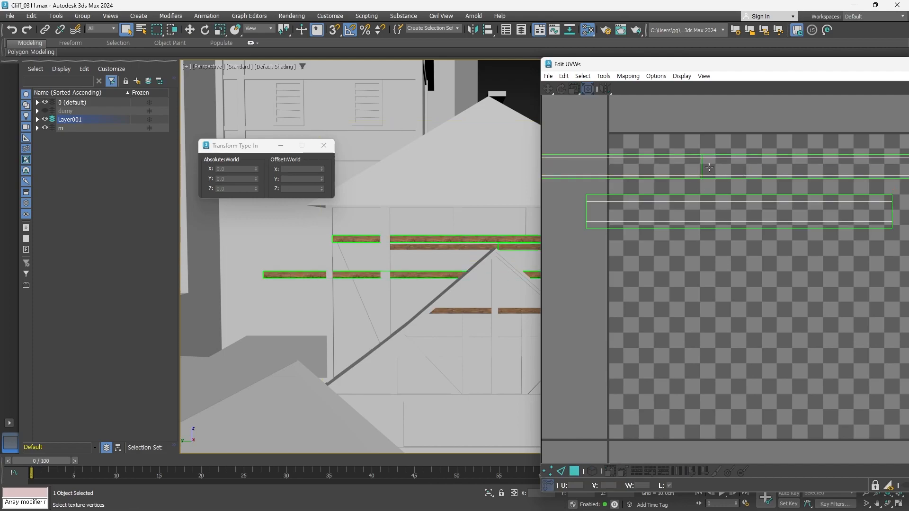
- Select the lower long beam's UV strip and shift it along positive U so its grain differs from the upper beam
click(709, 167)
scroll(704, 184, down, 8)
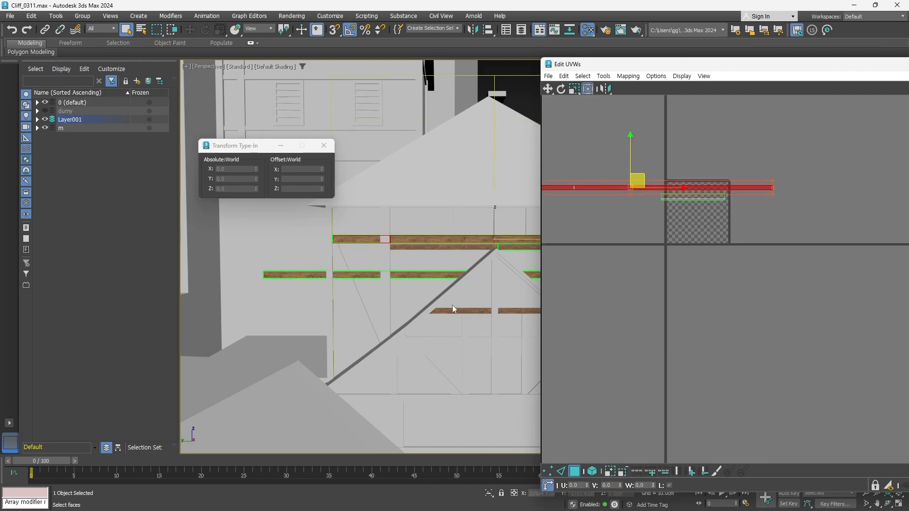
click(425, 272)
middle_drag(599, 199, 626, 202)
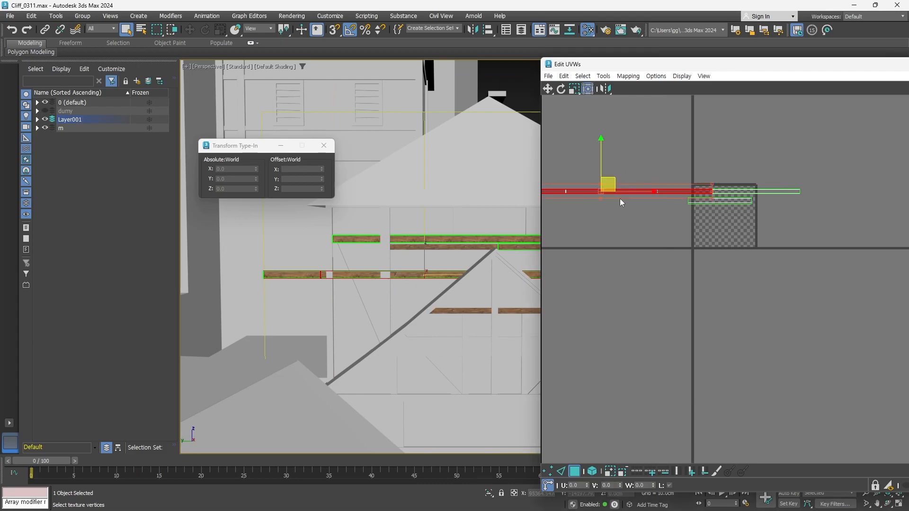
drag(622, 191, 710, 198)
middle_drag(427, 262, 427, 263)
scroll(427, 263, up, 6)
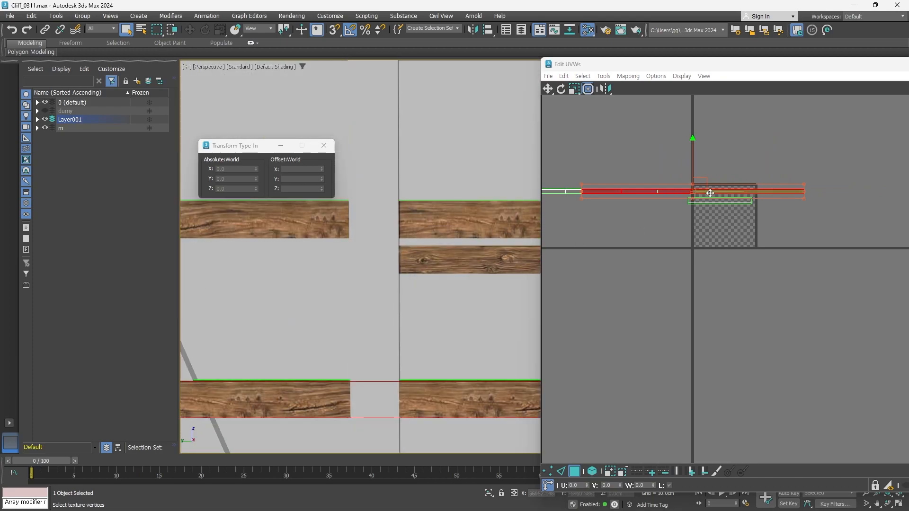
drag(720, 190, 748, 200)
scroll(360, 284, down, 6)
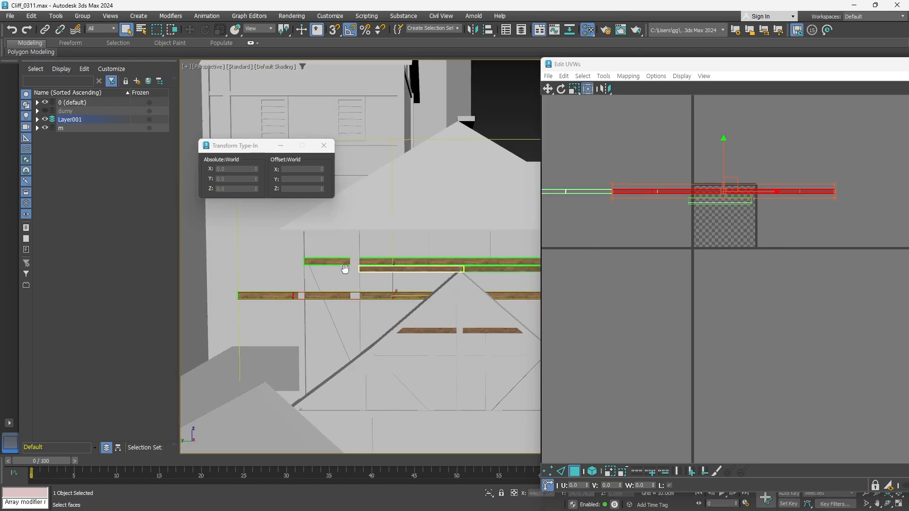
- Select the overlapping UV strips of both long beams together
alt+middle_drag(357, 300, 427, 270)
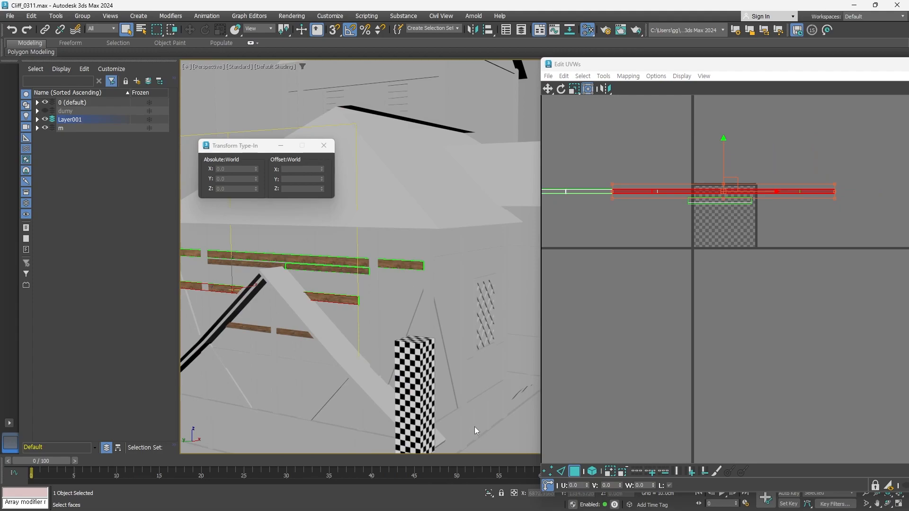
scroll(775, 192, up, 5)
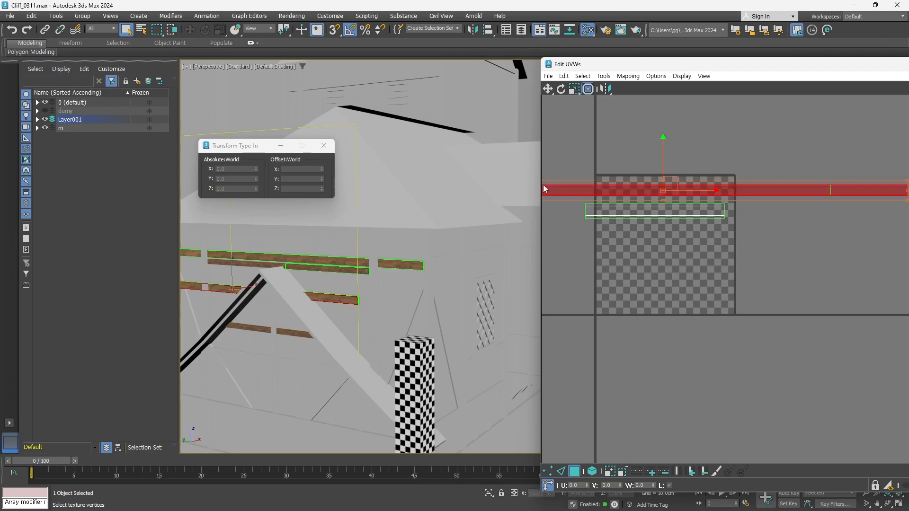
drag(577, 158, 722, 198)
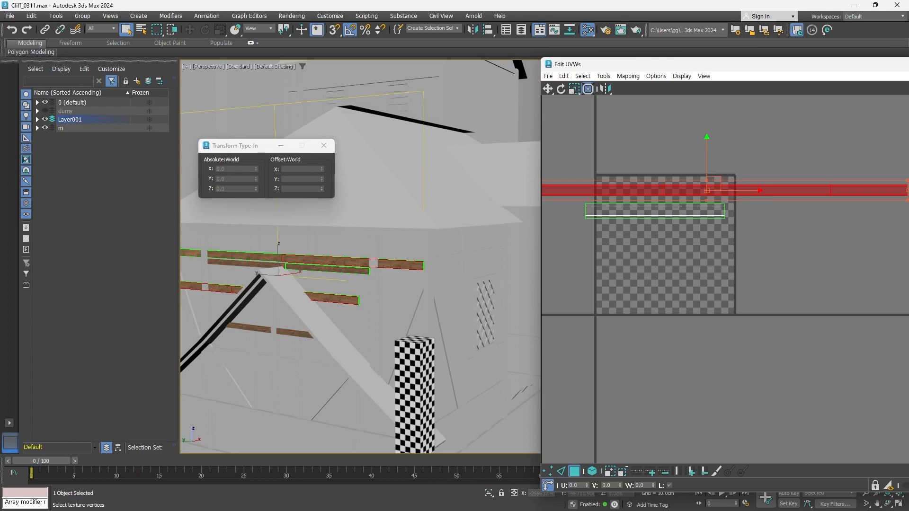
- Switch to the web browser, find the "Create Counter-Strike in UE4" video on Quixel's YouTube channel, and play it full screen
key(alt+Tab)
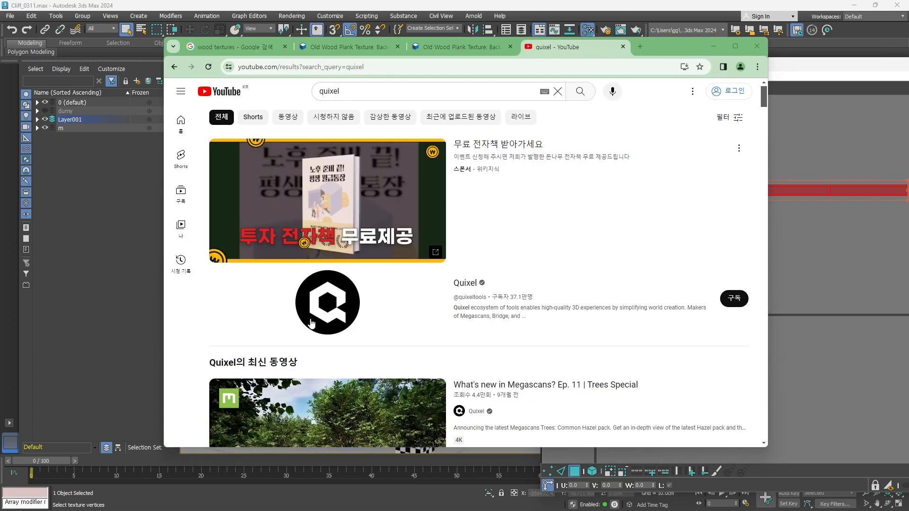
click(462, 286)
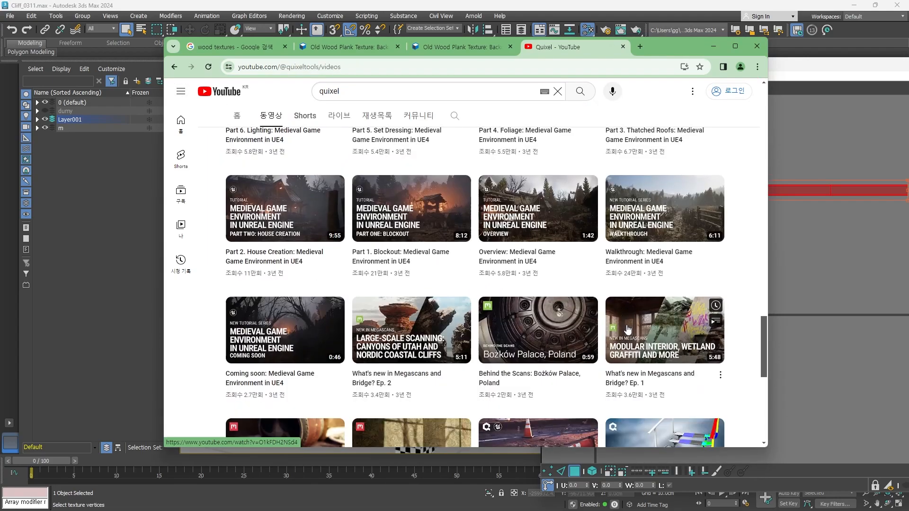
scroll(627, 330, down, 15)
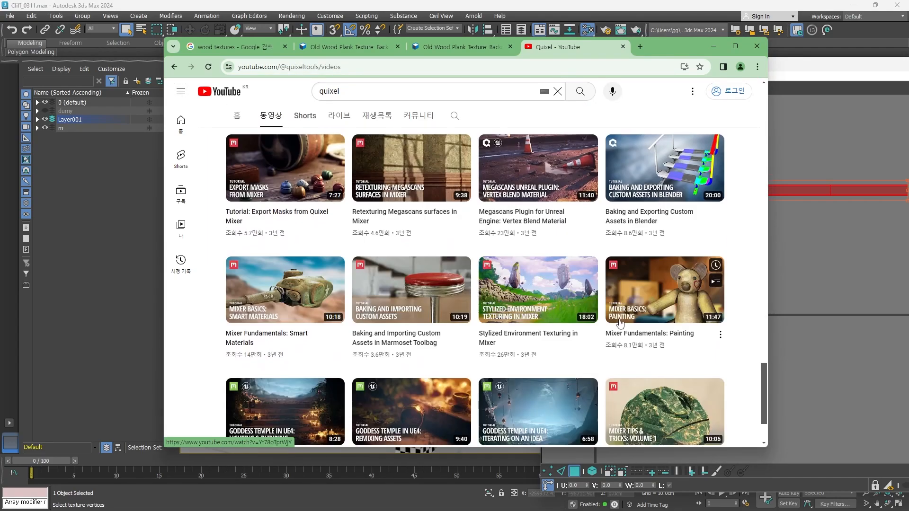
scroll(596, 303, down, 15)
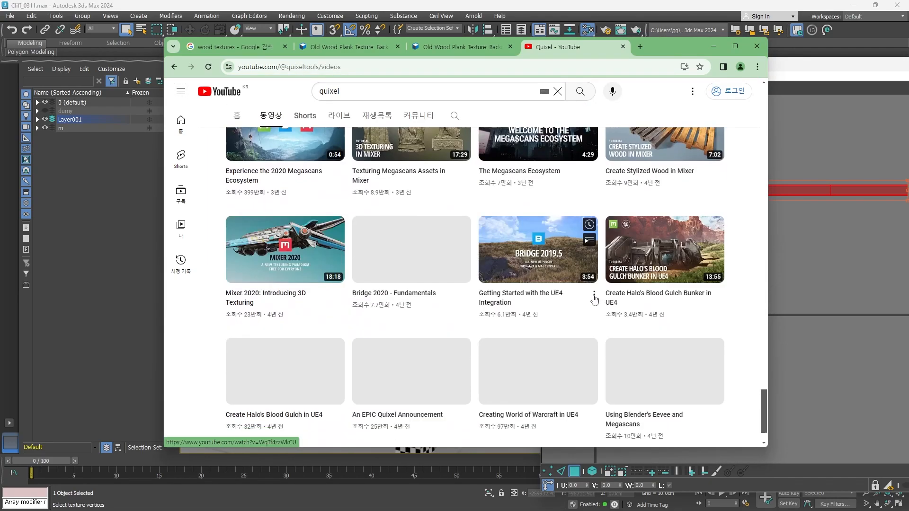
scroll(596, 298, up, 3)
click(434, 370)
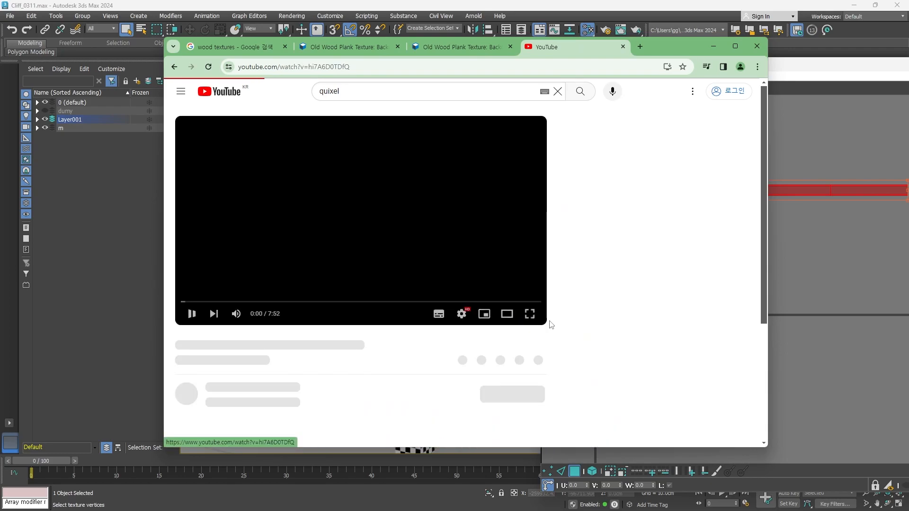
double_click(519, 305)
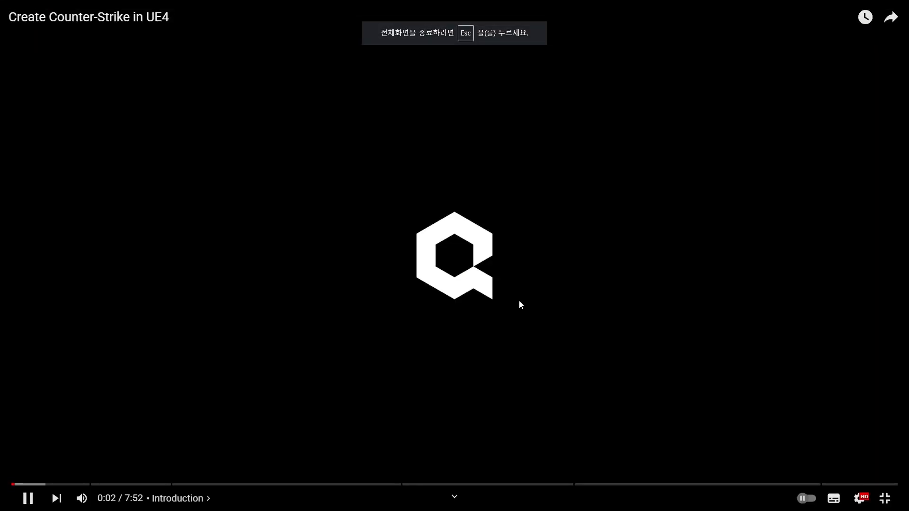
- Skip ahead through the video to the Scene Overview chapter at about 1:44, where the blockout's UVs are shown
key(Right)
key(Right)
key(Right)
key(Right)
key(Right)
key(Right)
key(Right)
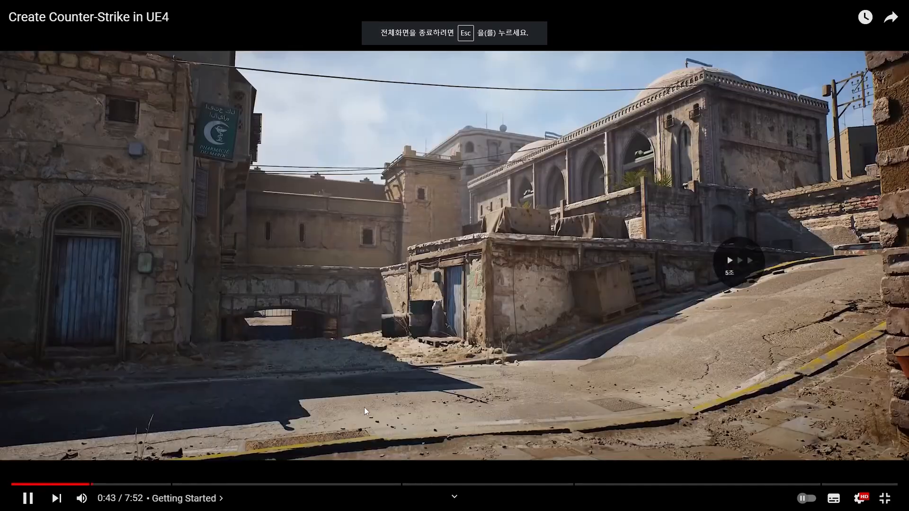
key(Right)
key(Right)
key(Right)
key(Right)
key(Right)
key(Right)
key(Right)
key(Right)
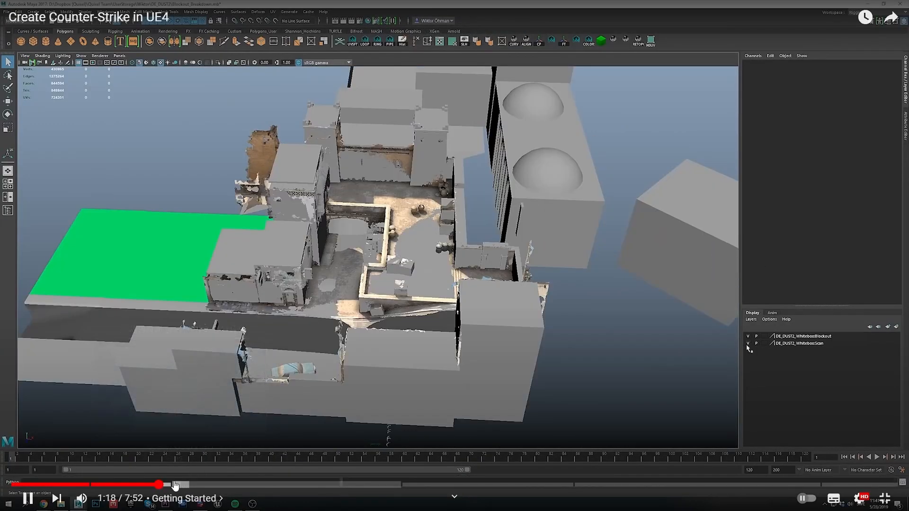
click(207, 485)
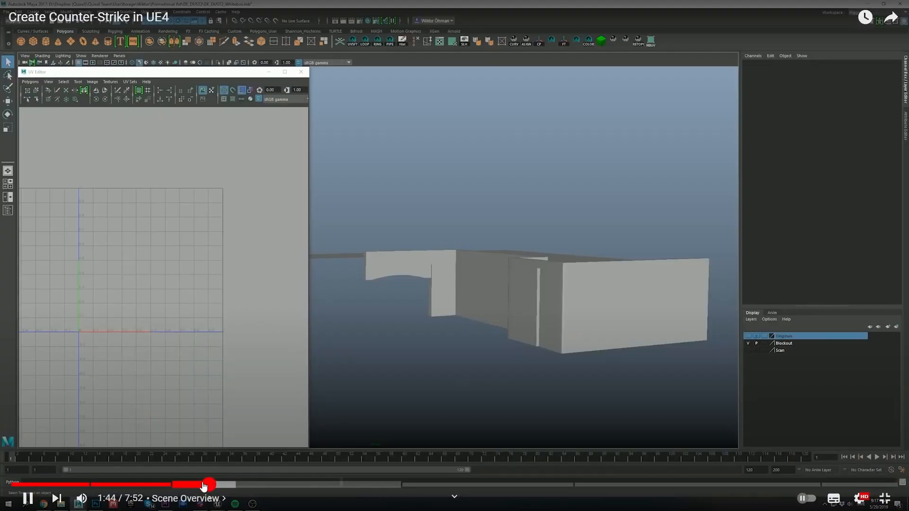
- Rewind the video to about 1:38 and pause it on the blockout's unwrapped UV layout
click(197, 485)
key(space)
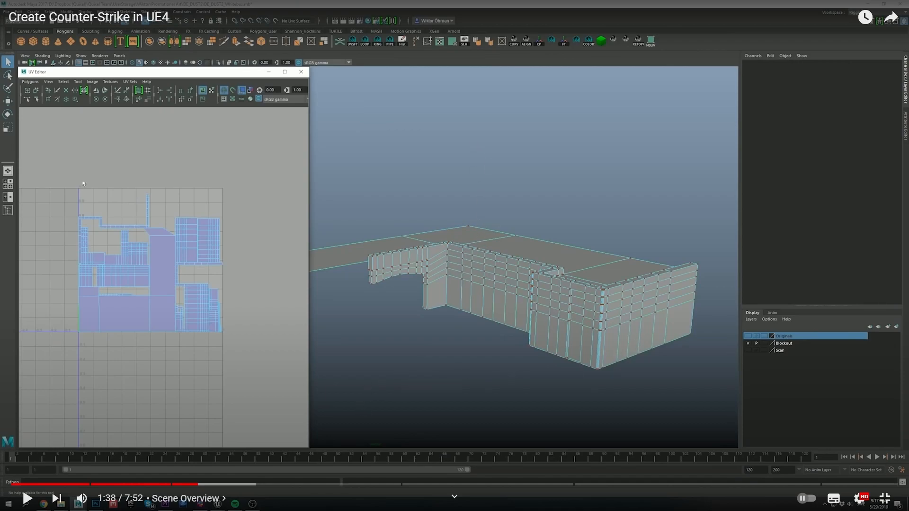
key(alt+Tab)
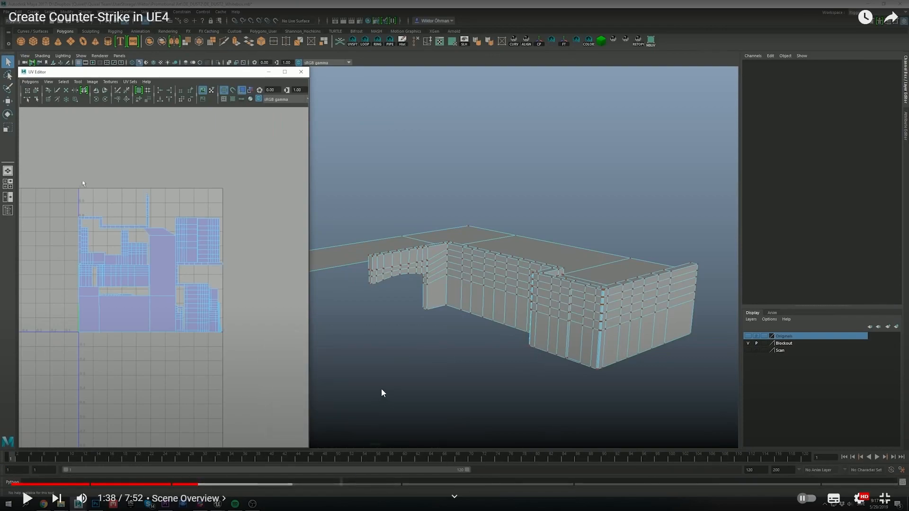
- Step forward through the Scene Overview chapter to the plaster-textured wall at about 2:13
key(Right)
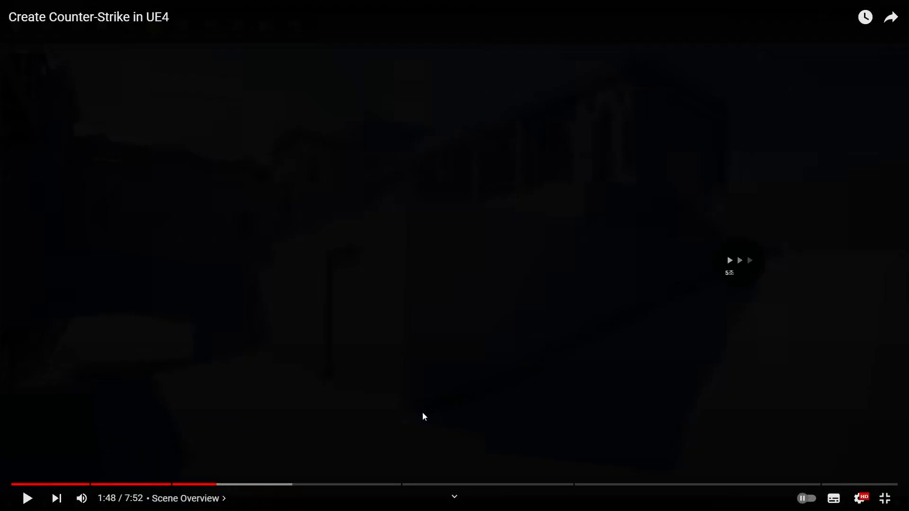
key(Right)
key(Right)
key(Right)
key(Right)
key(Right)
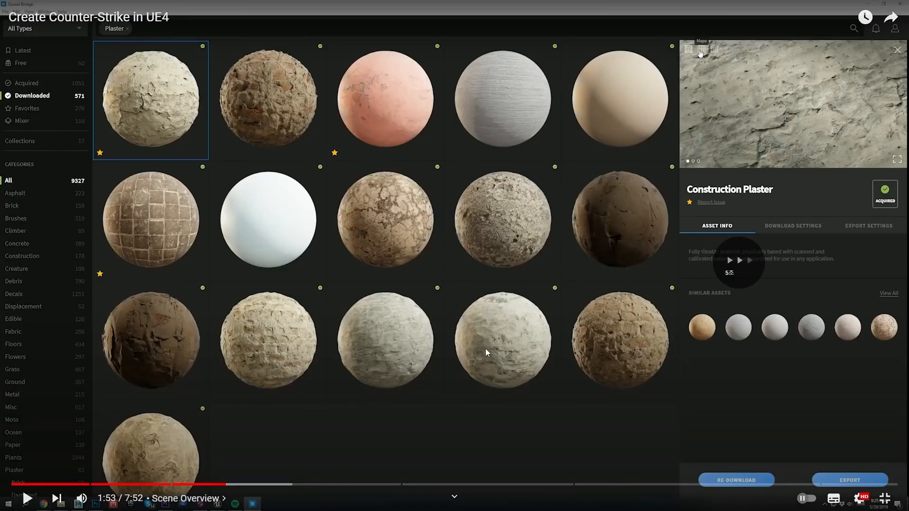
key(Right)
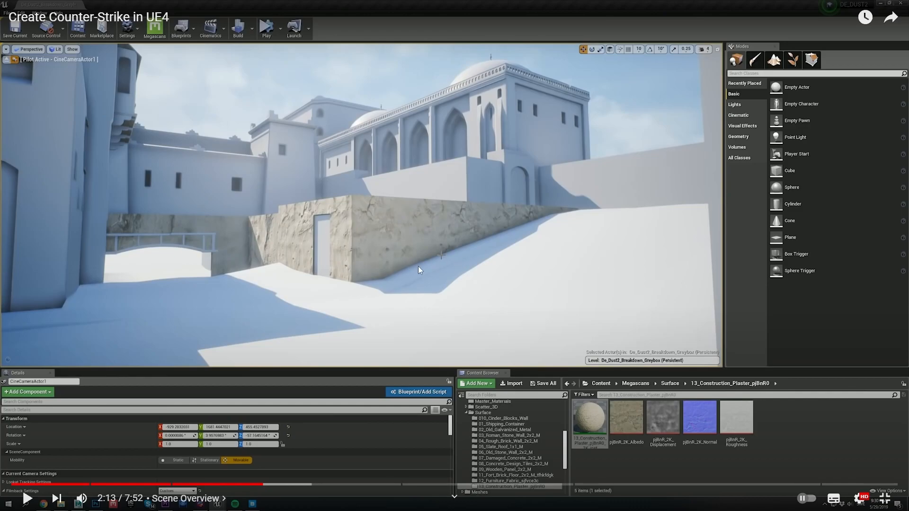
- Find the Old Wood Boards export at about 2:23 in the video and resume playback from there
key(Right)
key(Right)
key(Right)
key(Right)
key(Left)
key(Left)
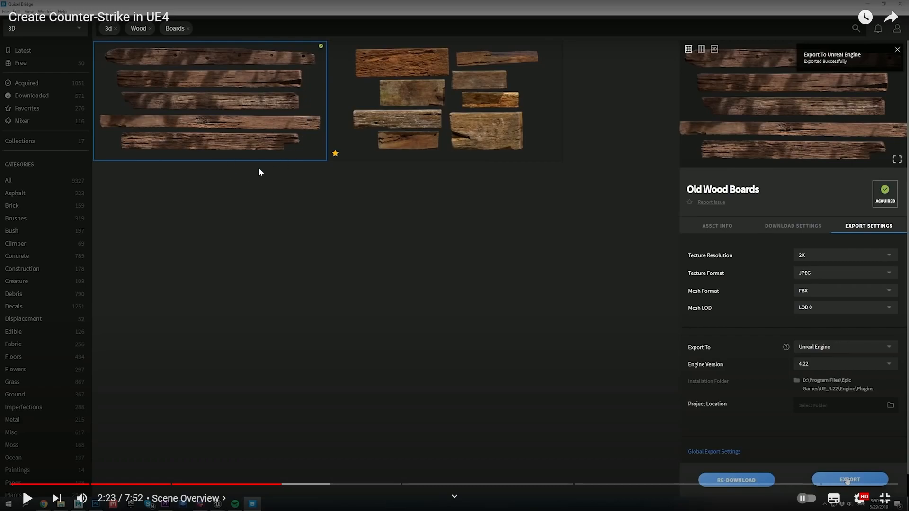
key(space)
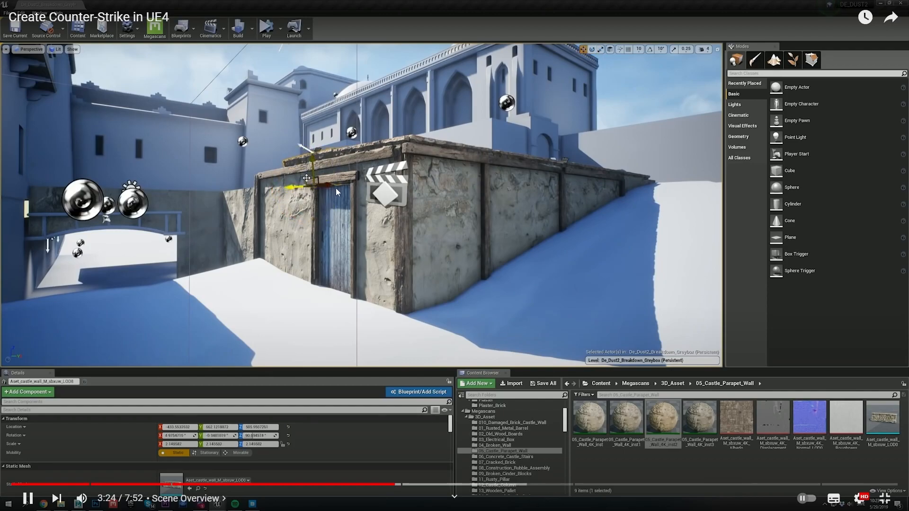
- Skip ahead to the Trim Sheets chapter and pause at about 3:43, where the corner brick trim is placed
key(Right)
key(Right)
key(Right)
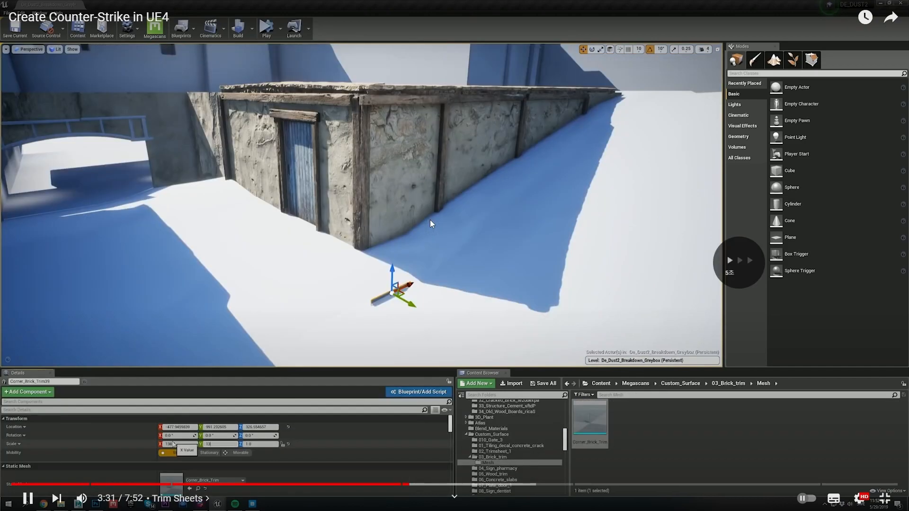
key(space)
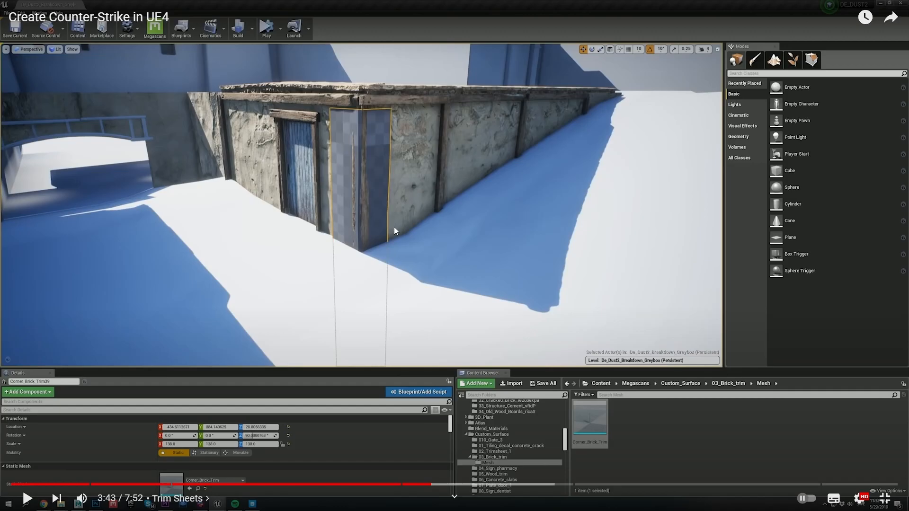
- Skip past the plain plane in Mixer at about 3:53 and play on to the layered trim sheet at about 4:04
key(Right)
key(Right)
key(Right)
key(Left)
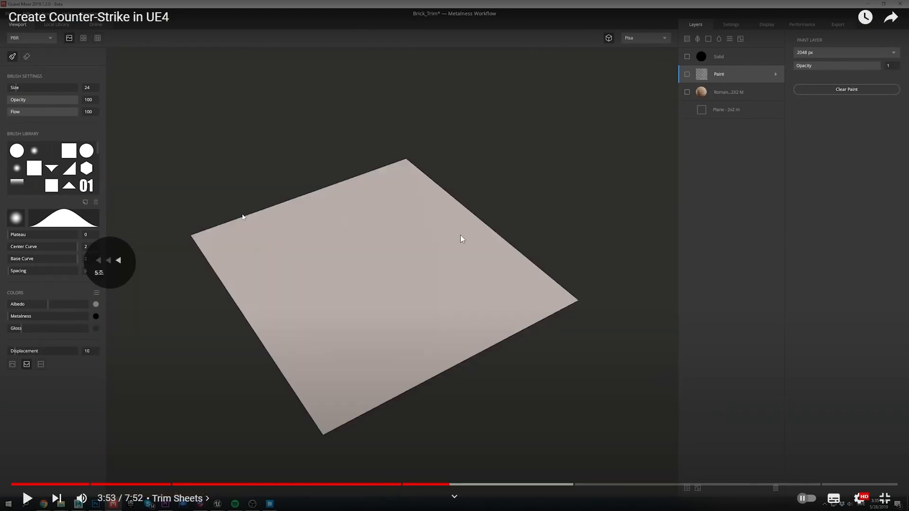
click(530, 265)
key(Right)
key(Right)
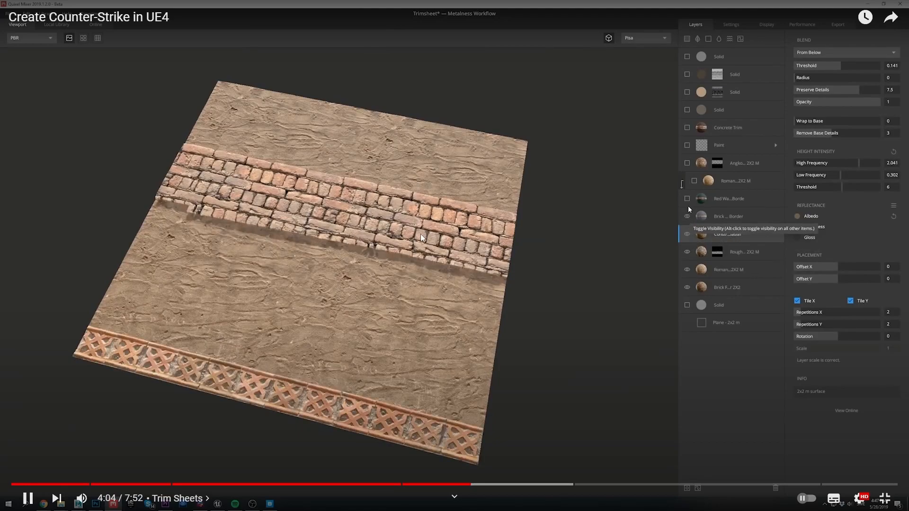
- Go back to about 4:00 and play and pause through the video to examine how the trim sheet's layers build up
key(Left)
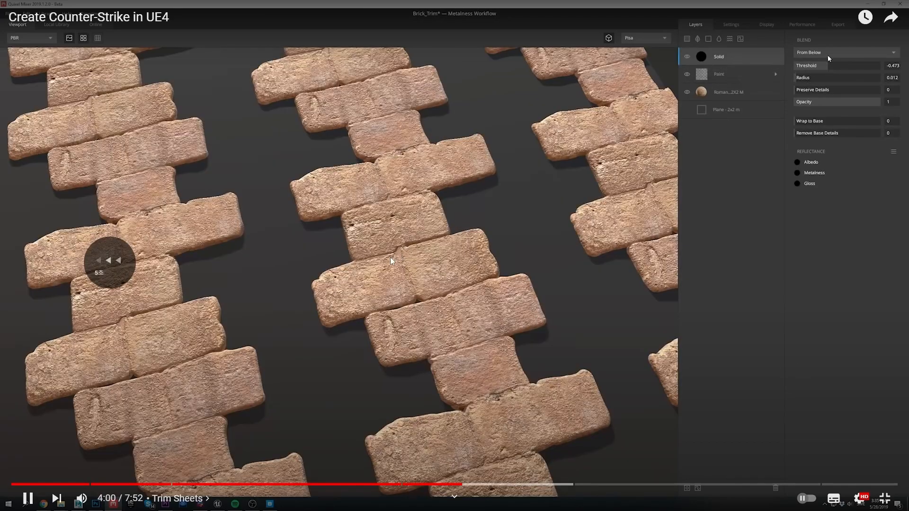
click(349, 271)
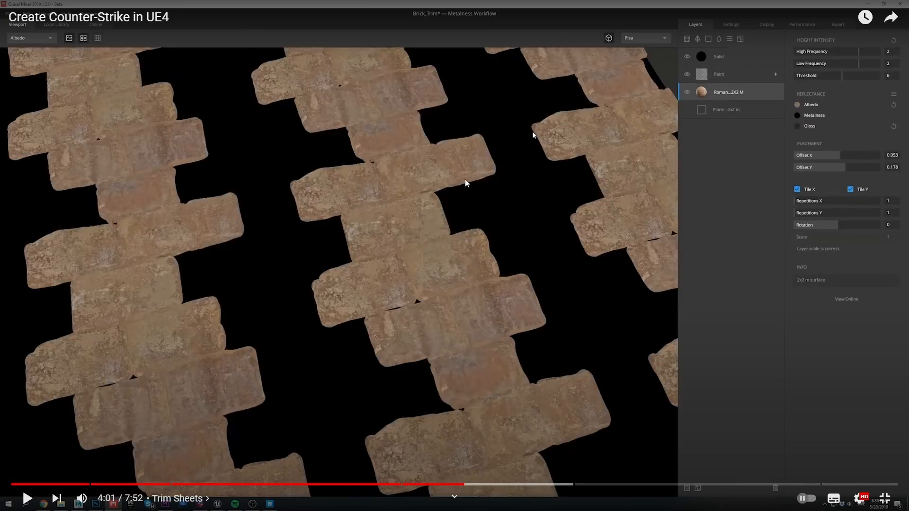
click(461, 269)
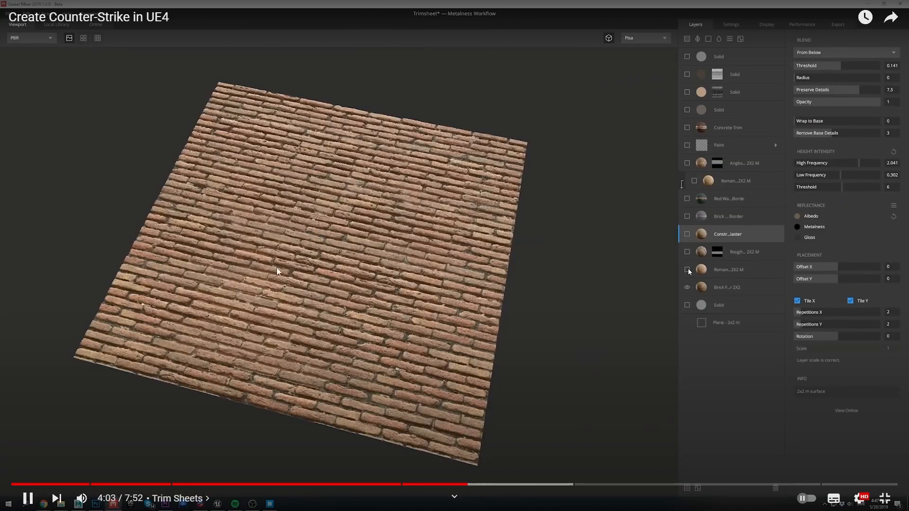
click(325, 258)
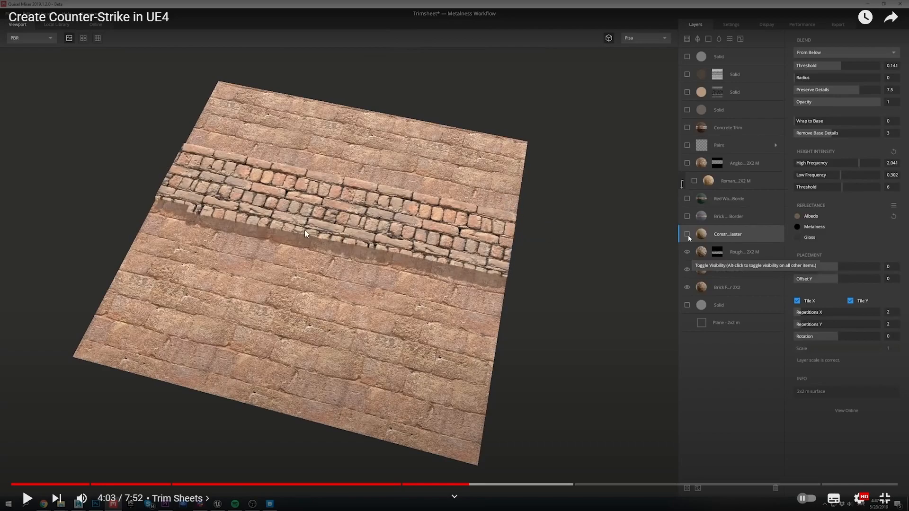
click(436, 278)
click(339, 270)
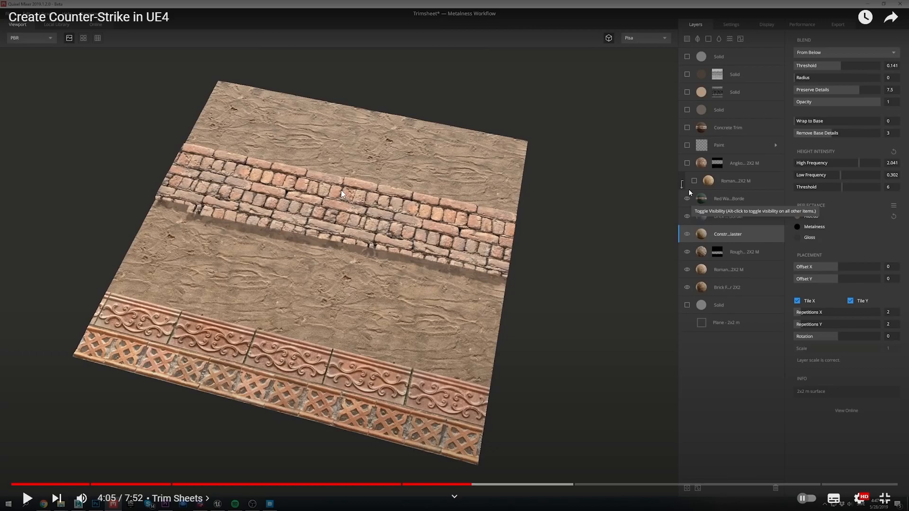
click(353, 272)
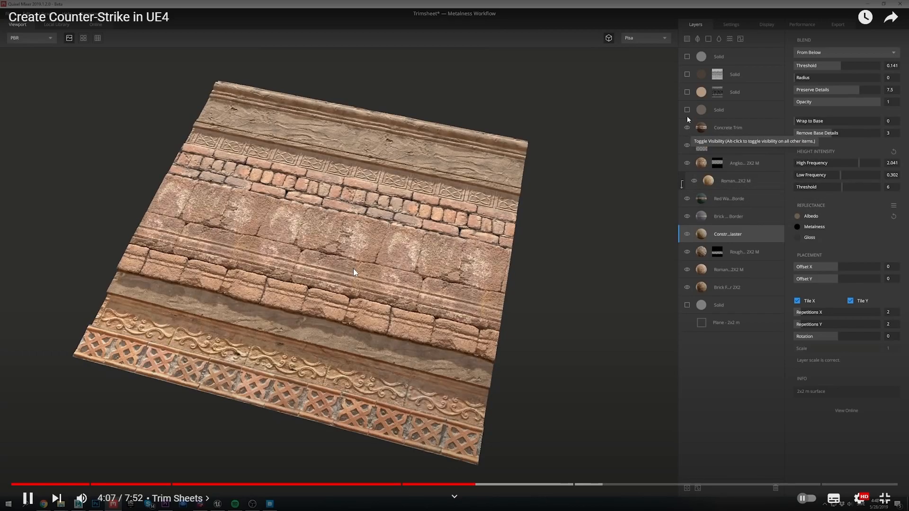
- Examine the finished trim sheet's tiling up to 4:11, replay it from 4:06, pause the video and return to 3ds Max
click(353, 268)
click(354, 272)
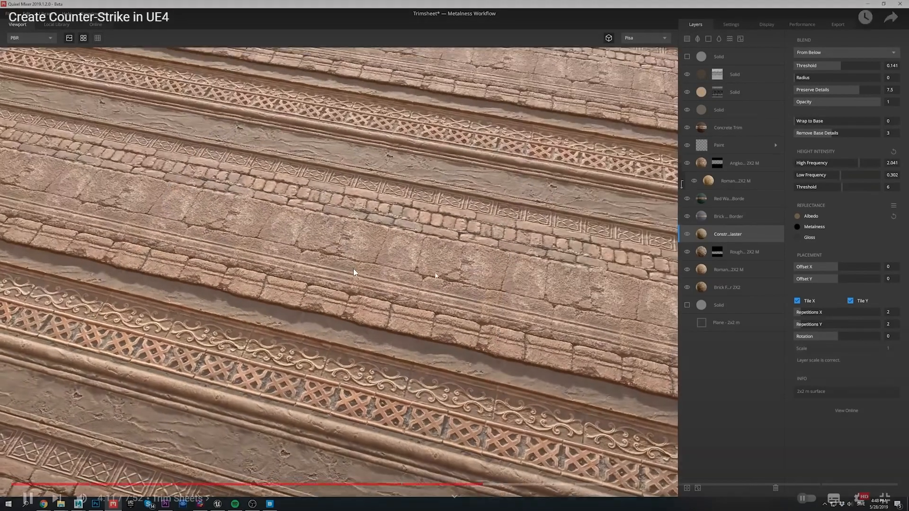
click(353, 269)
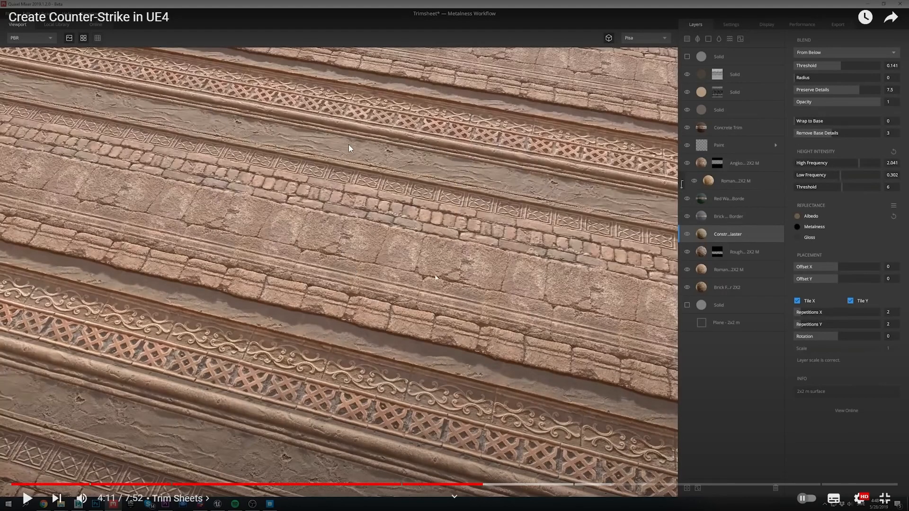
key(Left)
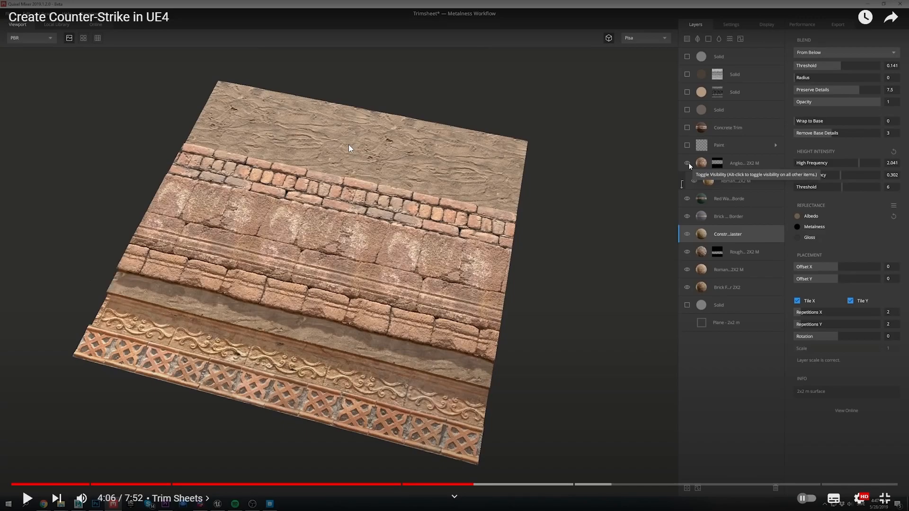
key(space)
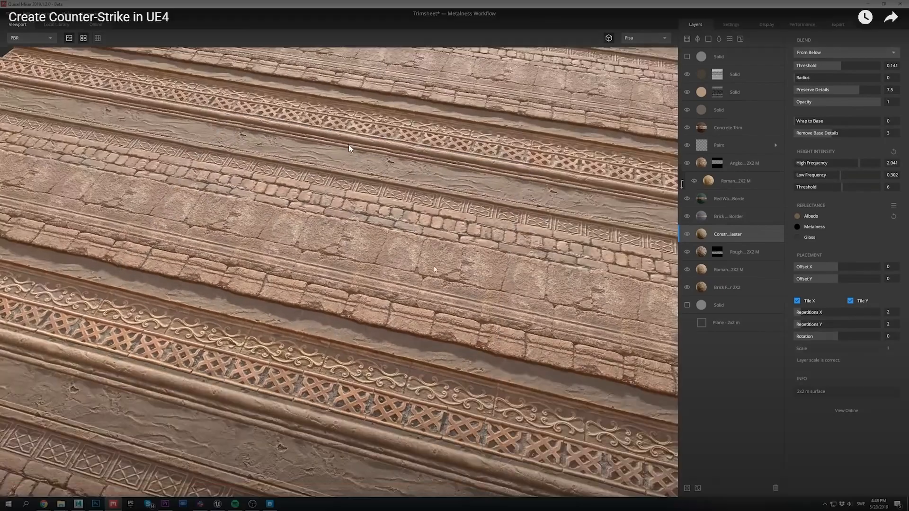
click(349, 146)
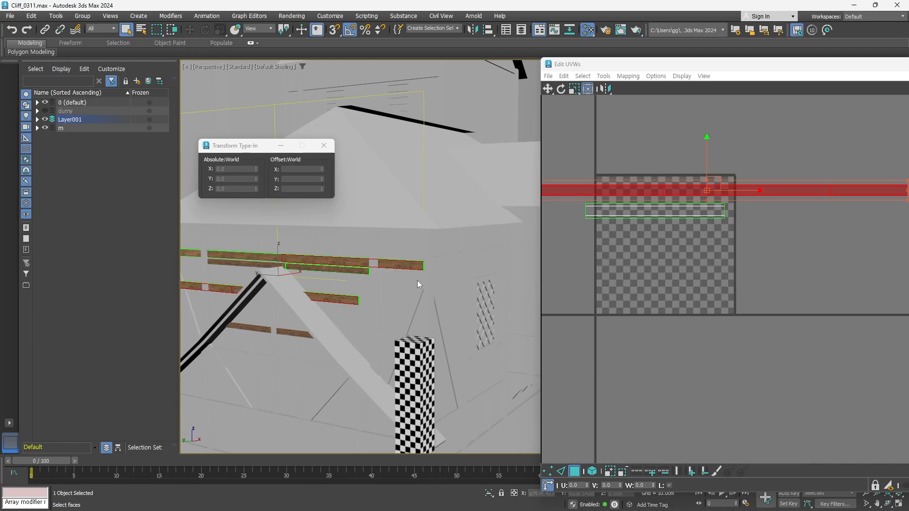
- Select all of the beams' UV strips in the UV editor and convert the object to Editable Poly
scroll(678, 196, down, 4)
click(729, 236)
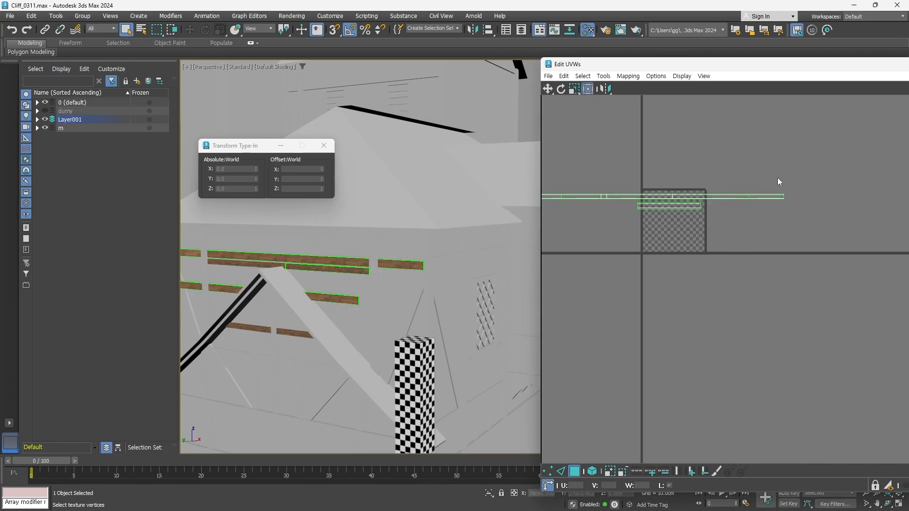
drag(792, 170, 527, 248)
right_click(377, 257)
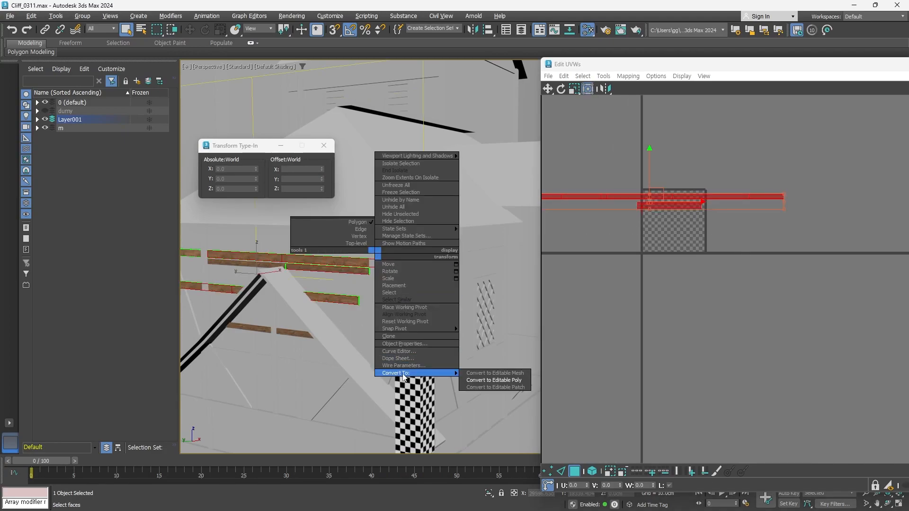
click(491, 380)
- Display edged faces and select the two short beams on the side wall plus the long beam along its base
scroll(482, 256, down, 5)
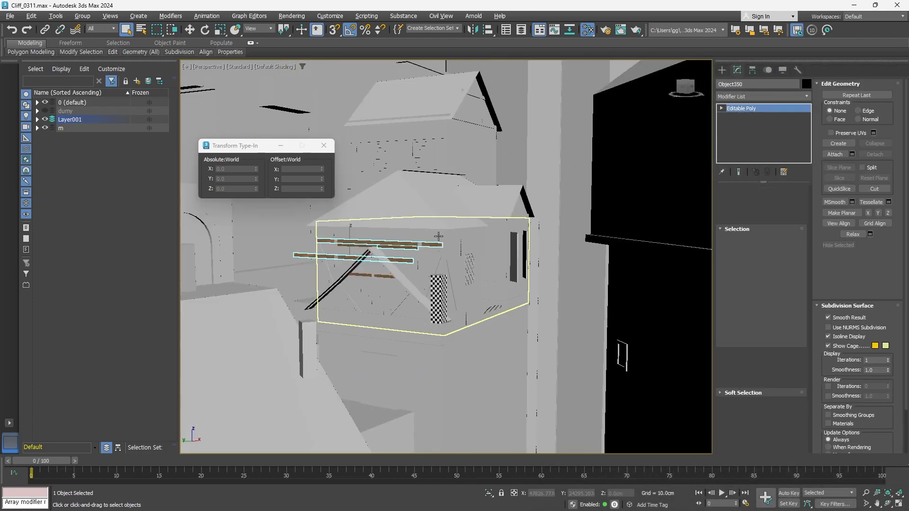
scroll(439, 249, up, 8)
key(F4)
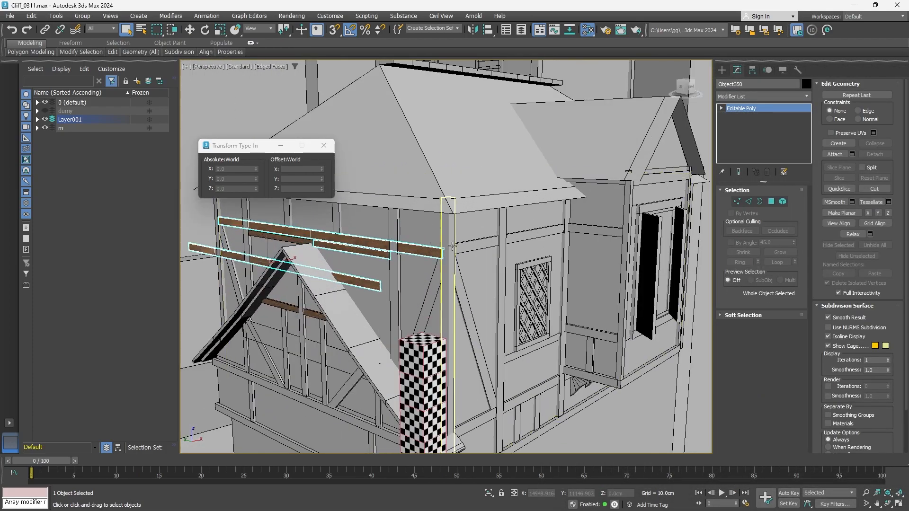
click(474, 245)
middle_drag(503, 360, 507, 328)
ctrl+click(476, 391)
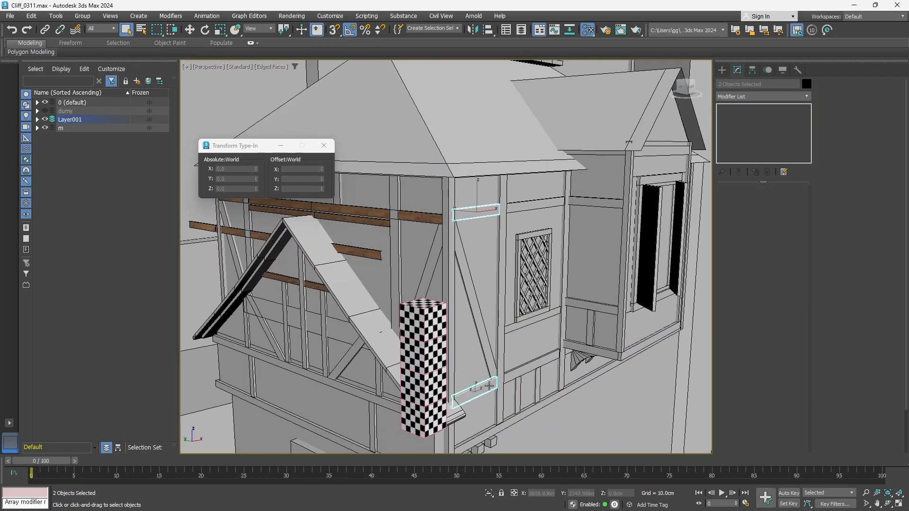
ctrl+click(519, 415)
middle_drag(519, 415, 526, 336)
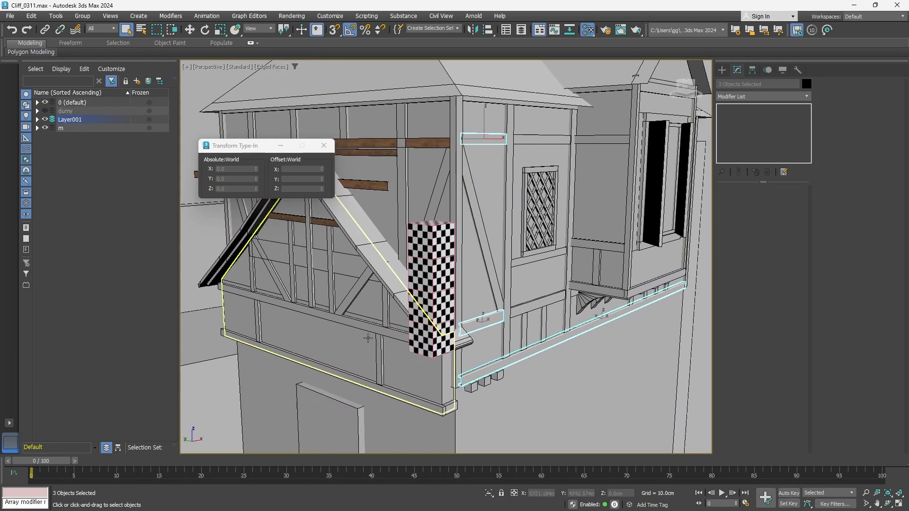
- Select the two long horizontal front beams and the long side beam, and apply the wood plank material to them
click(384, 352)
ctrl+click(494, 372)
ctrl+click(412, 399)
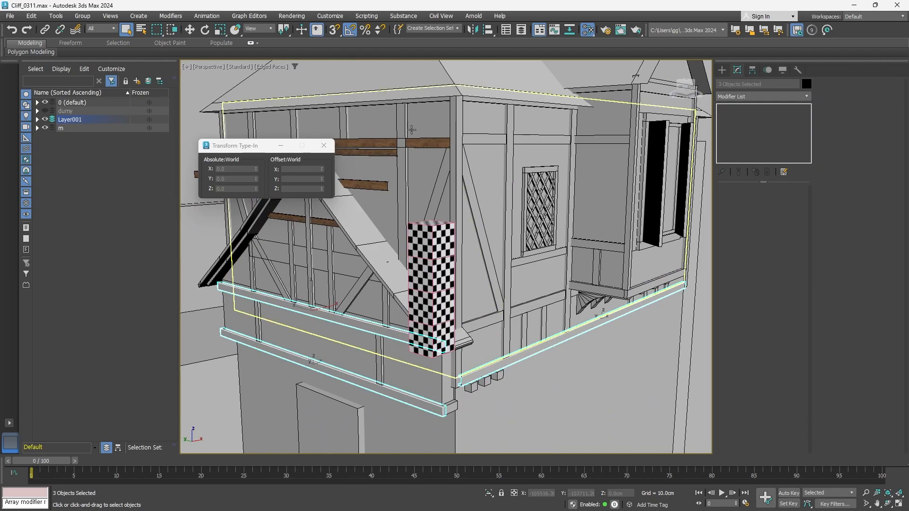
alt+middle_drag(370, 200, 424, 198)
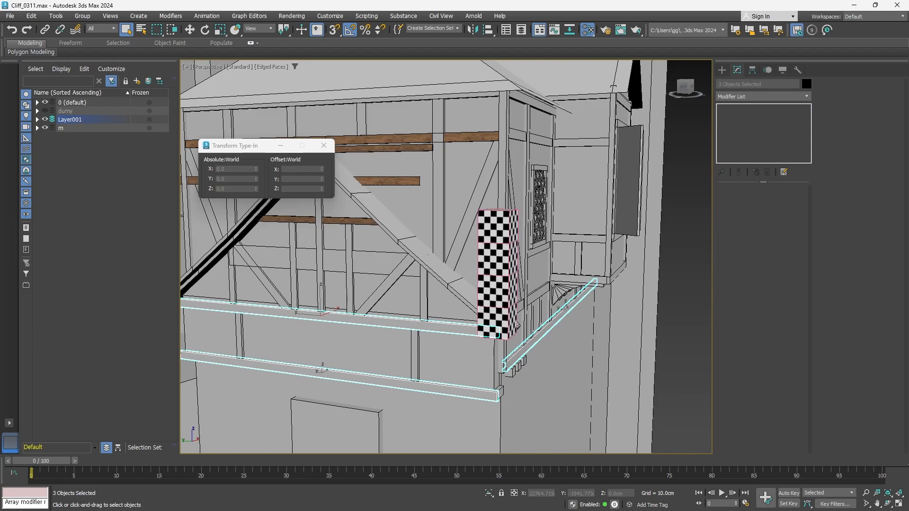
middle_drag(270, 326, 290, 275)
scroll(291, 276, up, 4)
- Select the upper of the two long front beams and reset its scale with Reset XForm
click(383, 275)
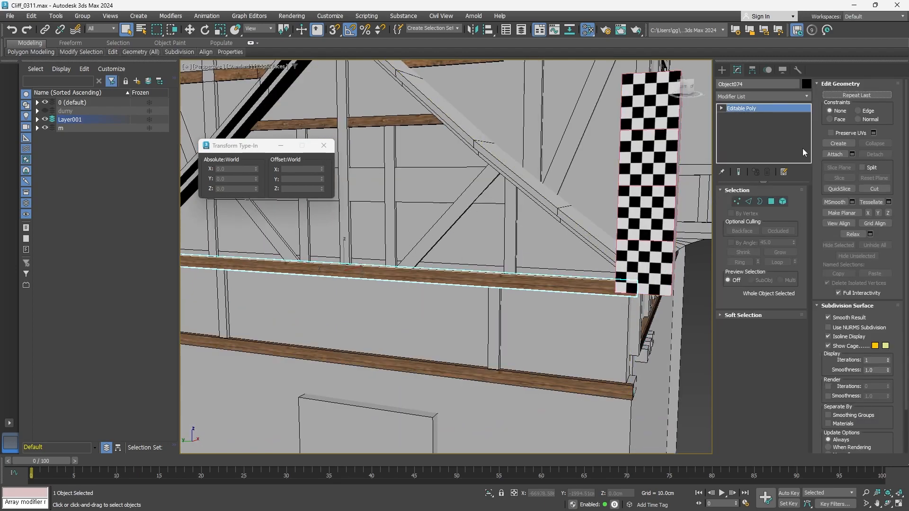
click(769, 96)
click(769, 95)
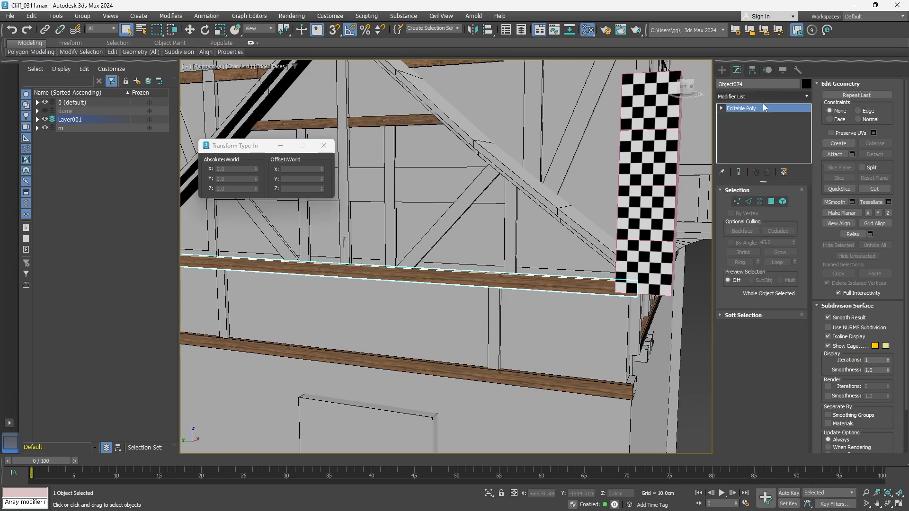
key(r)
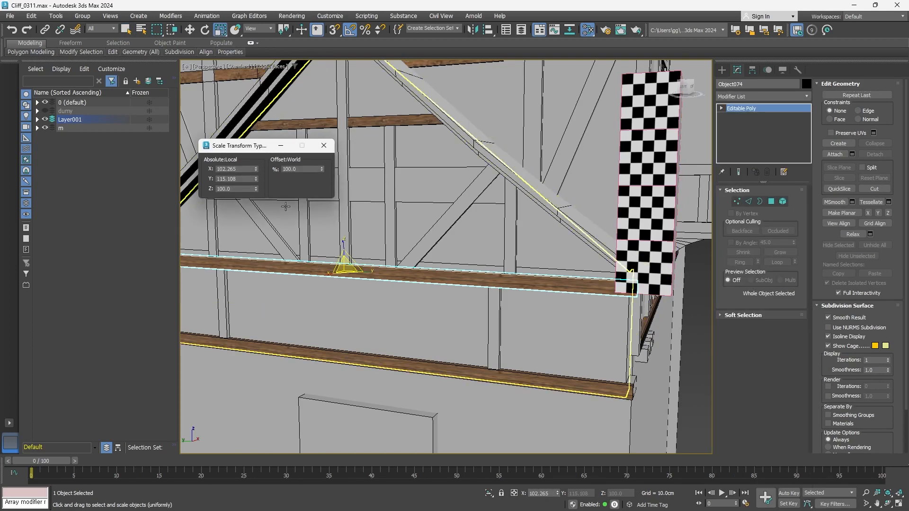
click(797, 69)
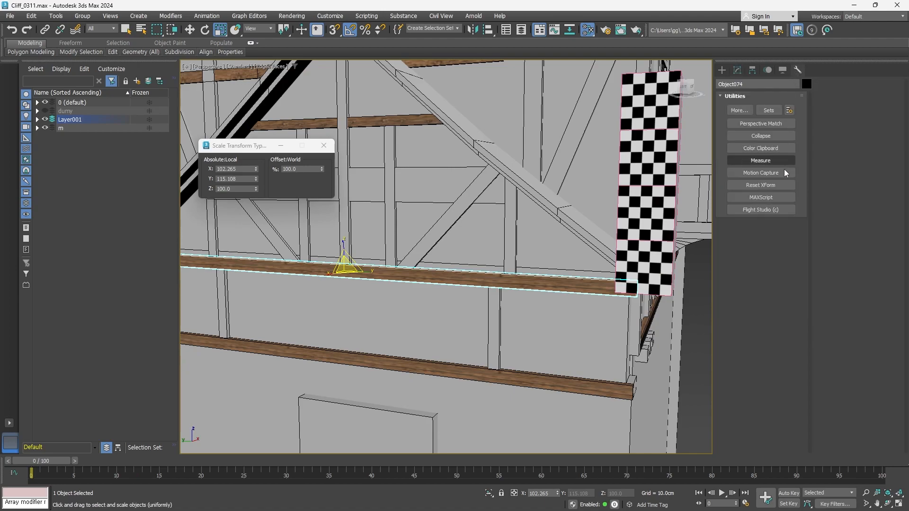
click(760, 185)
click(763, 241)
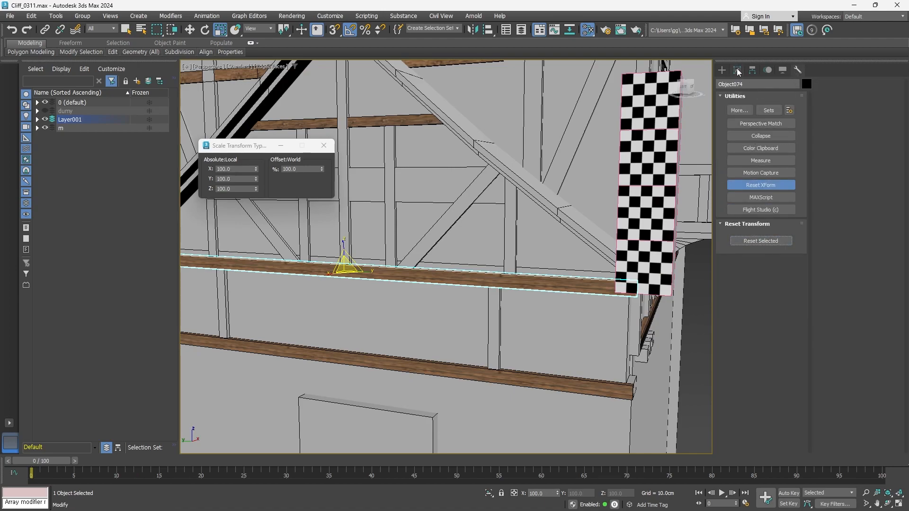
- Convert the upper long front beam to Editable Poly and add an Unwrap UVW modifier
right_click(361, 221)
click(462, 344)
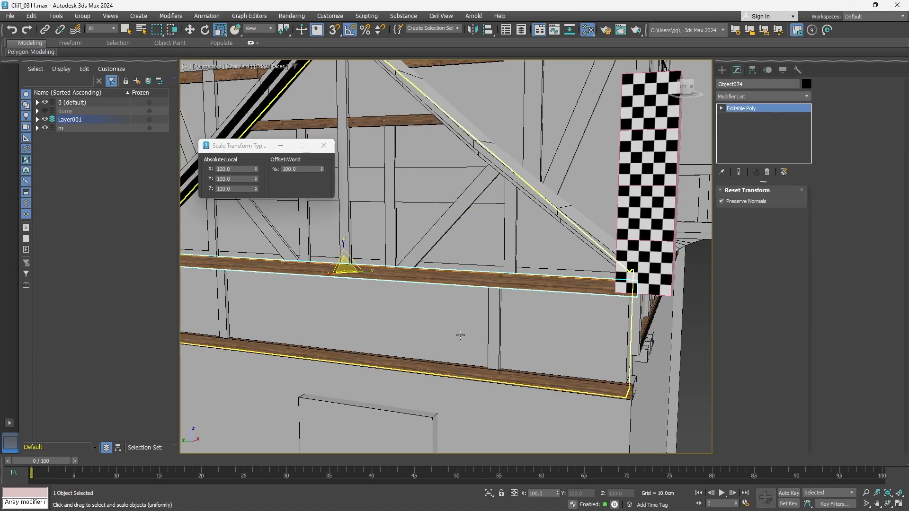
middle_drag(488, 264, 488, 257)
click(770, 97)
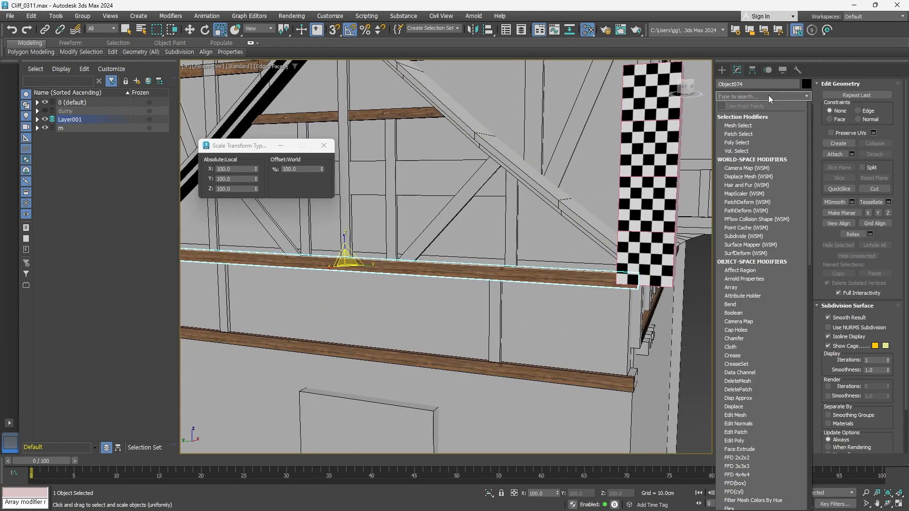
text(u)
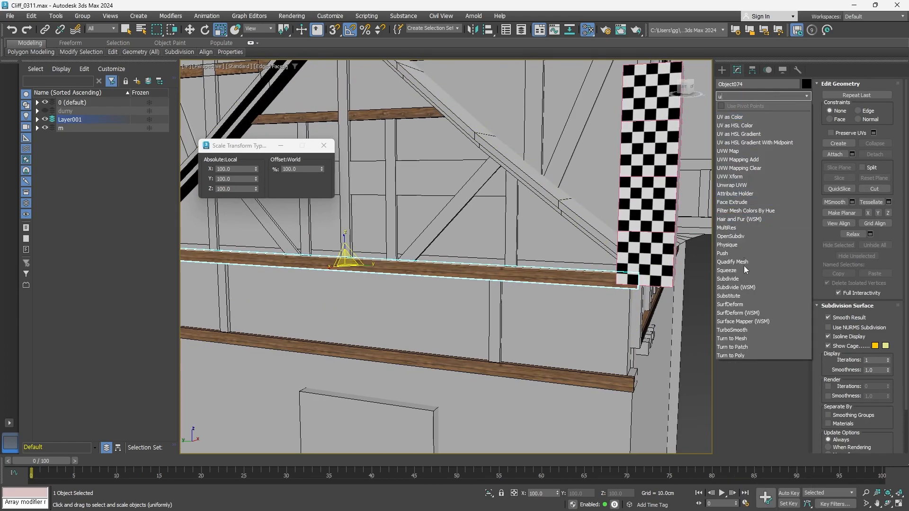
click(742, 186)
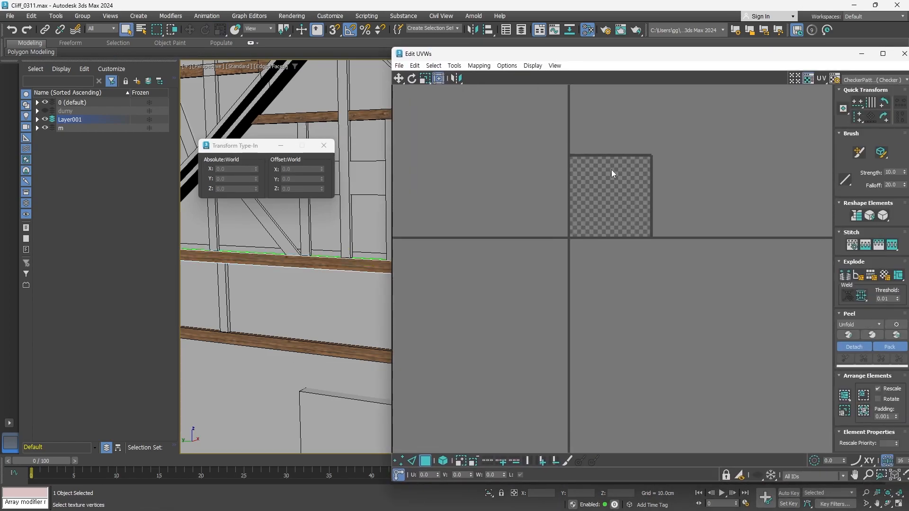
- Relax the beam's UVs with the Relax tool set to Relax By Polygon Angles
scroll(612, 170, down, 8)
right_click(510, 196)
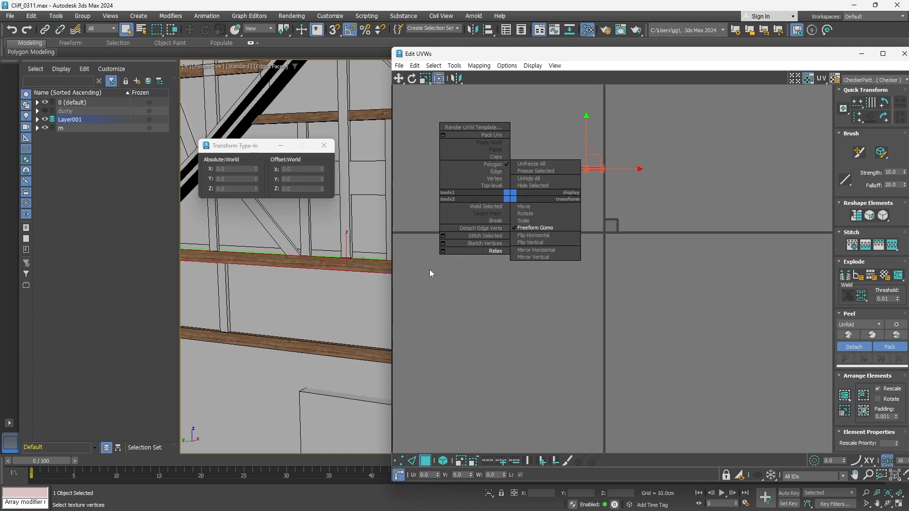
click(441, 251)
click(135, 234)
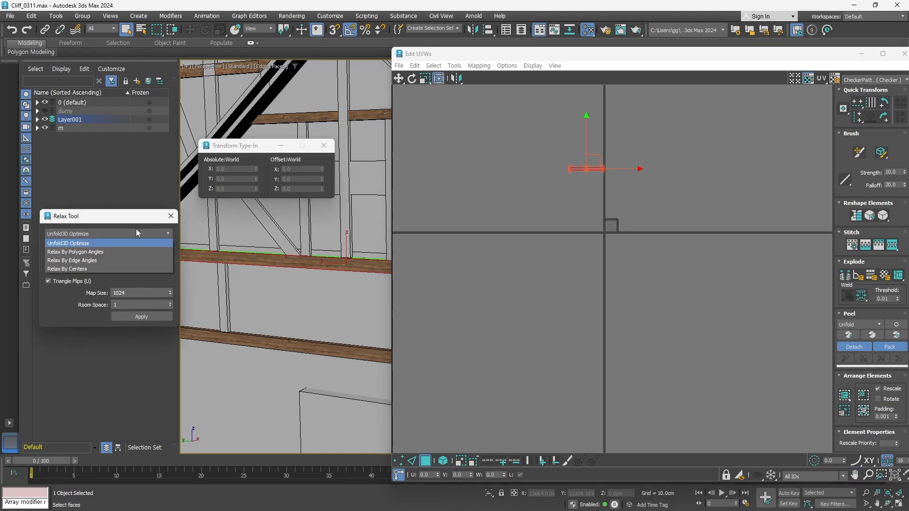
click(88, 258)
click(141, 293)
scroll(570, 219, up, 8)
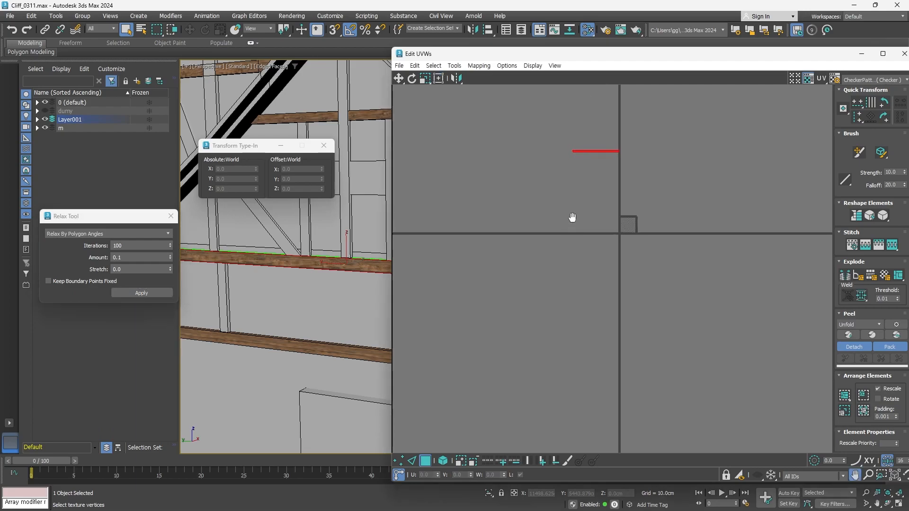
- Move the relaxed UV strip onto the upper part of the texture tile, scale it down slightly and adjust its horizontal position
middle_drag(607, 147, 543, 217)
drag(556, 132, 676, 327)
scroll(768, 326, up, 4)
scroll(768, 323, down, 2)
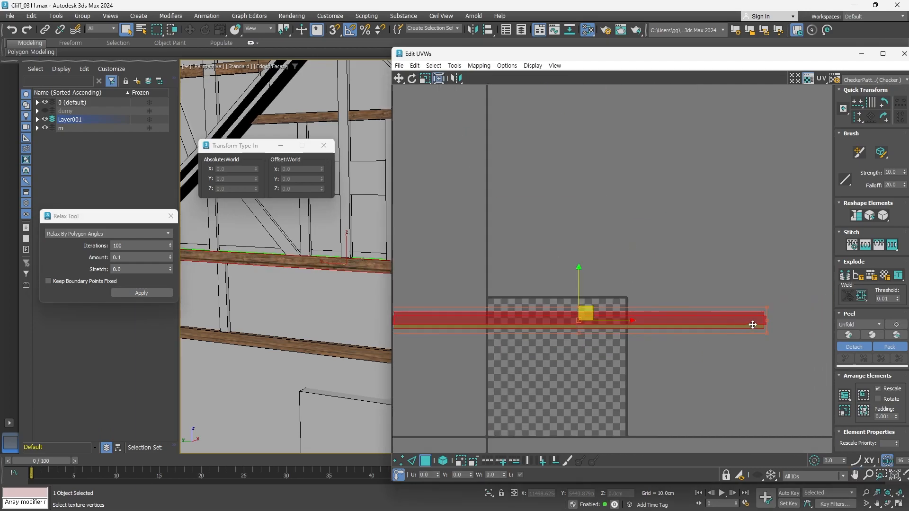
ctrl+drag(767, 309, 714, 332)
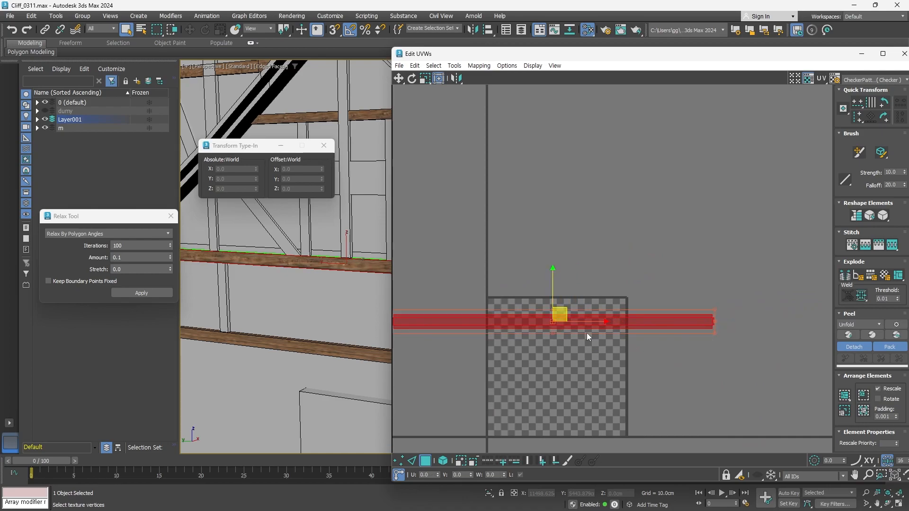
drag(578, 320, 672, 318)
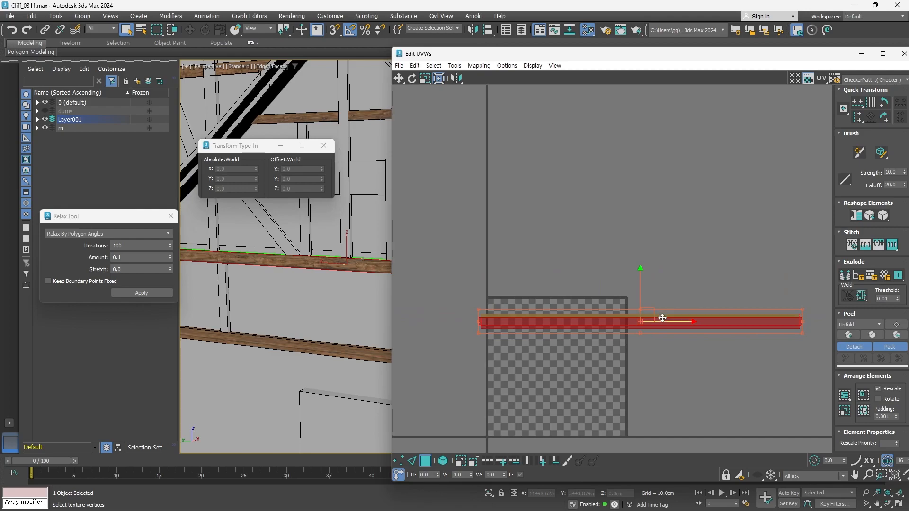
mouse_move(640, 298)
mouse_down()
mouse_move(641, 261)
mouse_move(643, 296)
mouse_up()
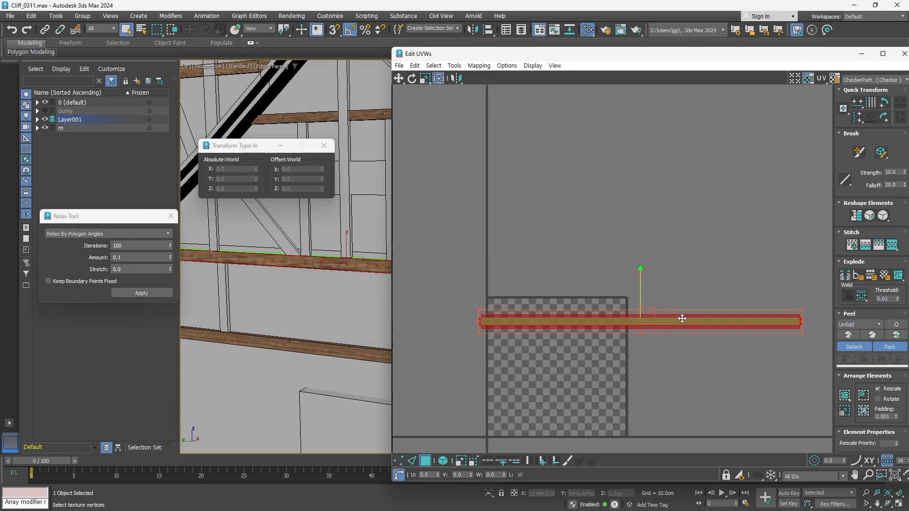
drag(682, 319, 616, 321)
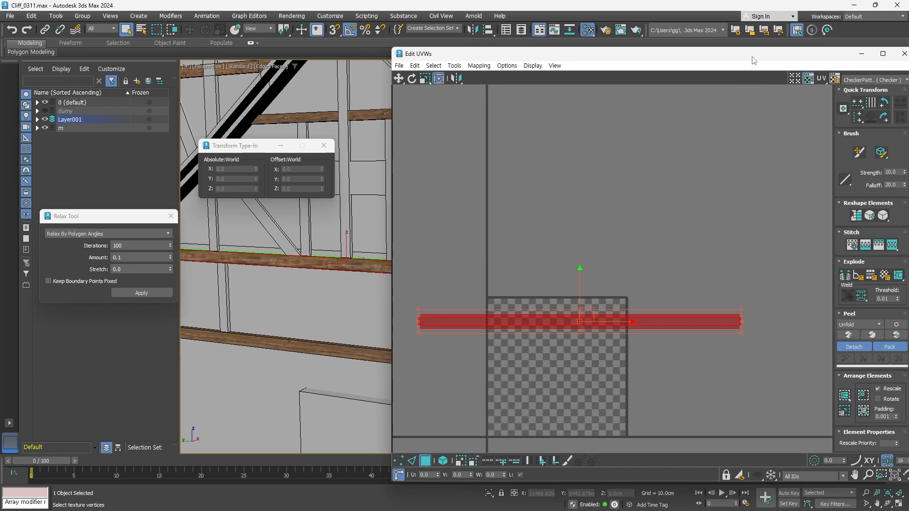
- Close the UV editor and convert the beam to Editable Poly
click(904, 53)
right_click(399, 247)
mouse_move(417, 367)
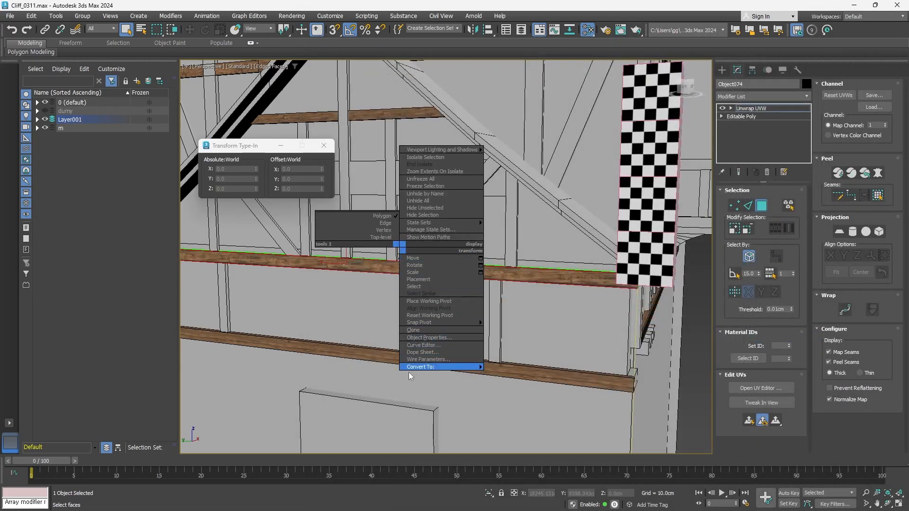
click(519, 374)
scroll(483, 250, down, 3)
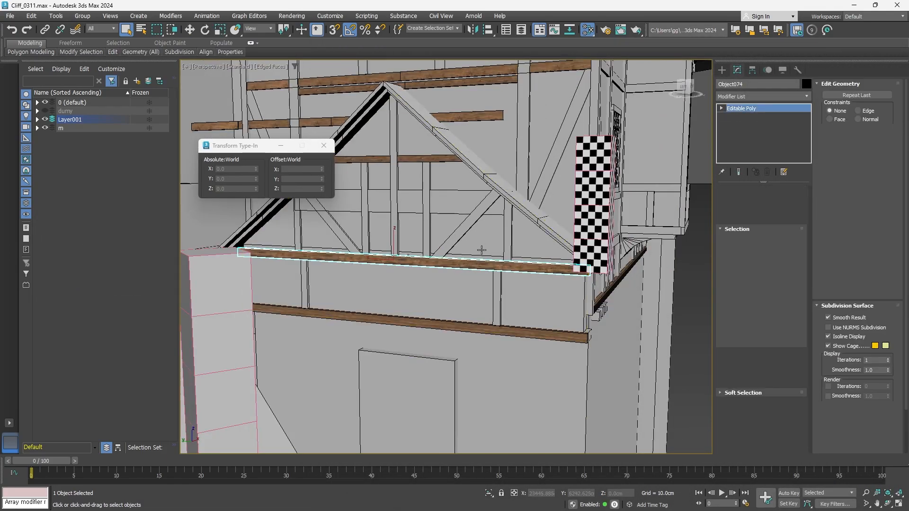
- Turn off edged faces and add the group of upper horizontal front beams to the selection
alt+middle_drag(483, 250, 472, 253)
key(F4)
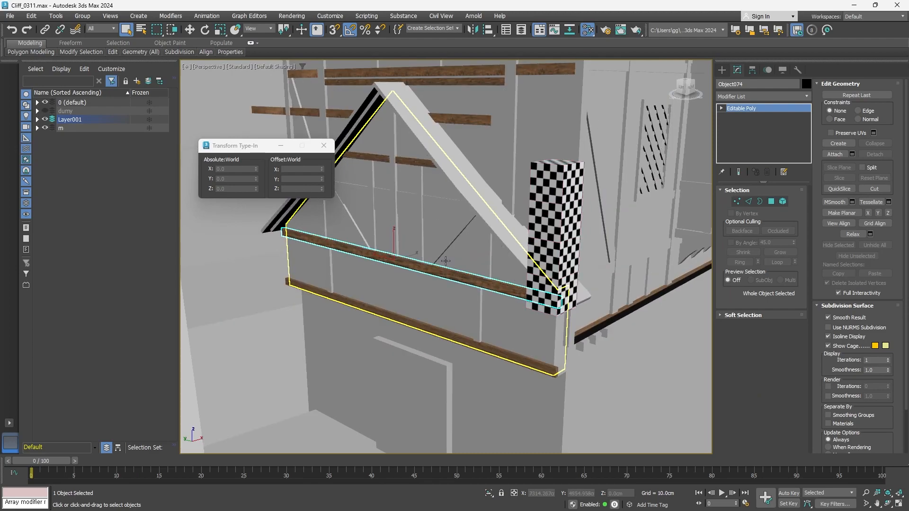
mouse_move(441, 250)
middle_down()
mouse_move(459, 269)
mouse_move(455, 234)
middle_up()
ctrl+click(483, 92)
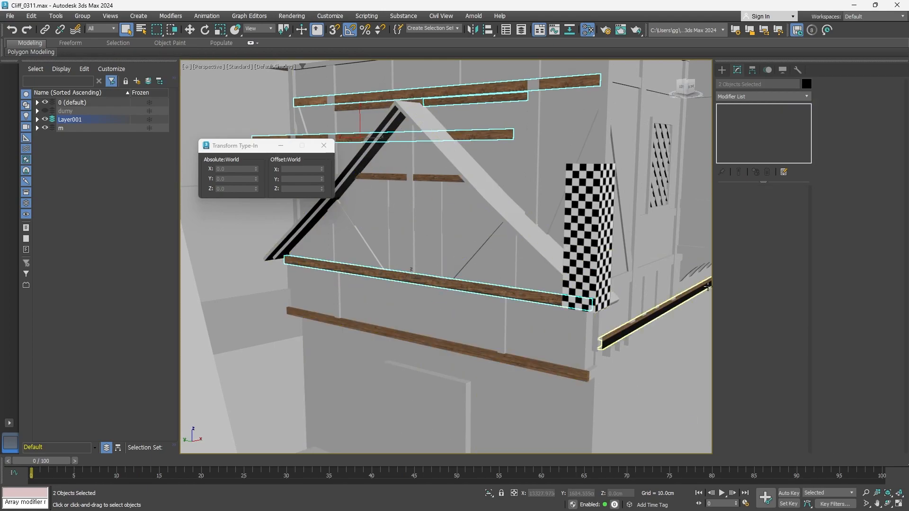
alt+middle_drag(592, 284, 580, 59)
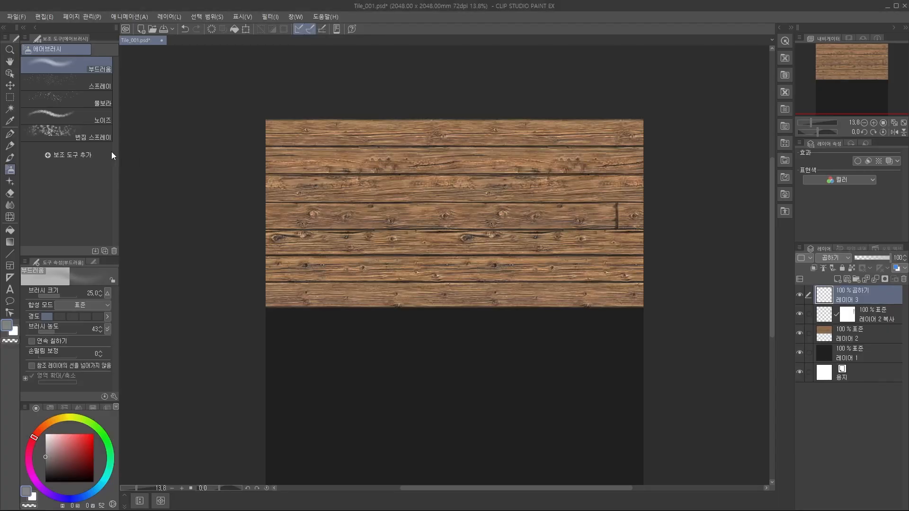
- In Clip Studio Paint, undo a drag across the Tile_001 planks and draw a selection around the whole wood plank area
mouse_move(266, 120)
mouse_down()
mouse_move(351, 154)
mouse_move(493, 155)
mouse_up()
key(ctrl+z)
key(m)
drag(254, 106, 655, 345)
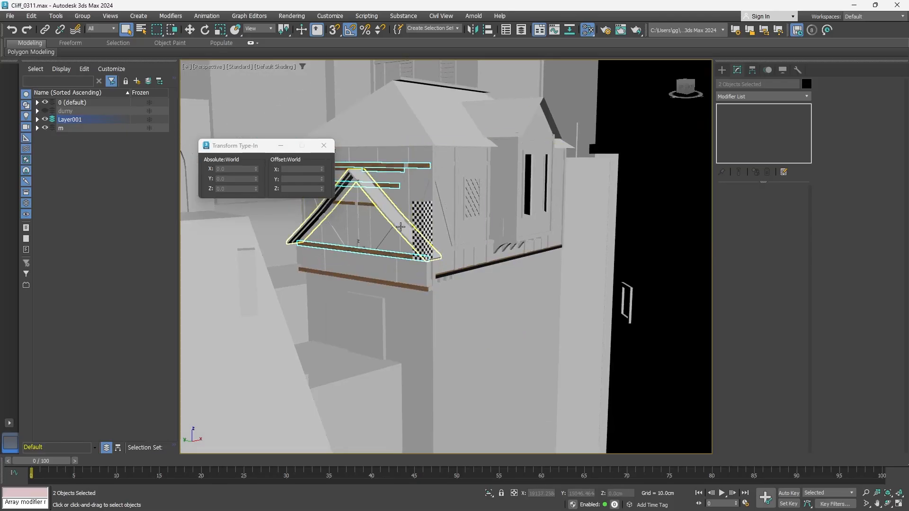
- Back in 3ds Max, display edged faces and select the short horizontal beam inside the front gable
alt+middle_drag(401, 227, 438, 262)
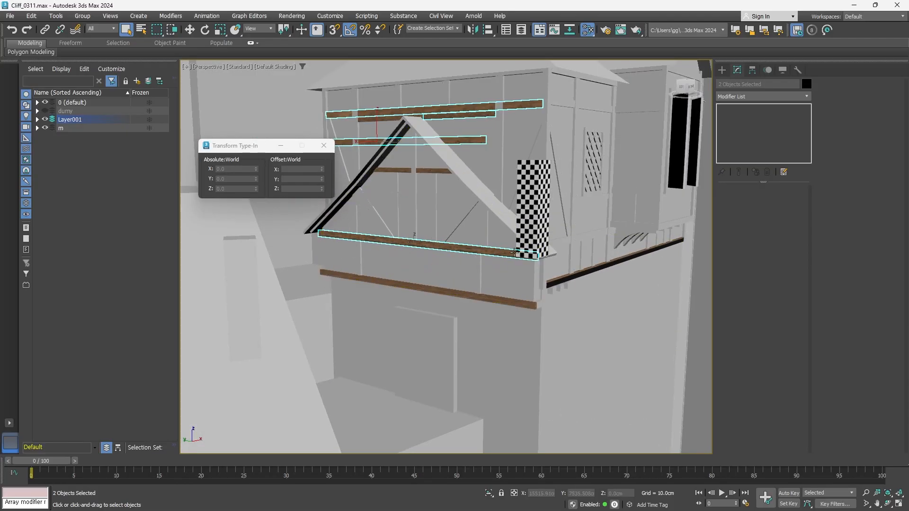
alt+middle_drag(569, 284, 490, 288)
scroll(486, 259, up, 5)
key(F4)
click(411, 151)
middle_drag(402, 179, 457, 201)
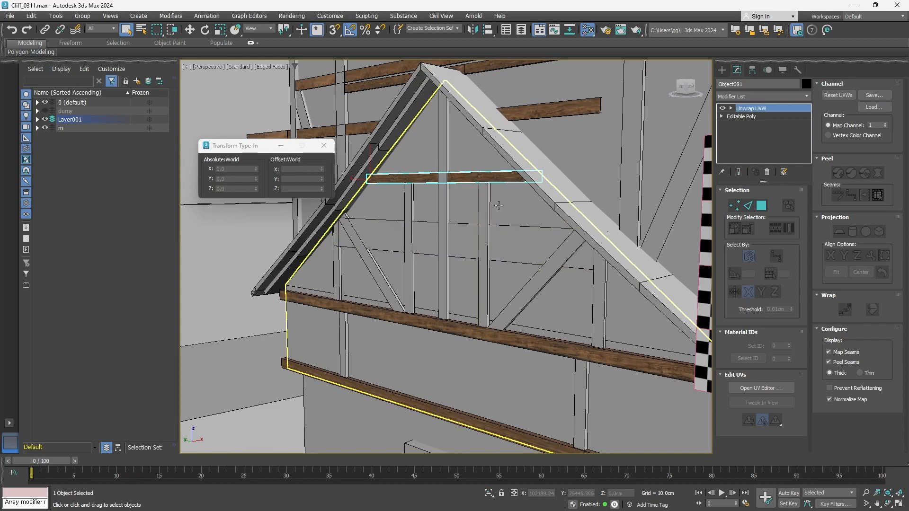
- Select the lattice of the side window, followed by the vertical timber post beside the window
middle_drag(471, 209, 472, 209)
scroll(472, 208, down, 5)
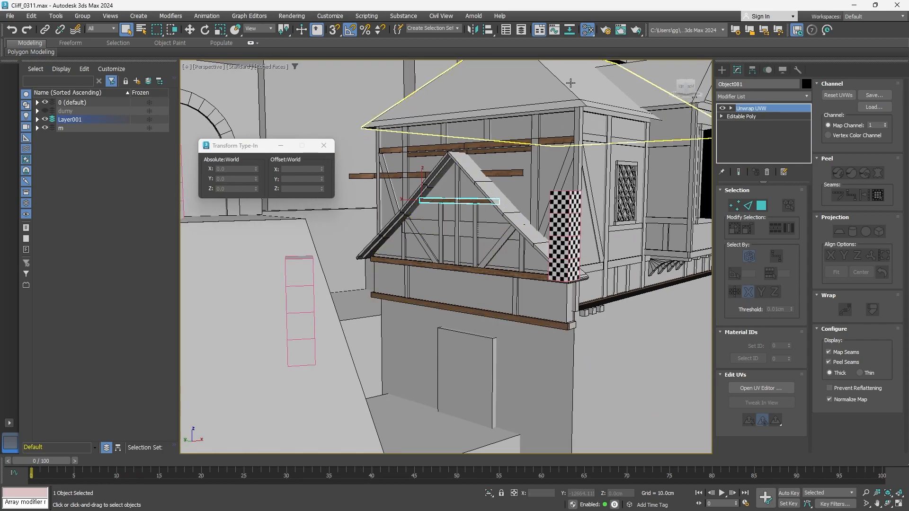
middle_drag(503, 241, 467, 241)
scroll(499, 202, up, 8)
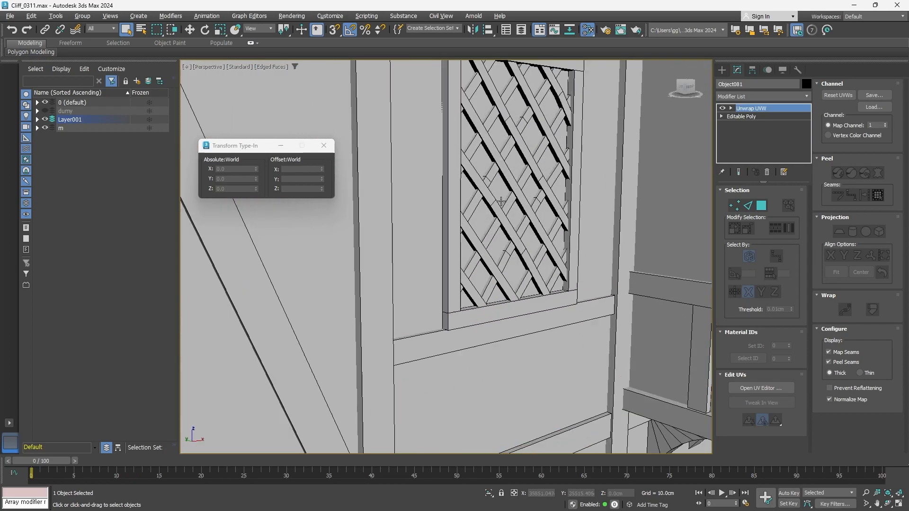
click(511, 183)
scroll(518, 191, down, 6)
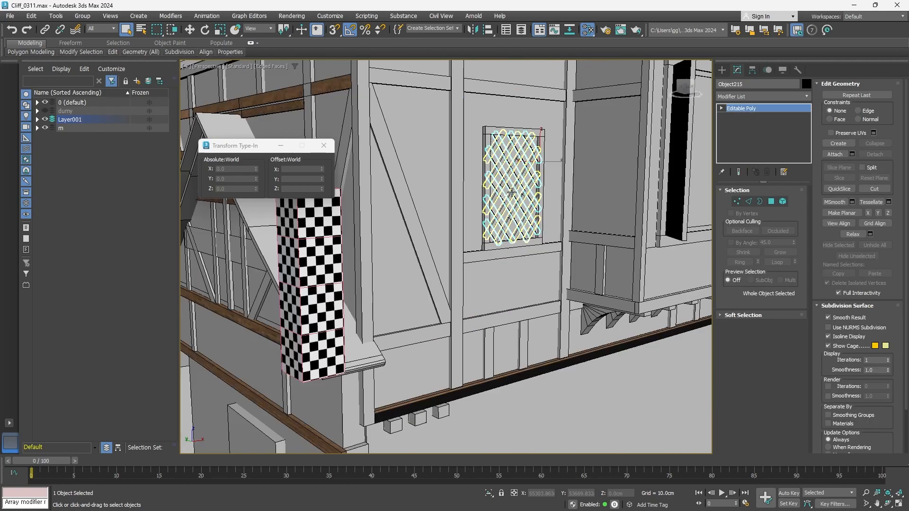
click(521, 196)
click(495, 203)
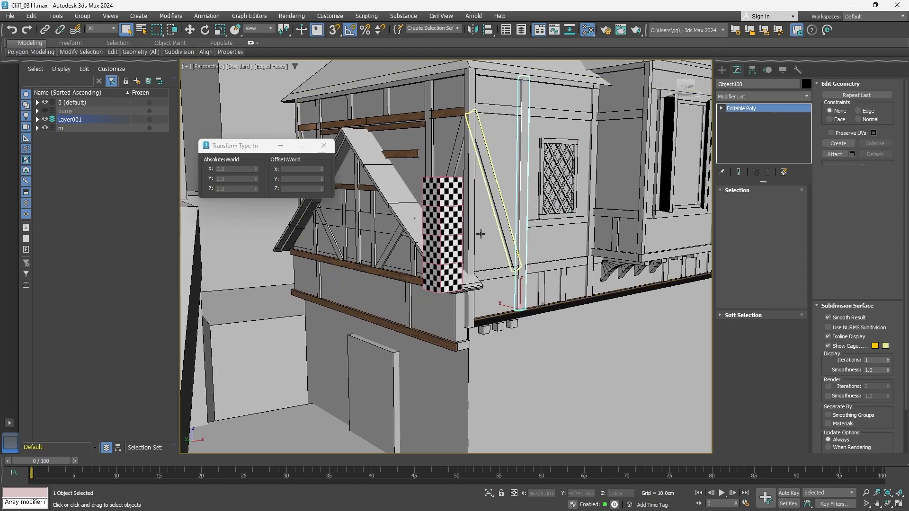
- Isolate the house's main wall box to inspect it, and exit isolation
click(491, 218)
key(alt+q)
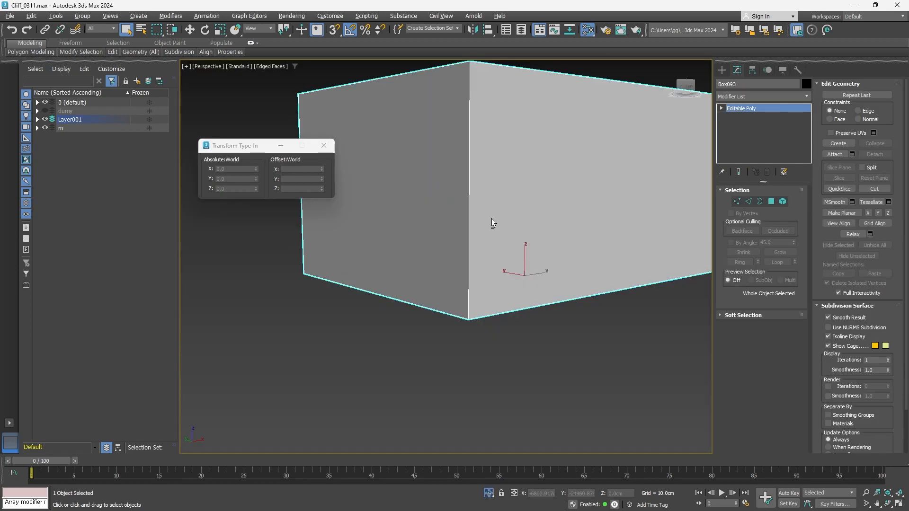
click(489, 493)
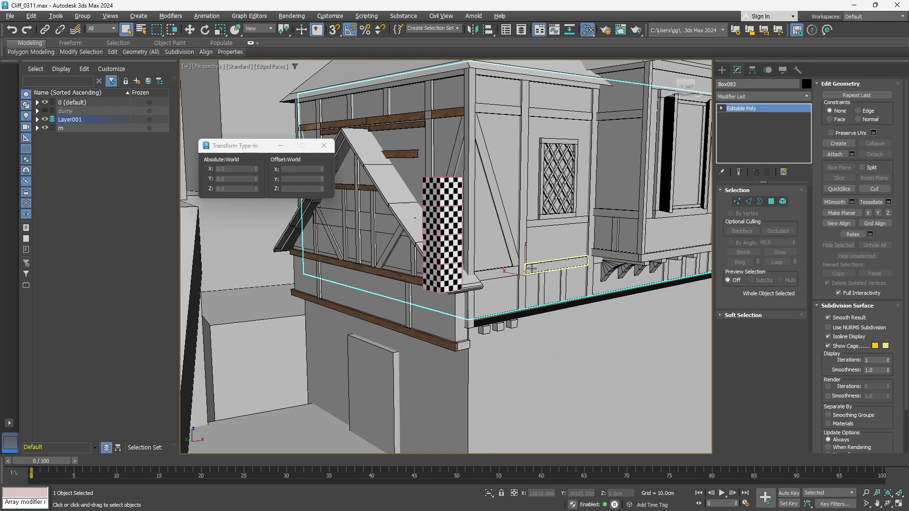
middle_drag(499, 192, 511, 216)
scroll(512, 215, up, 4)
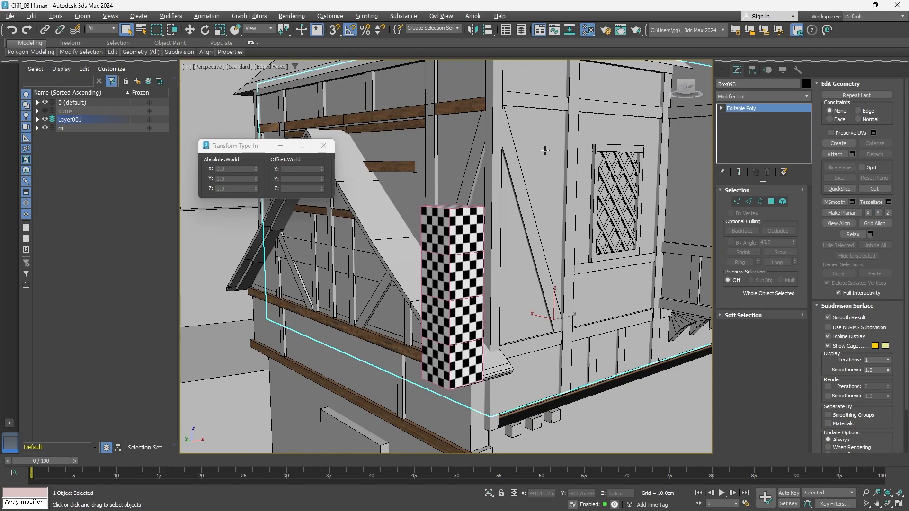
alt+middle_drag(380, 264, 450, 227)
- Select the upper horizontal front beams and examine the house and its gable from several distances and angles
click(426, 174)
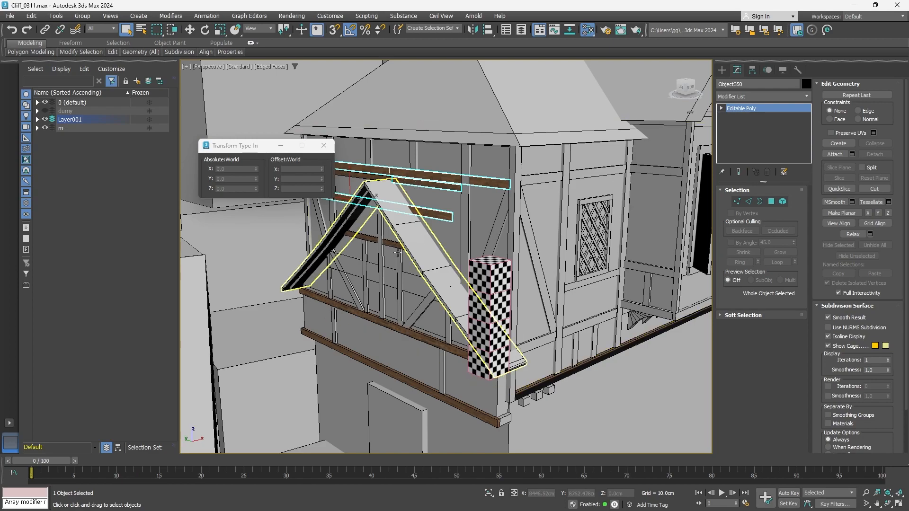
scroll(411, 234, down, 3)
scroll(410, 236, up, 2)
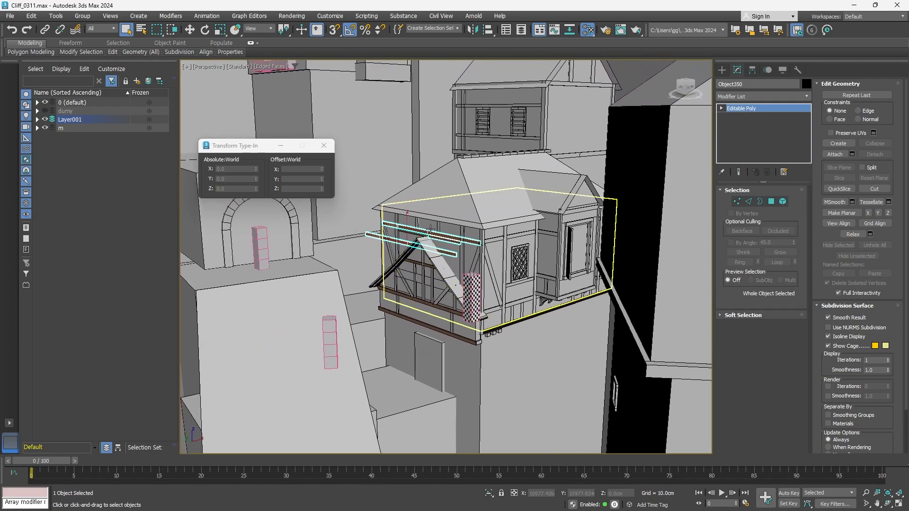
scroll(466, 247, down, 2)
scroll(471, 255, up, 4)
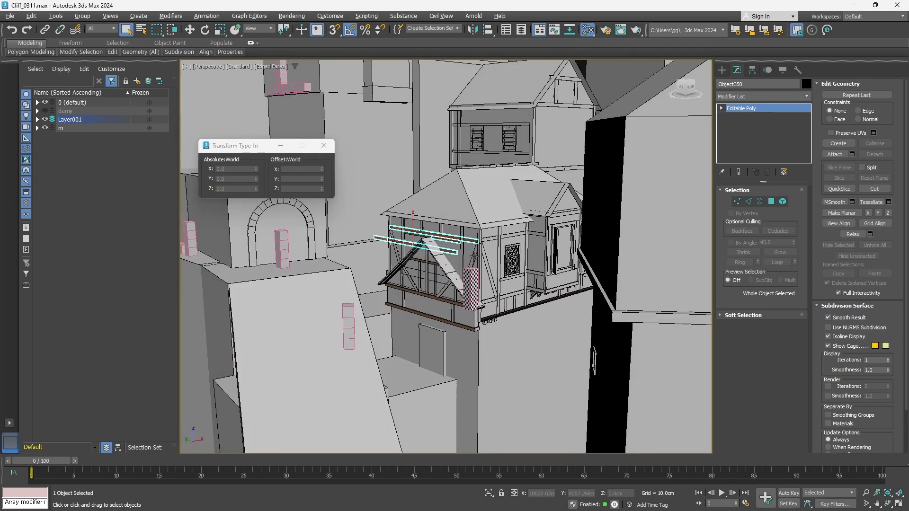
alt+middle_drag(417, 271, 398, 208)
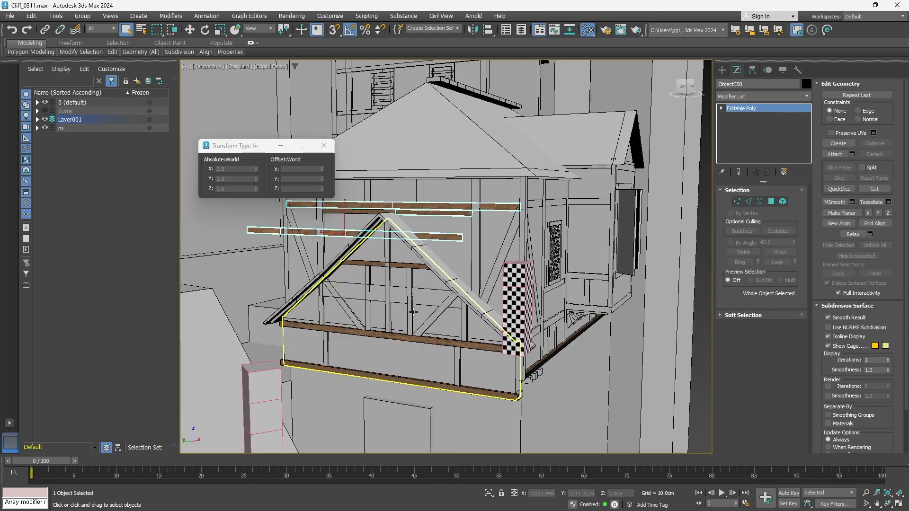
middle_drag(414, 317, 427, 292)
alt+middle_drag(433, 242, 441, 250)
scroll(442, 251, down, 6)
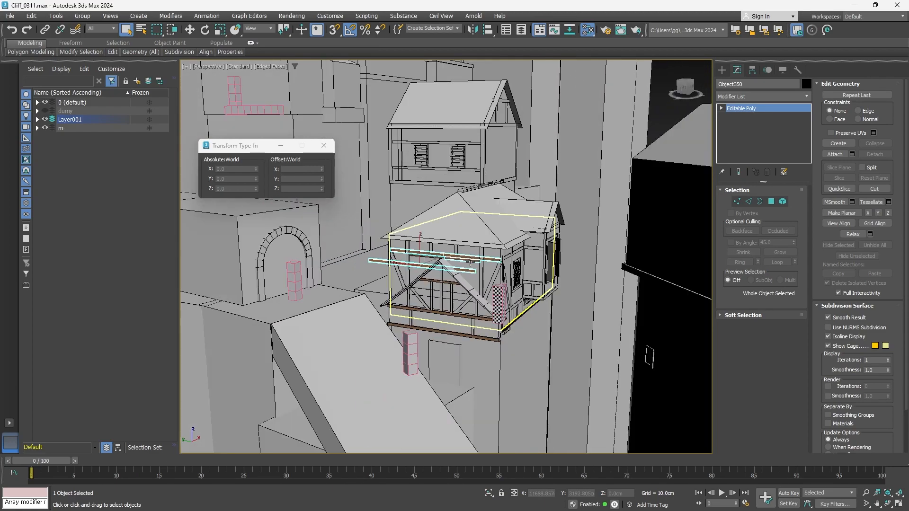
- Select the main roof of the timber-framed house and inspect it from above on the dormer side
click(419, 202)
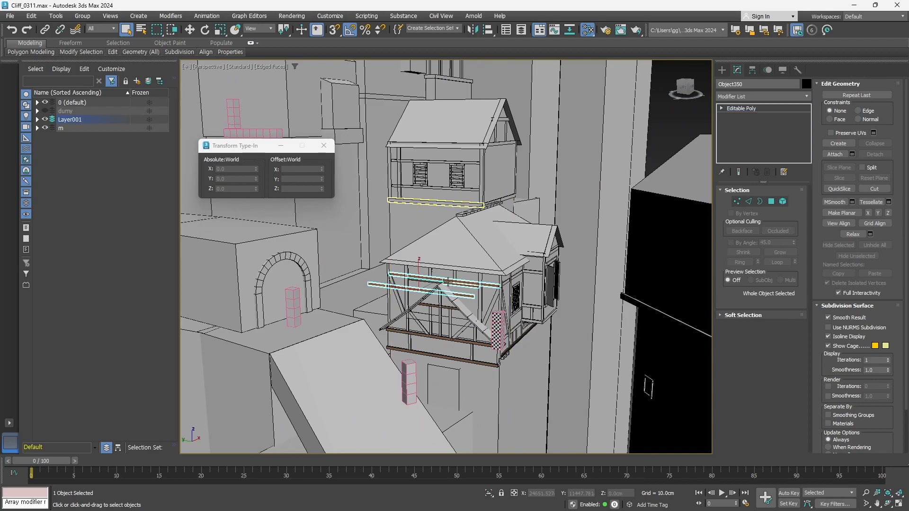
click(446, 328)
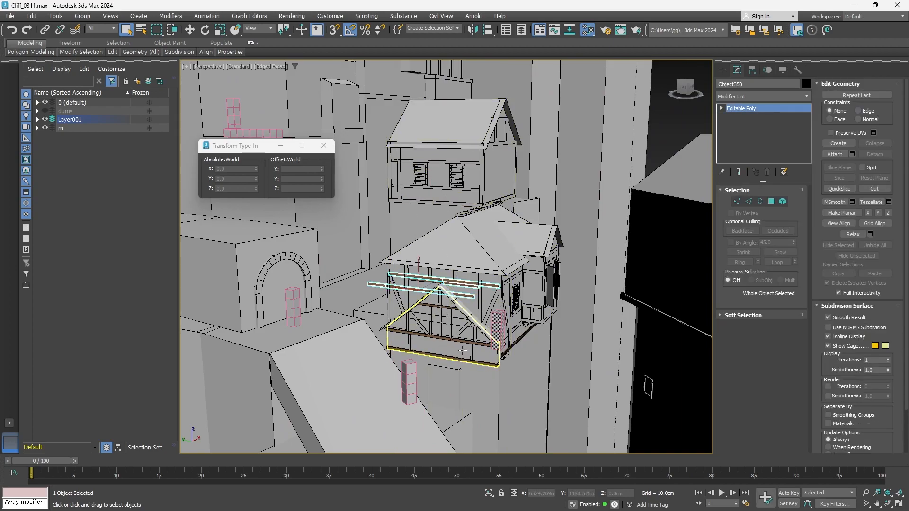
click(513, 241)
alt+middle_drag(513, 240, 462, 266)
scroll(432, 264, up, 5)
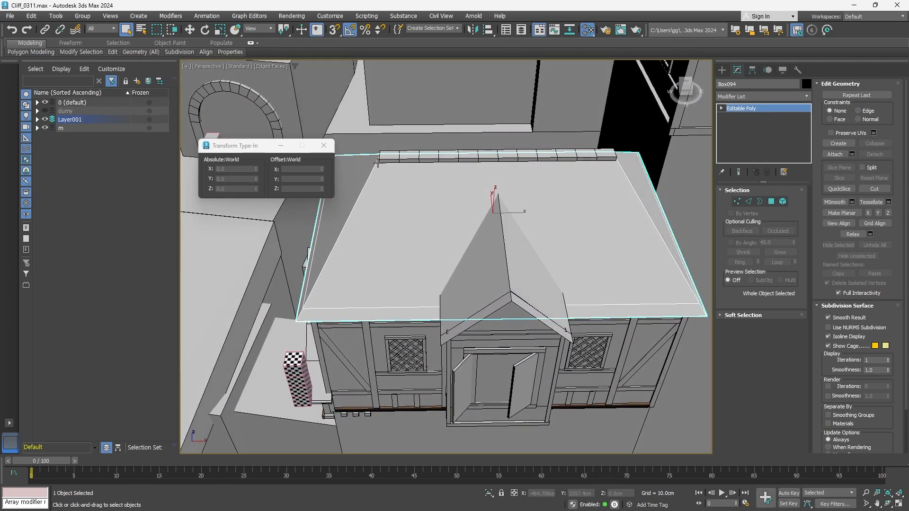
- Examine the selected main roof from above, covering its dormer side, hipped end and the side over the small gable
alt+middle_drag(394, 276, 405, 273)
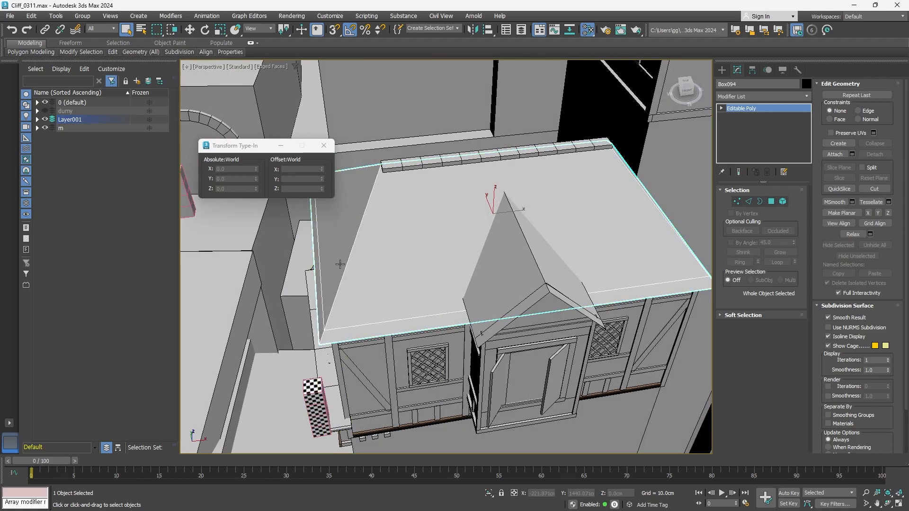
alt+middle_drag(367, 242, 379, 207)
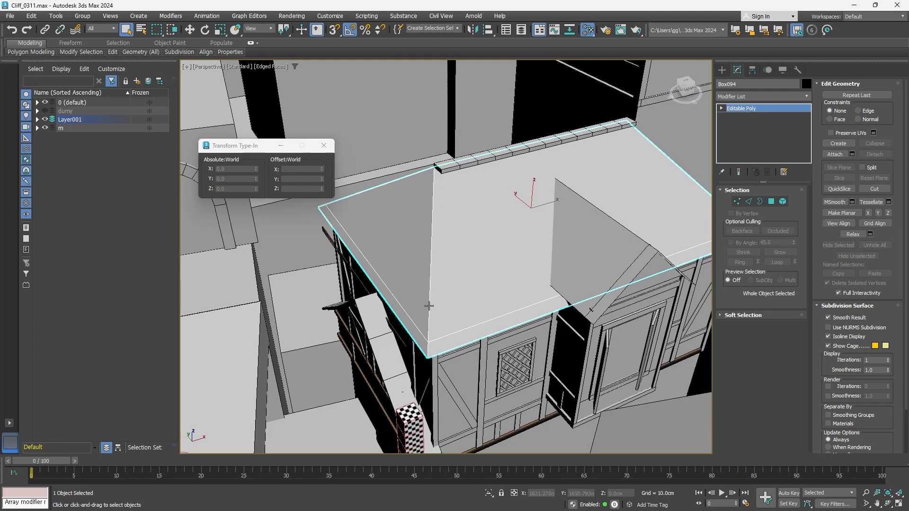
alt+middle_drag(493, 276, 387, 295)
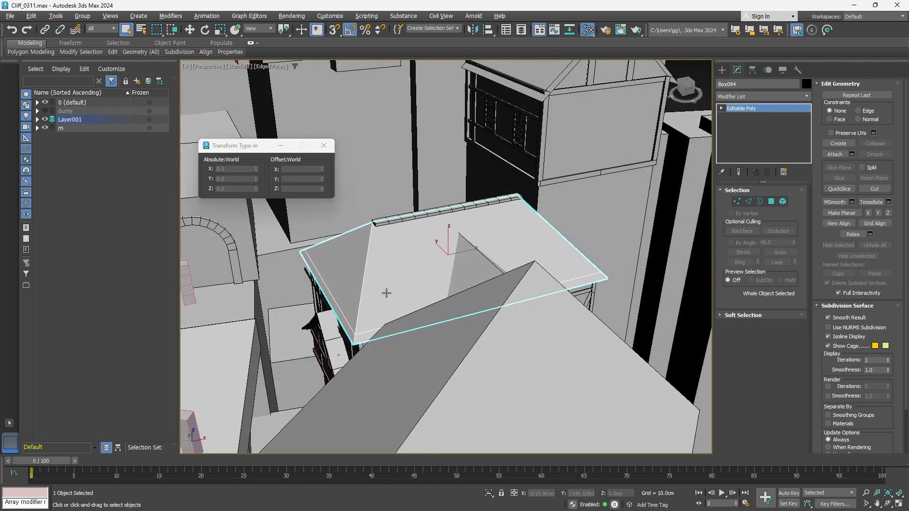
scroll(383, 277, up, 1)
alt+middle_drag(497, 245, 448, 272)
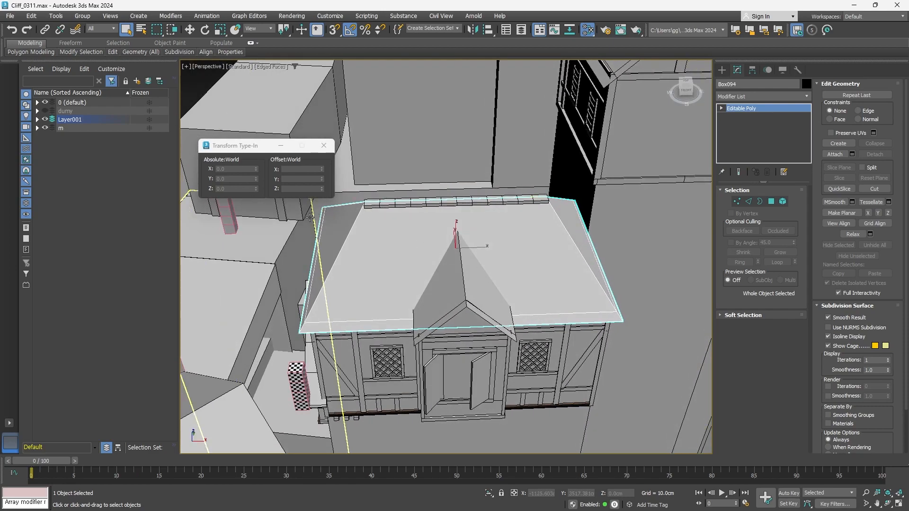
alt+middle_drag(597, 209, 320, 327)
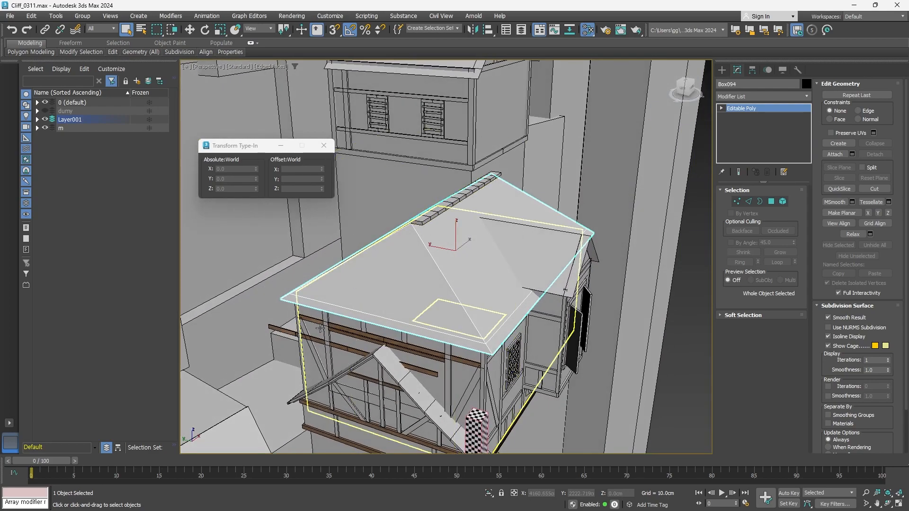
alt+middle_drag(380, 285, 303, 279)
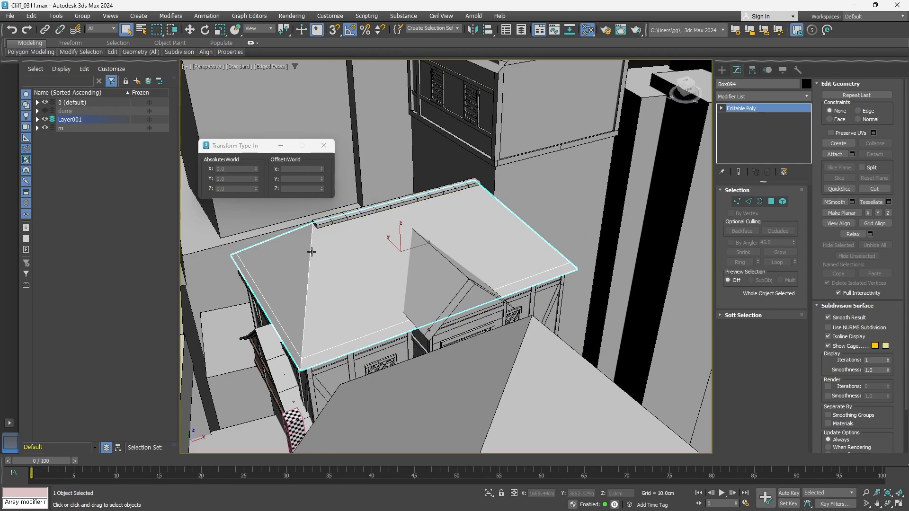
- Select the segmented ridge cap, then reselect the main roof and inspect its hip edge and eaves
click(314, 227)
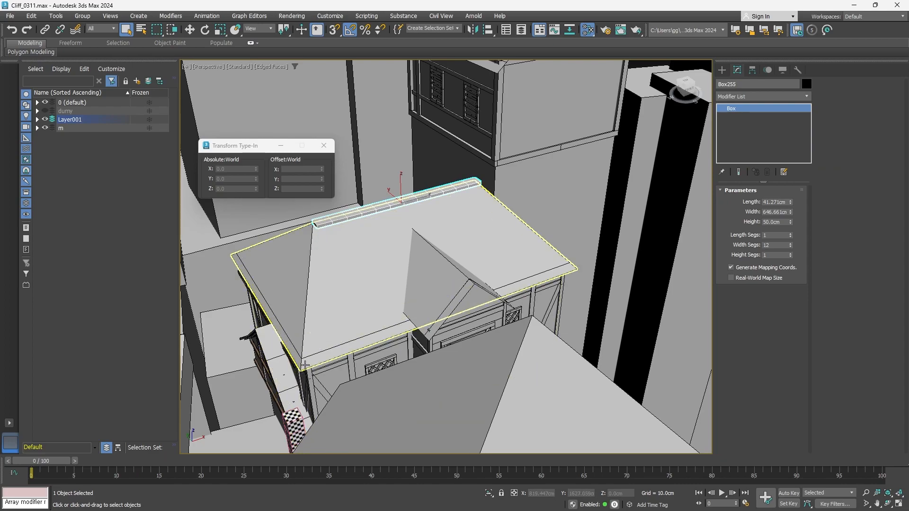
click(294, 264)
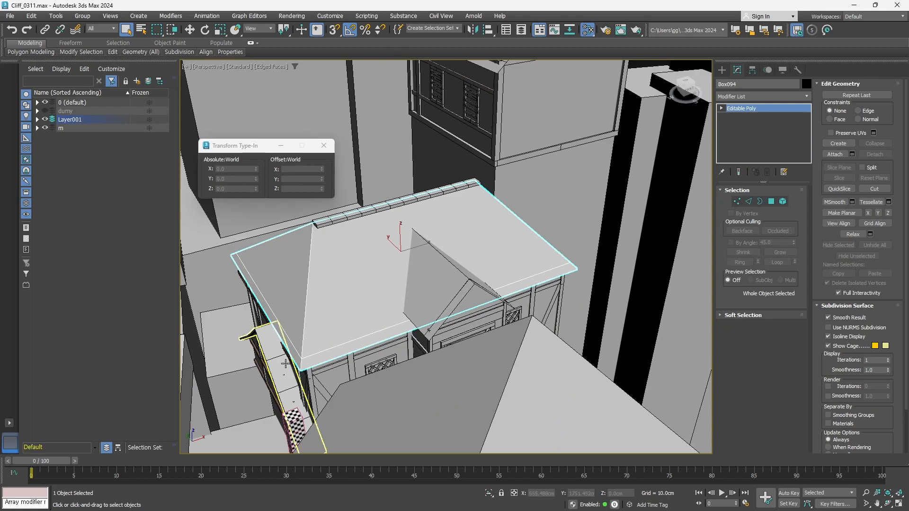
scroll(344, 271, down, 4)
mouse_move(331, 280)
alt+middle_down()
mouse_move(339, 258)
mouse_move(334, 275)
alt+middle_up()
scroll(323, 259, up, 3)
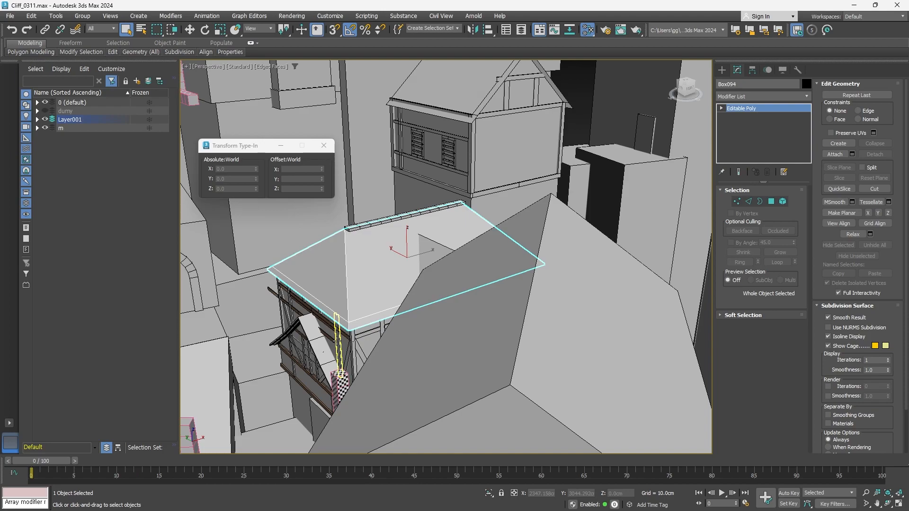
scroll(346, 227, up, 5)
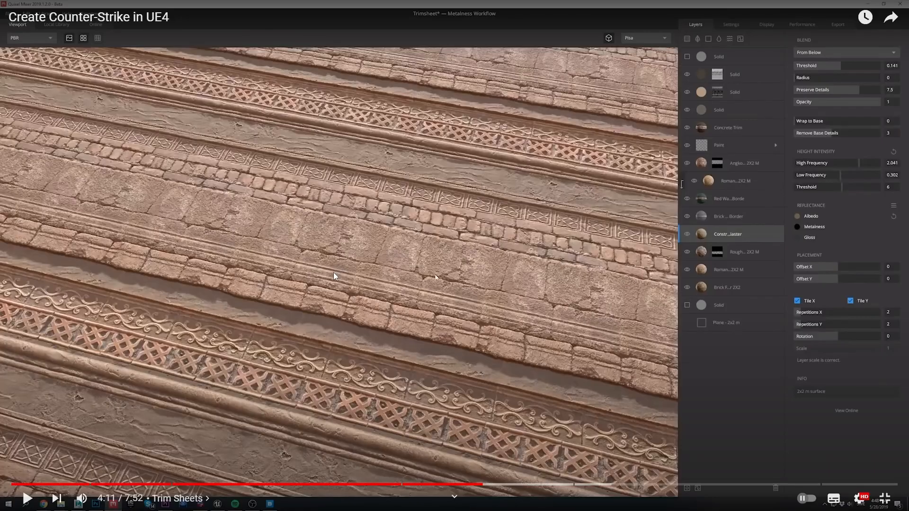
- Switch to the "Create Counter-Strike in UE4" video, skip ahead within Trim Sheets to the timber-trimmed plaster building, and pause to study it
click(333, 272)
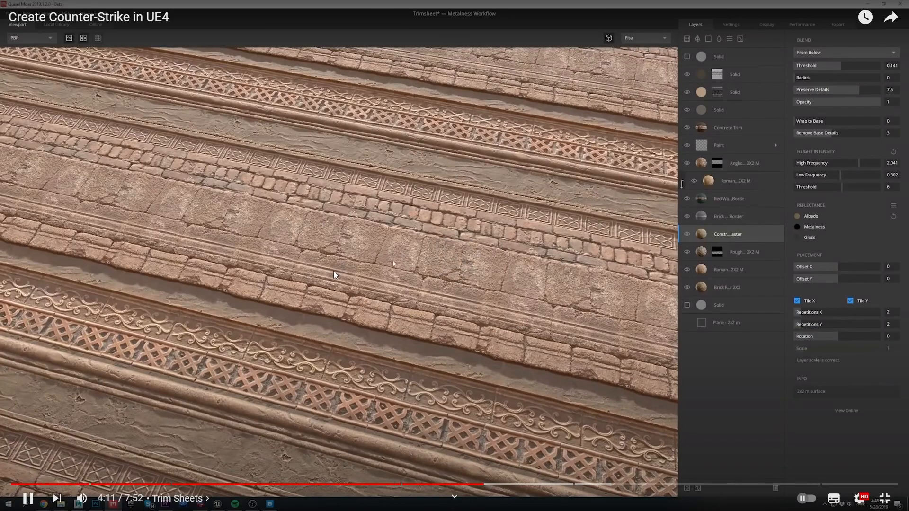
key(Right)
key(Right)
key(Right)
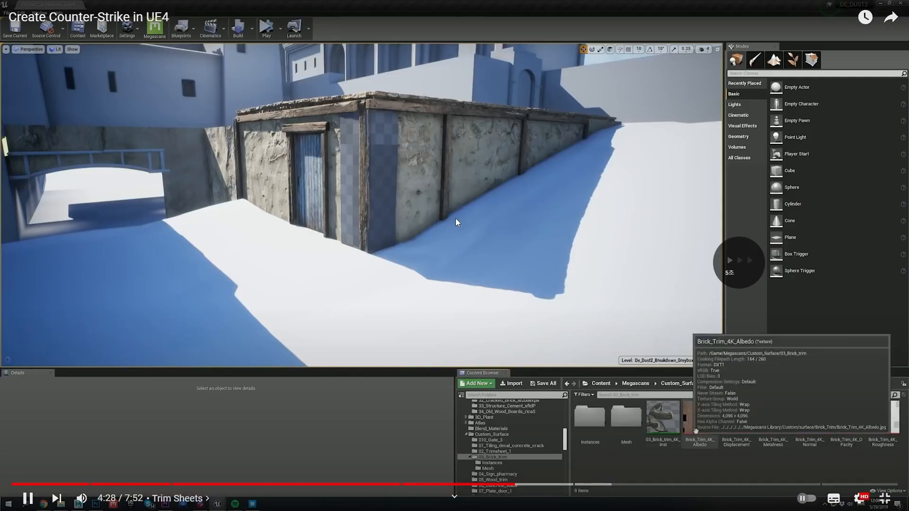
click(416, 232)
click(426, 241)
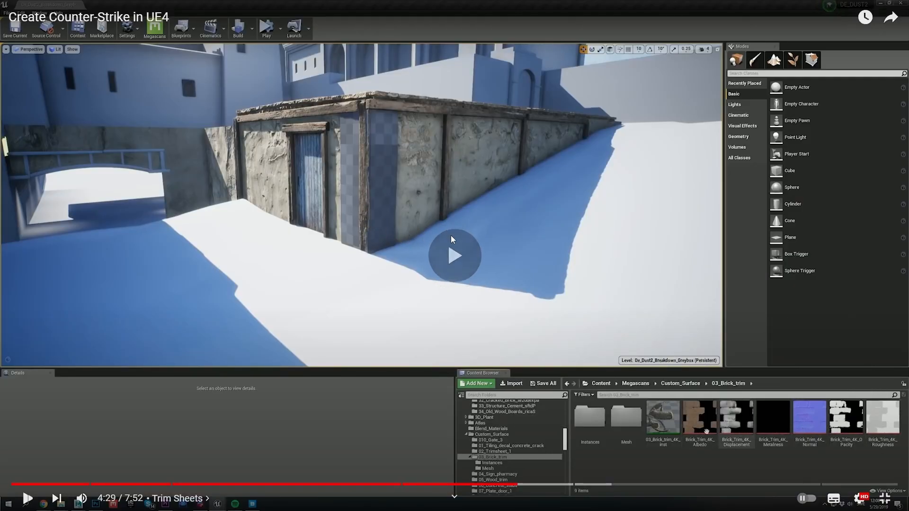
click(394, 220)
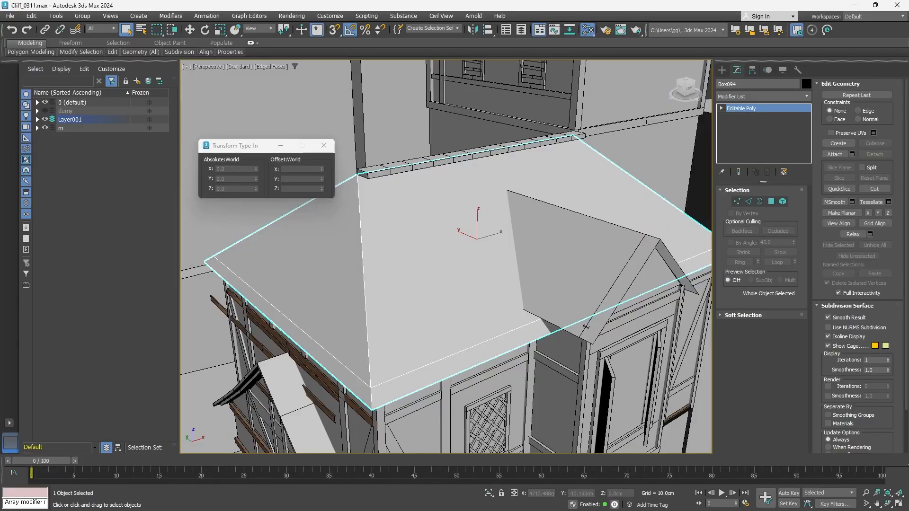
- Return to 3ds Max and select the sloped inner trim of the small gable on the house's end wall
alt+middle_drag(534, 284, 388, 246)
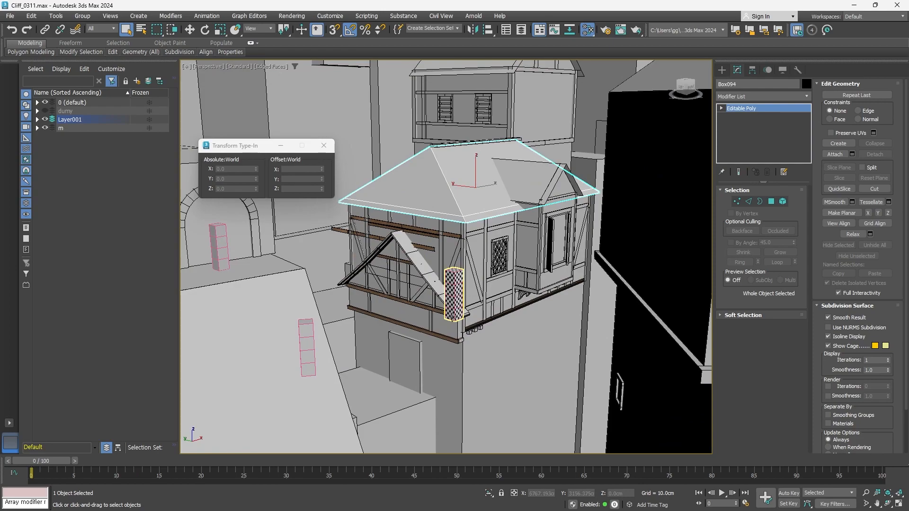
alt+middle_drag(386, 283, 410, 273)
scroll(409, 272, up, 5)
middle_drag(365, 294, 568, 246)
click(463, 219)
alt+middle_drag(463, 219, 502, 180)
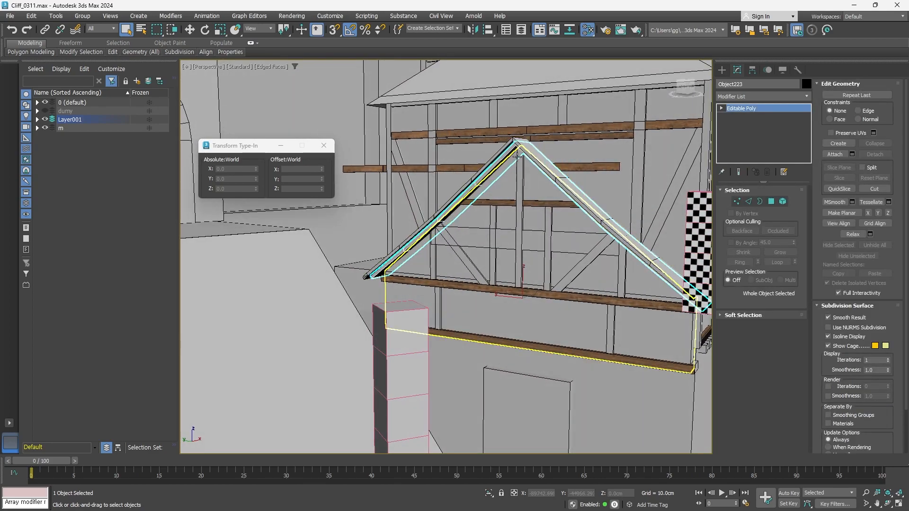
- Examine the gable trim's lower end and apex, and compare them with the roofs of the house and the building behind
scroll(396, 270, up, 8)
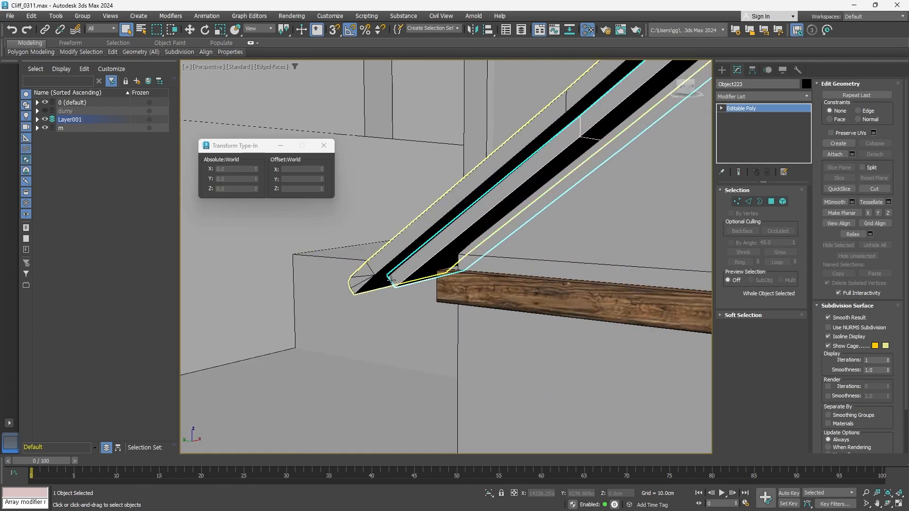
scroll(400, 279, down, 4)
middle_drag(402, 270, 348, 285)
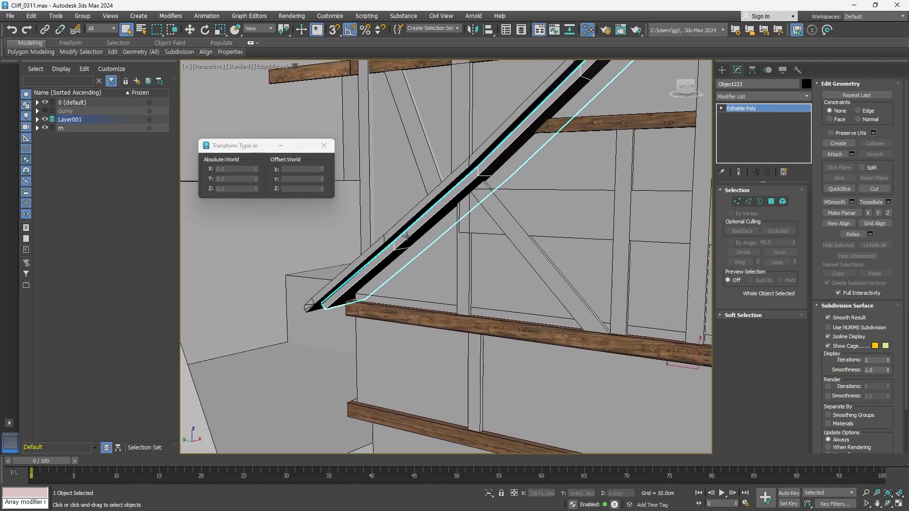
middle_drag(572, 87, 467, 209)
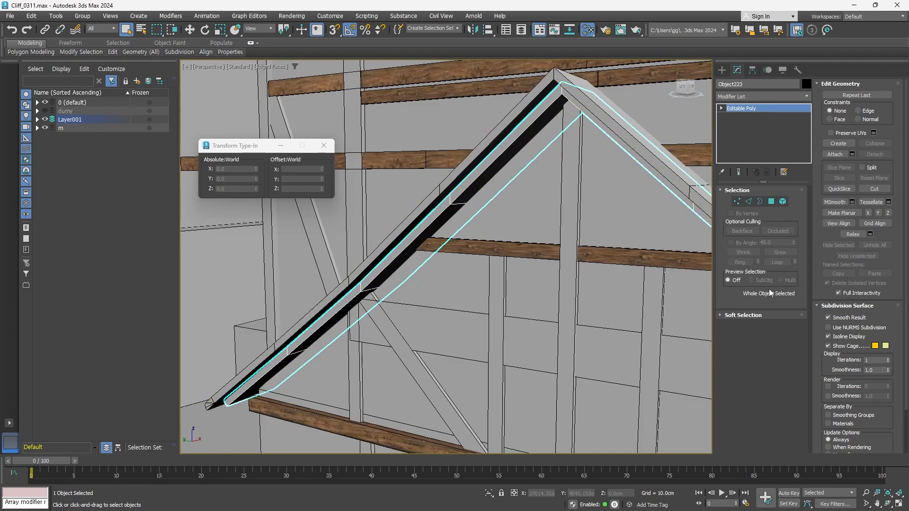
scroll(566, 189, down, 4)
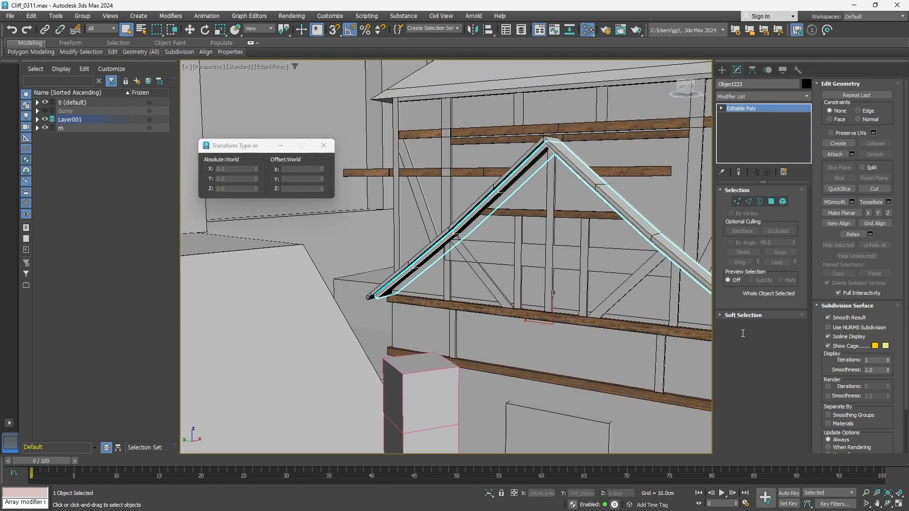
scroll(533, 209, down, 5)
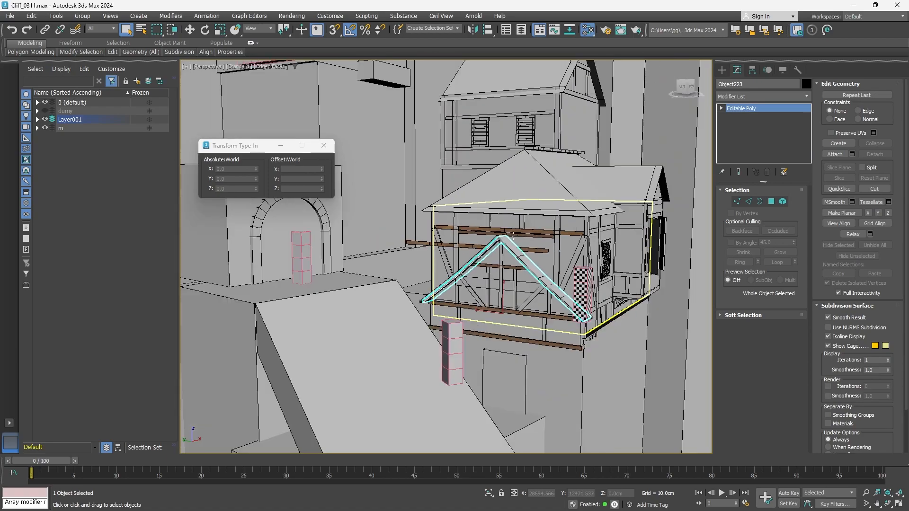
scroll(571, 129, up, 6)
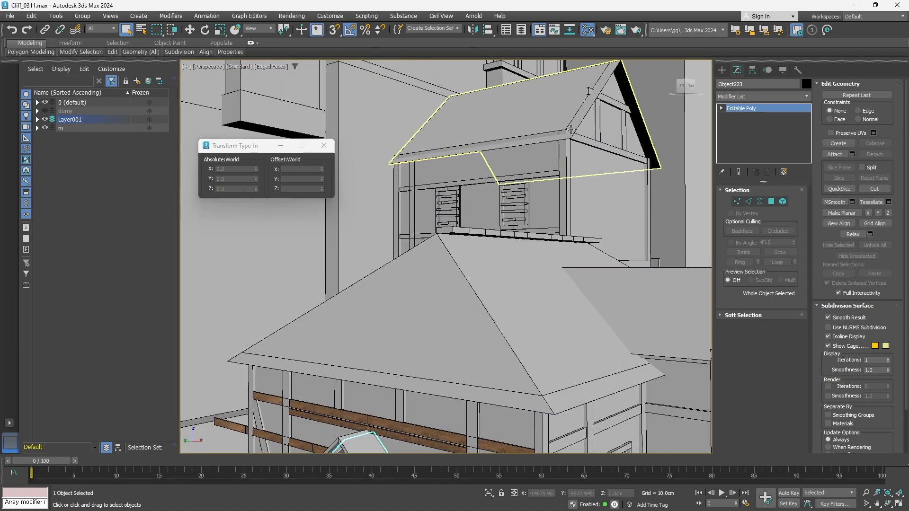
scroll(571, 129, down, 10)
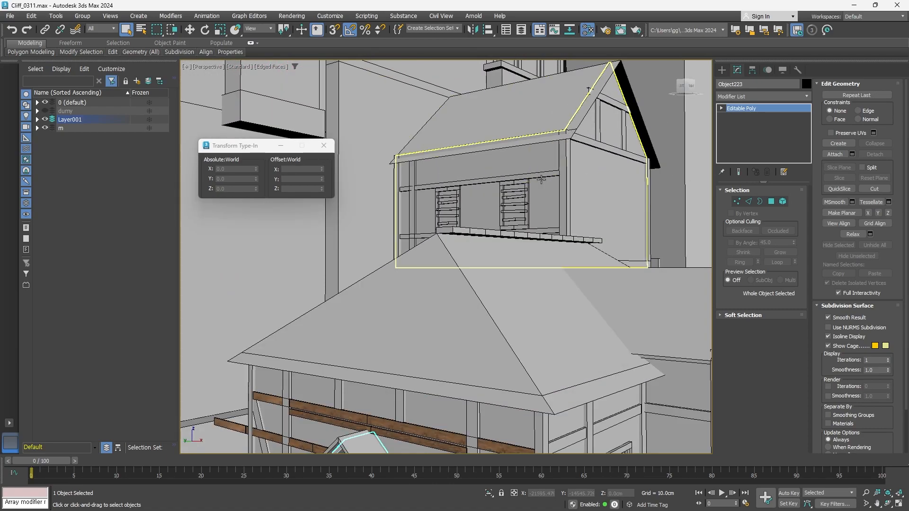
scroll(505, 230, up, 5)
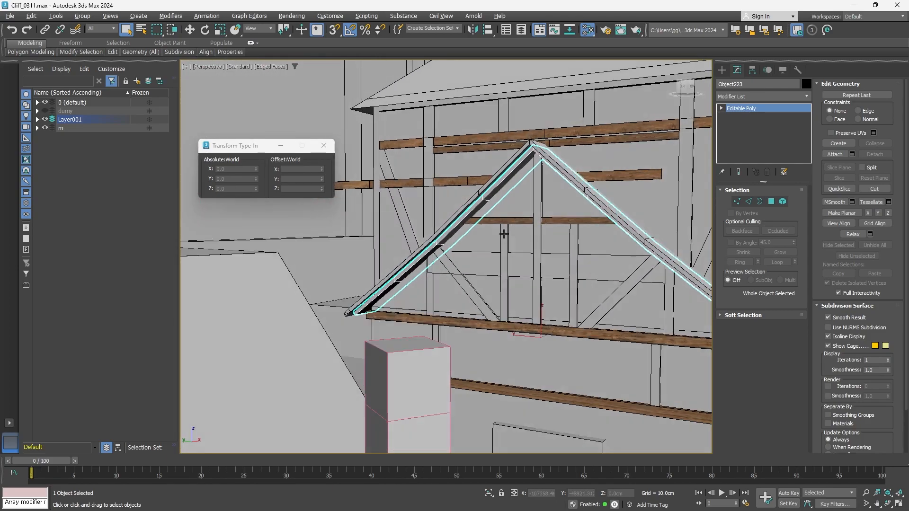
- Inspect the small gable's sloped boards from above, below and up close, checking their segment joints, lower end and apex
alt+middle_drag(505, 231, 484, 275)
middle_drag(563, 177, 496, 159)
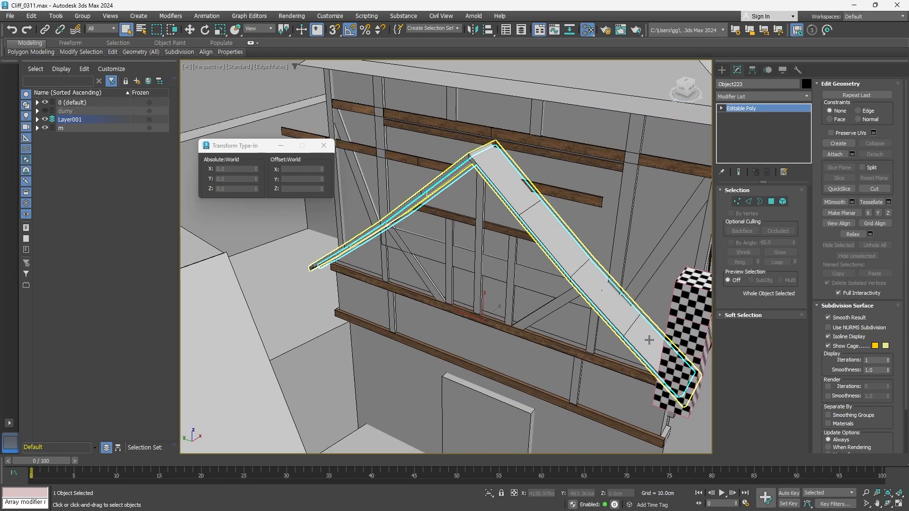
middle_drag(523, 246, 452, 223)
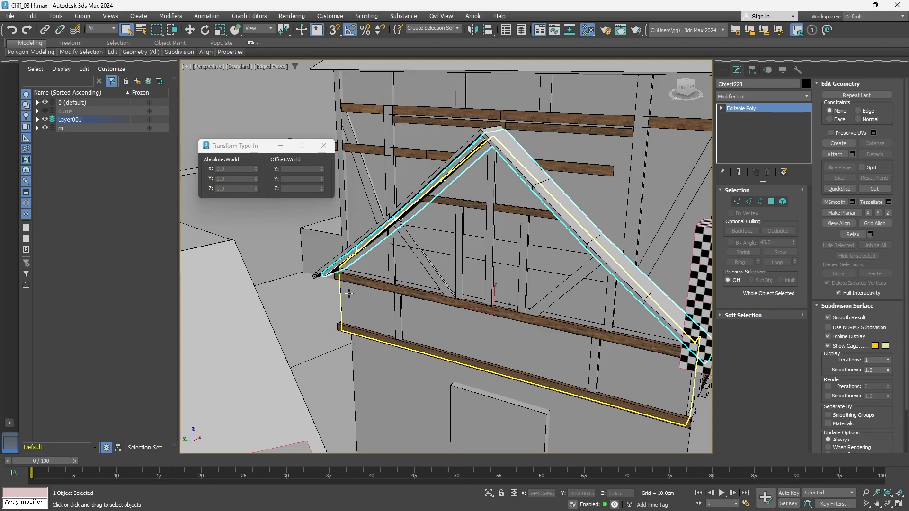
scroll(430, 243, up, 5)
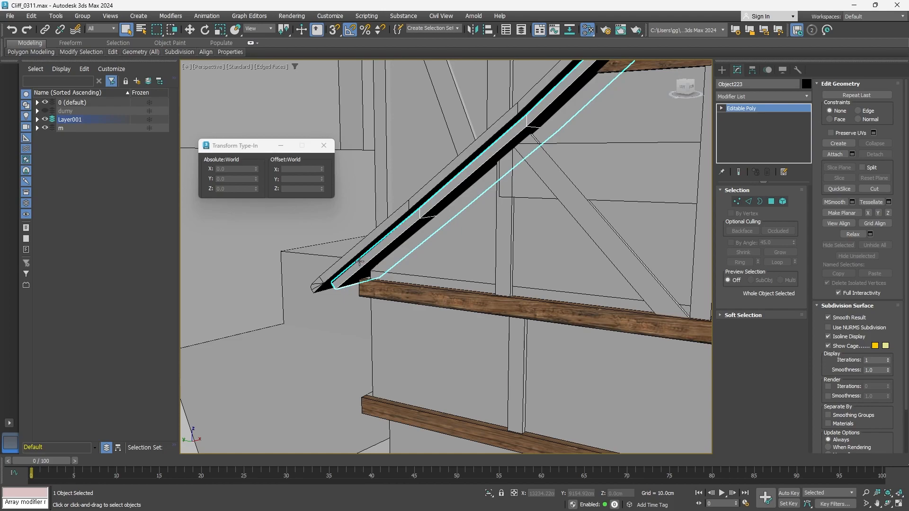
scroll(336, 286, down, 5)
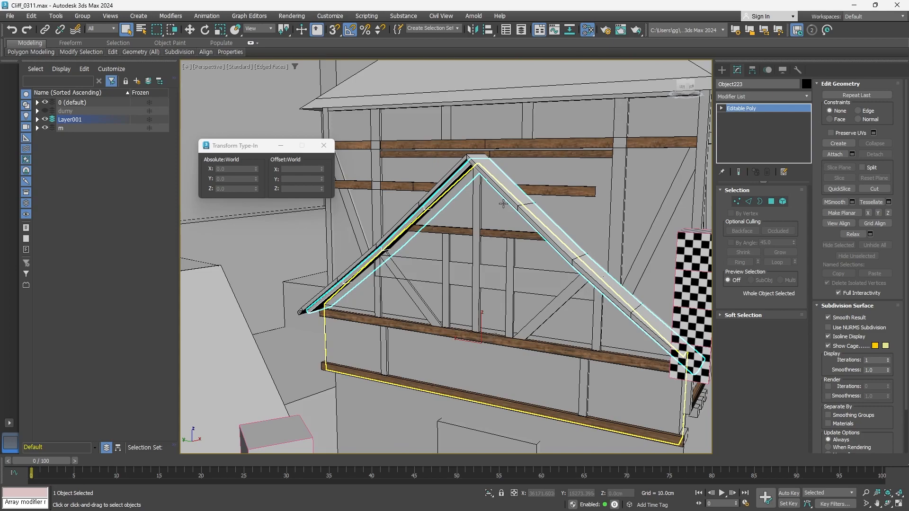
scroll(477, 189, up, 5)
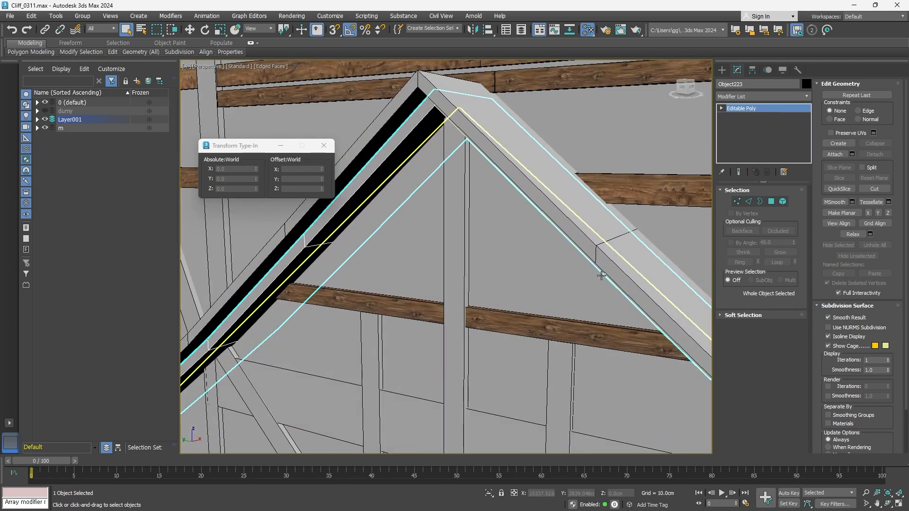
scroll(595, 246, down, 4)
scroll(482, 238, up, 8)
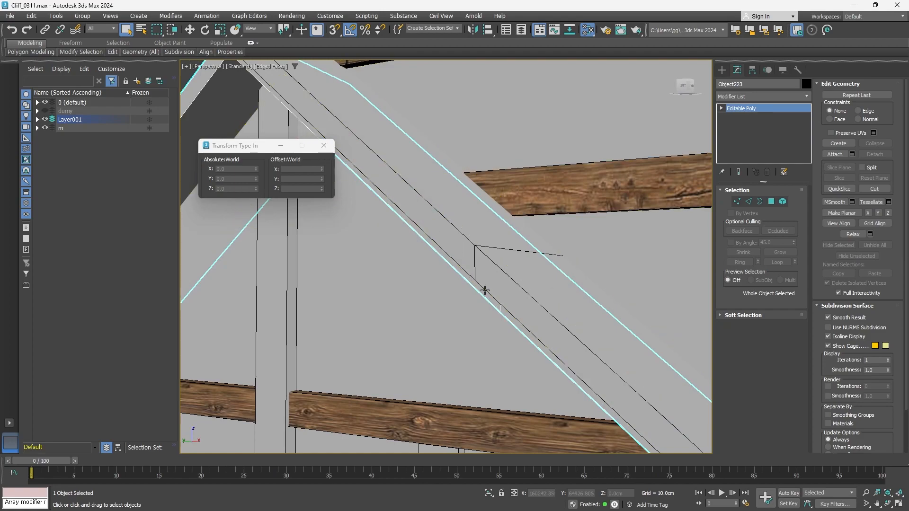
scroll(484, 290, down, 5)
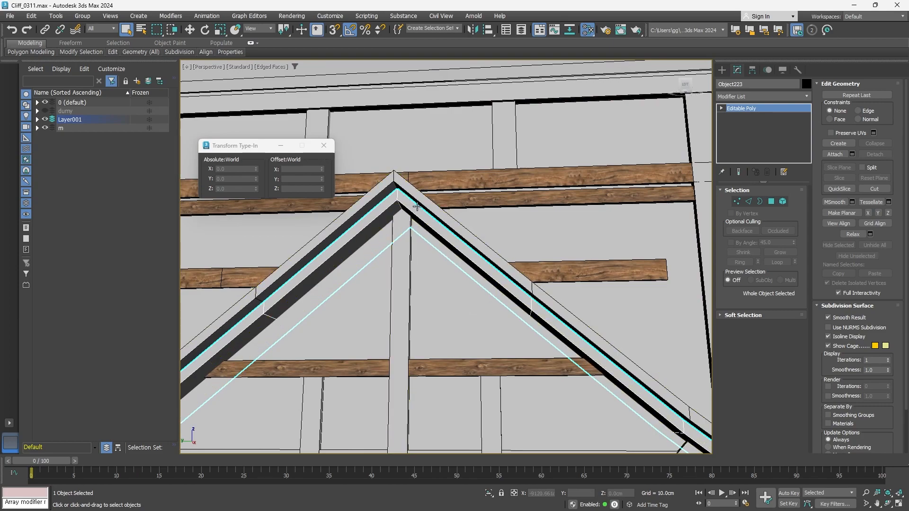
middle_drag(407, 217, 469, 260)
scroll(453, 233, down, 3)
scroll(470, 260, down, 5)
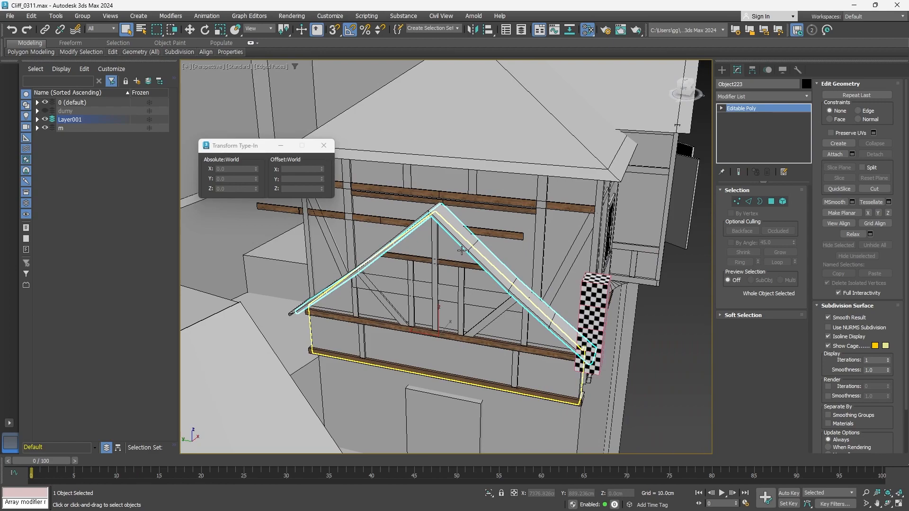
- Select the horizontal wood beam at the gable's base, then reselect the upper horizontal wood beams and review their plank texture
click(432, 239)
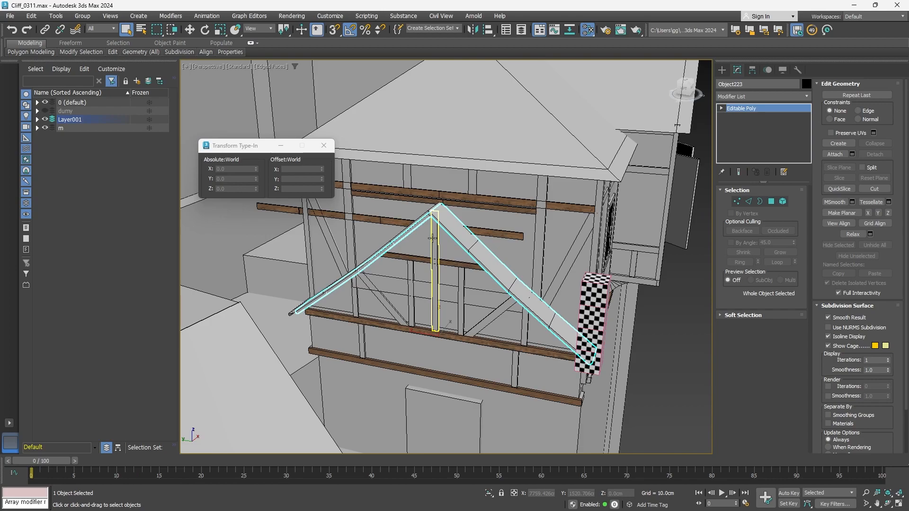
scroll(477, 236, down, 3)
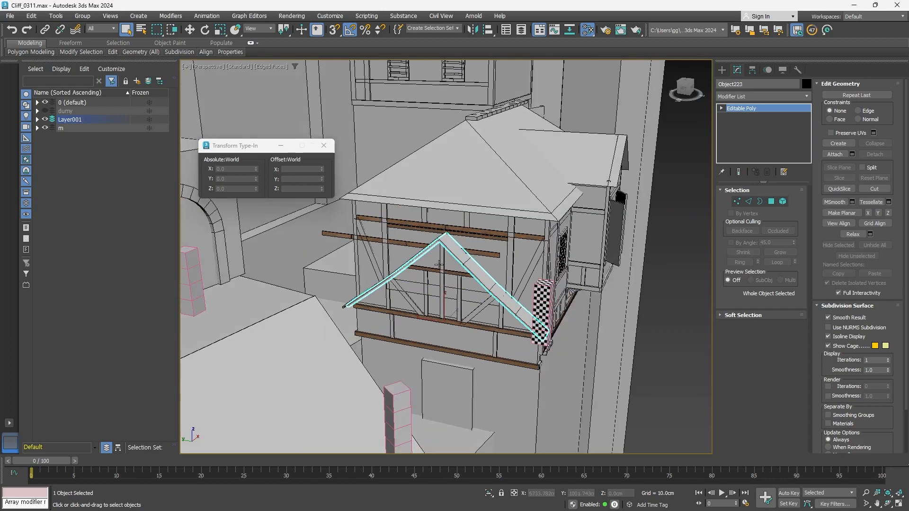
click(476, 238)
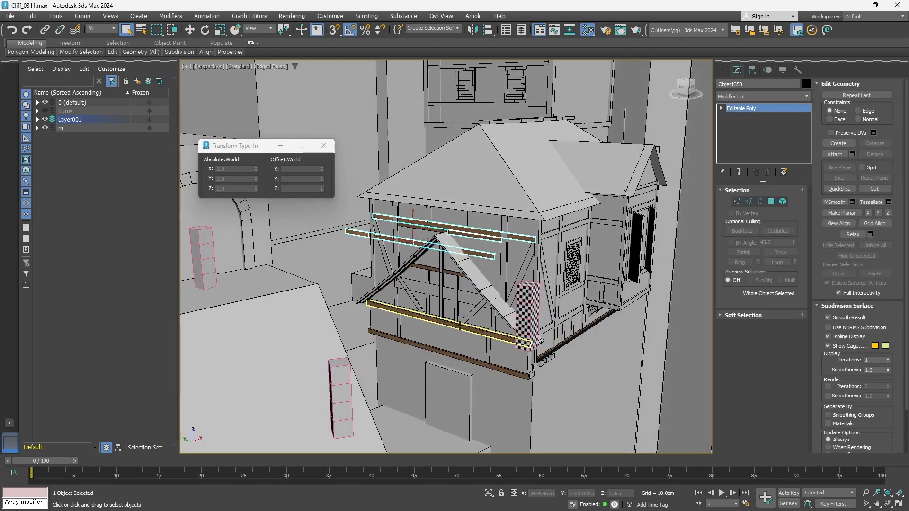
click(480, 339)
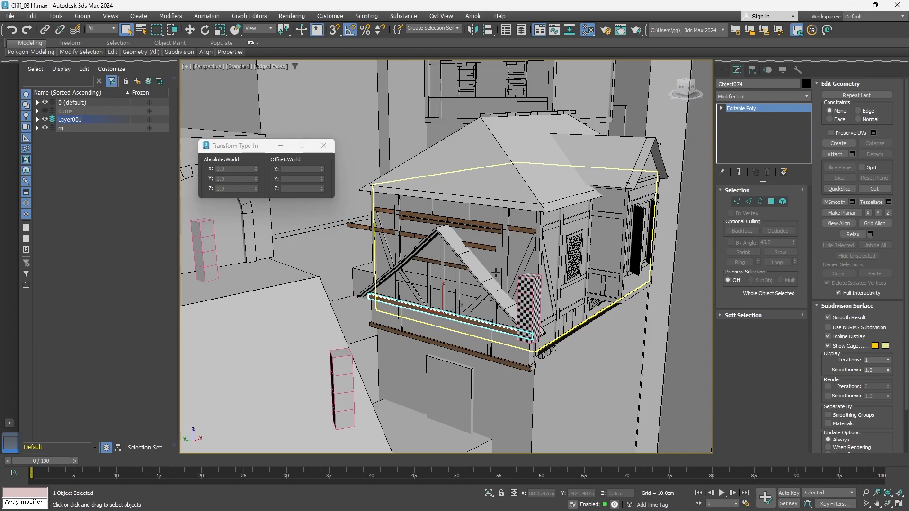
scroll(470, 225, up, 2)
scroll(470, 225, up, 3)
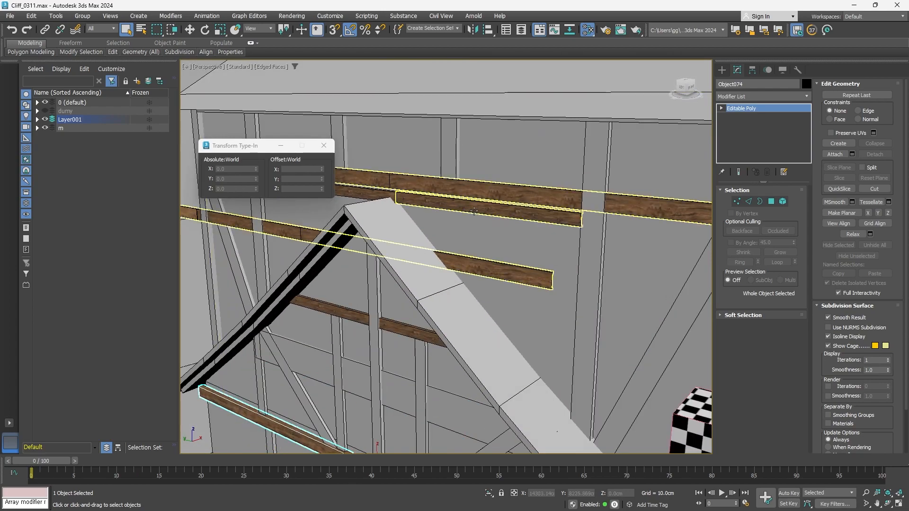
click(429, 194)
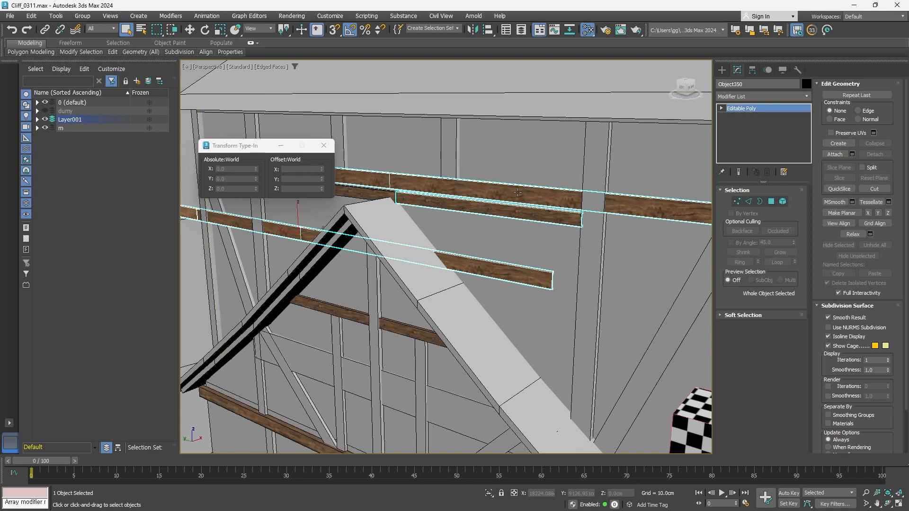
scroll(517, 192, down, 6)
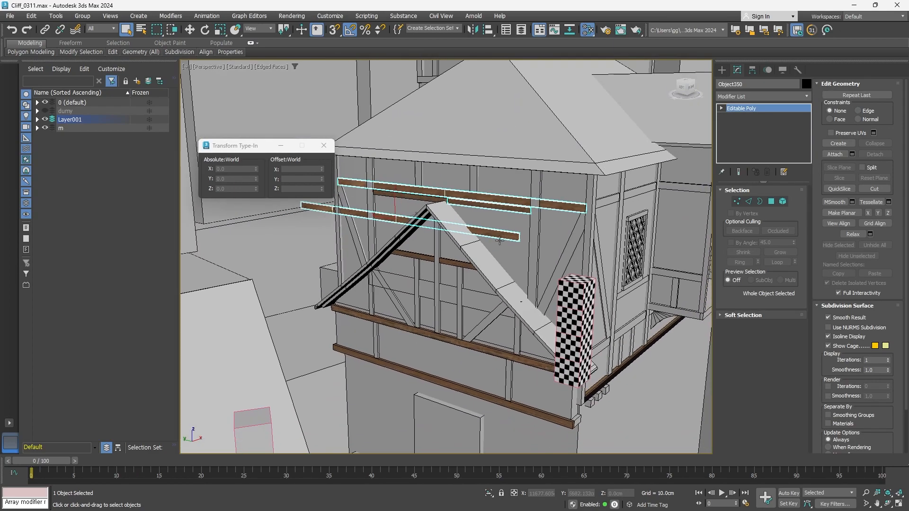